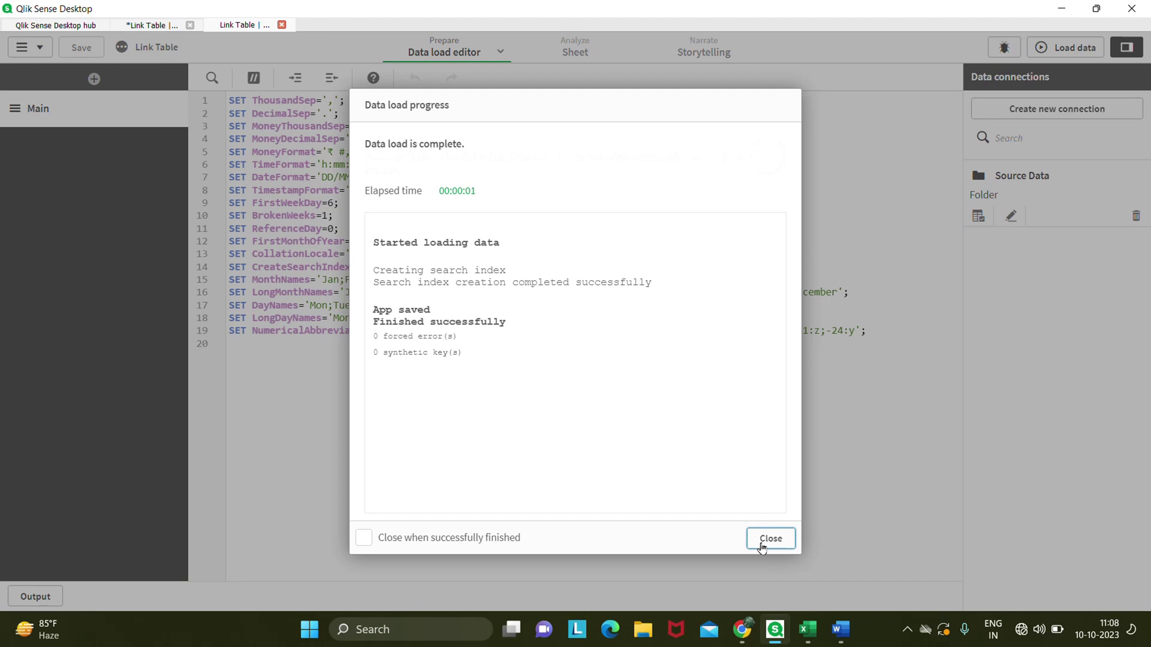
Dismiss the finished data load report and add a new section to the load script
click(763, 543)
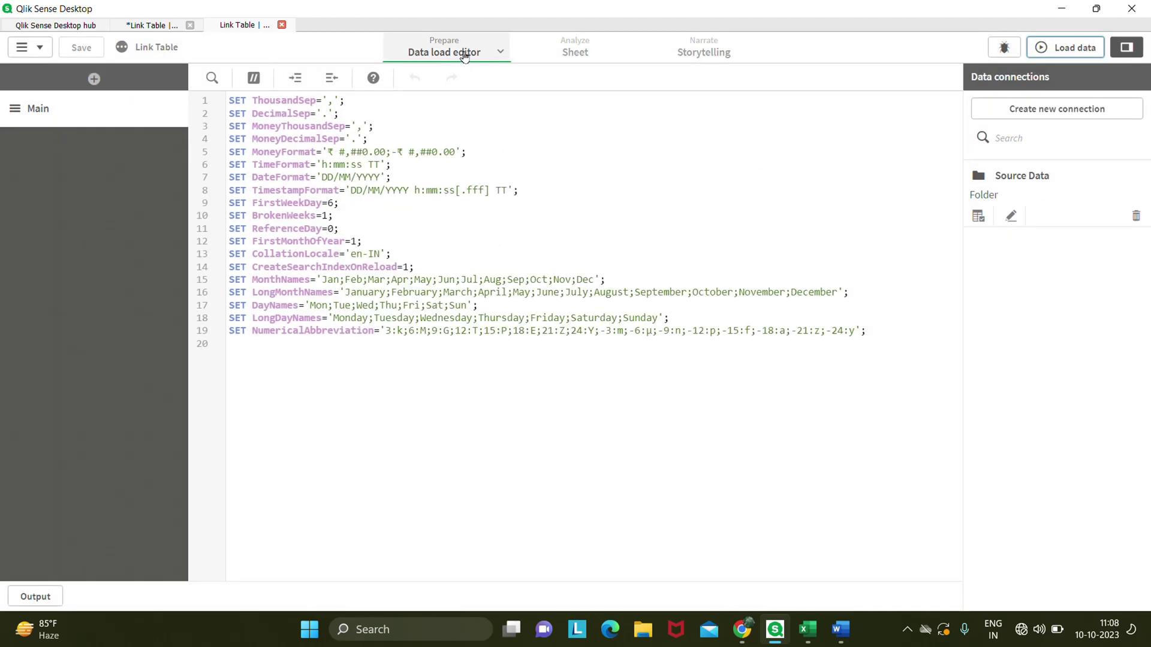
mouse_move(472, 77)
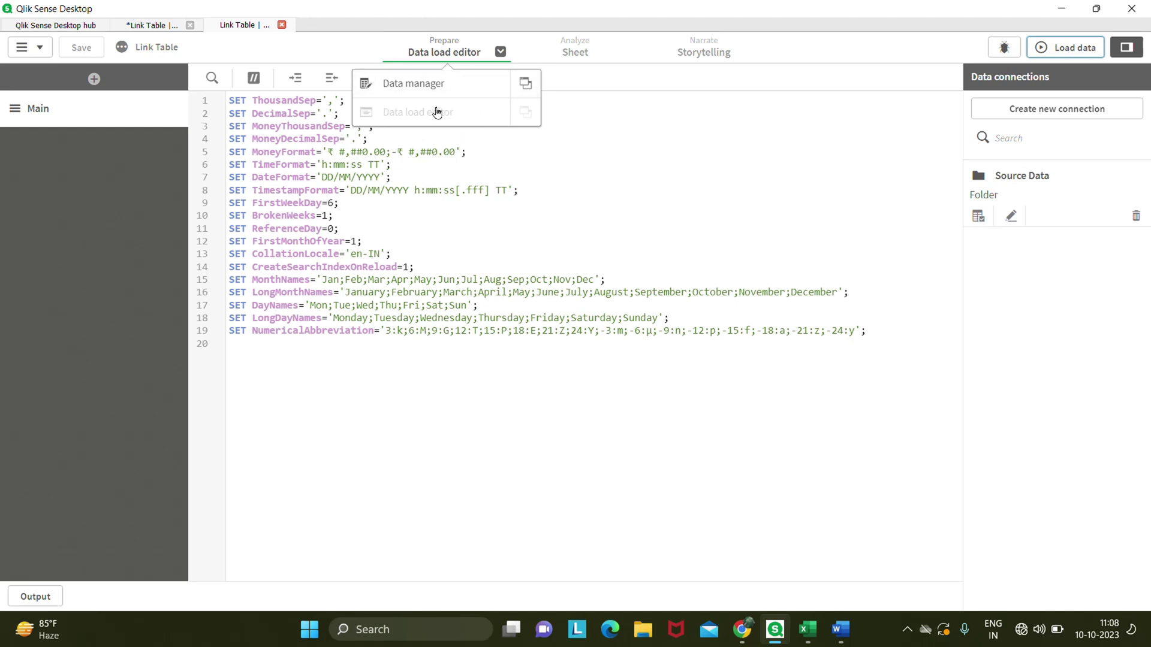
click(587, 174)
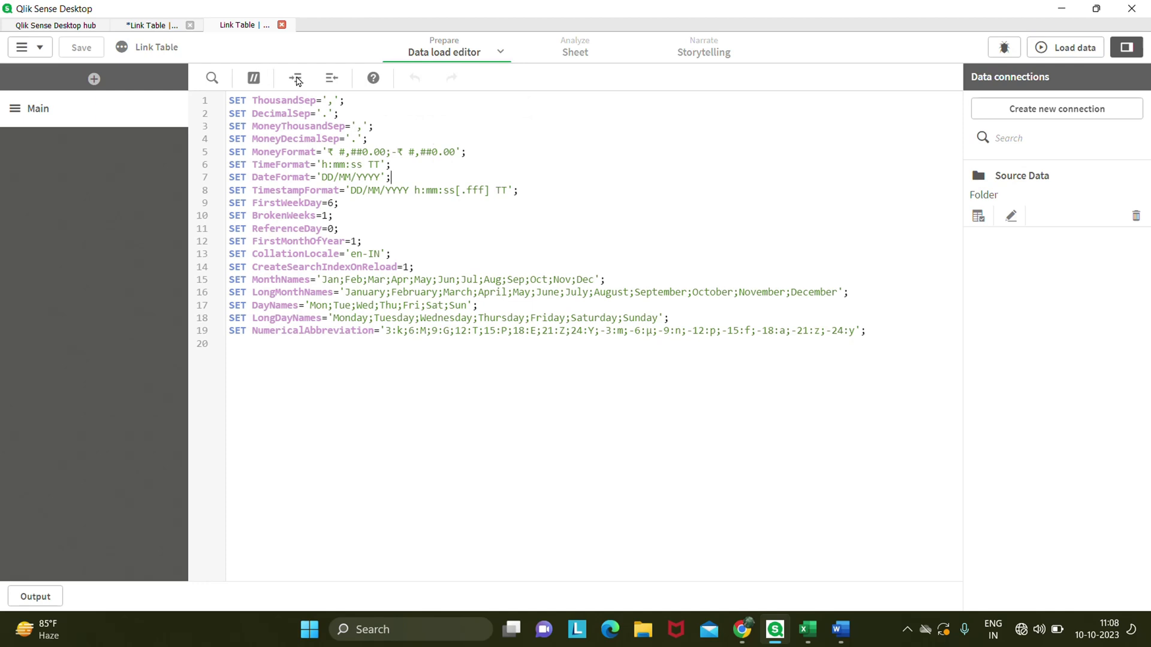
click(94, 79)
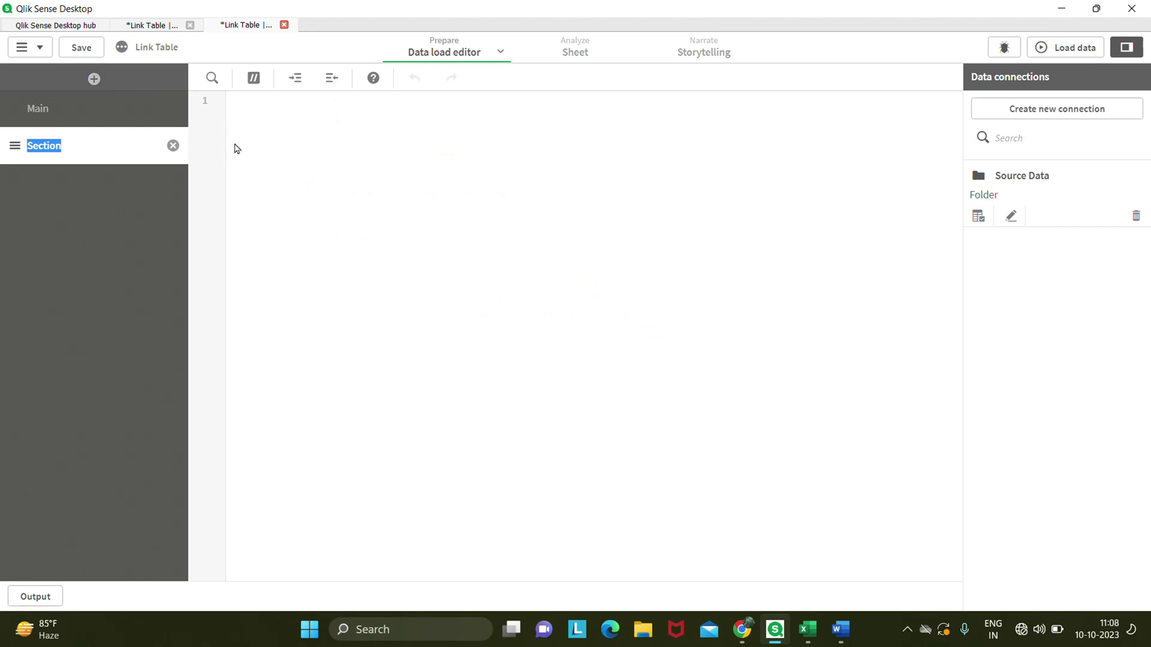
click(276, 133)
Insert a load script for the EMP_ID and EMPName fields of the Emp sheet in QlikData.xlsx from the Source Data folder
click(980, 224)
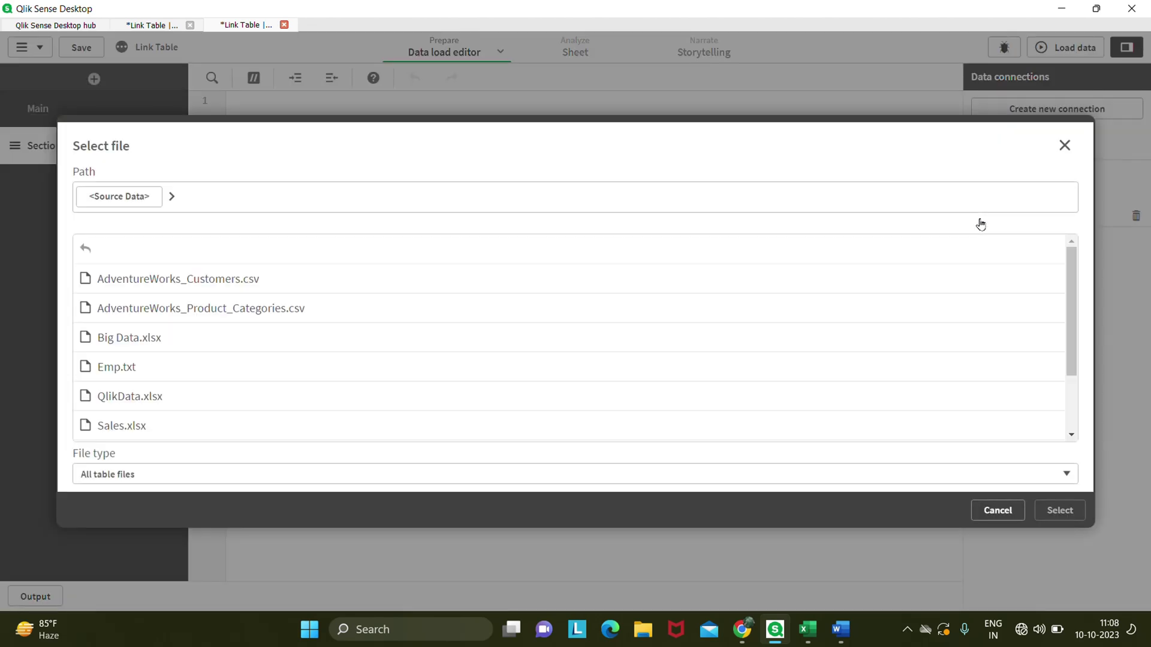
click(191, 370)
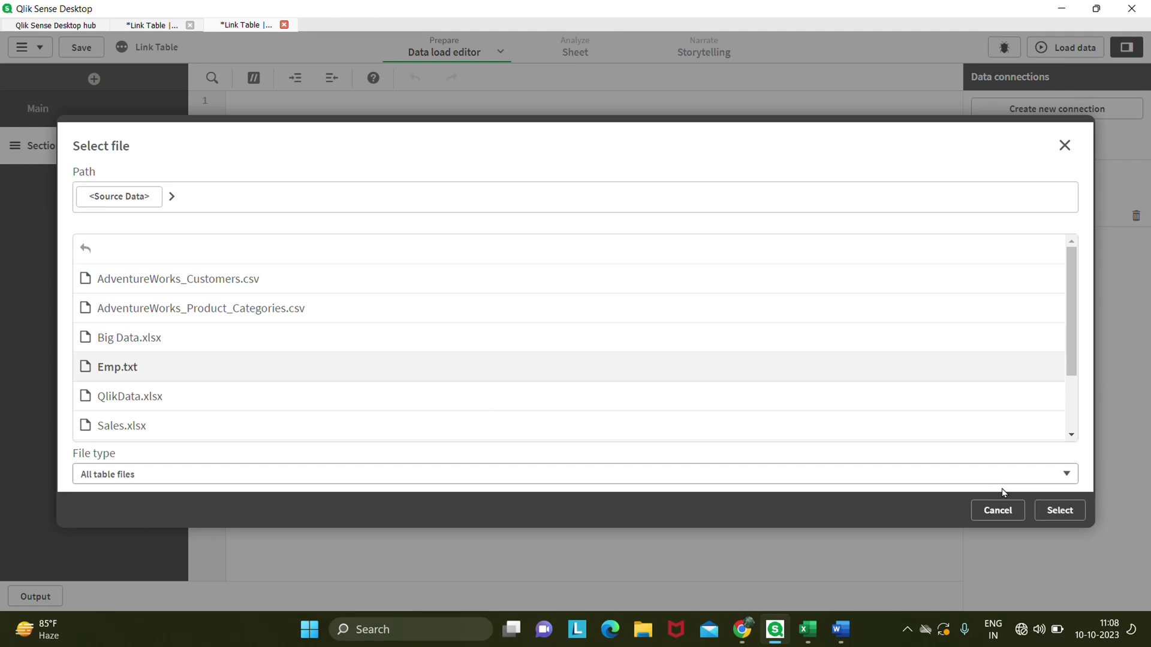
click(1059, 511)
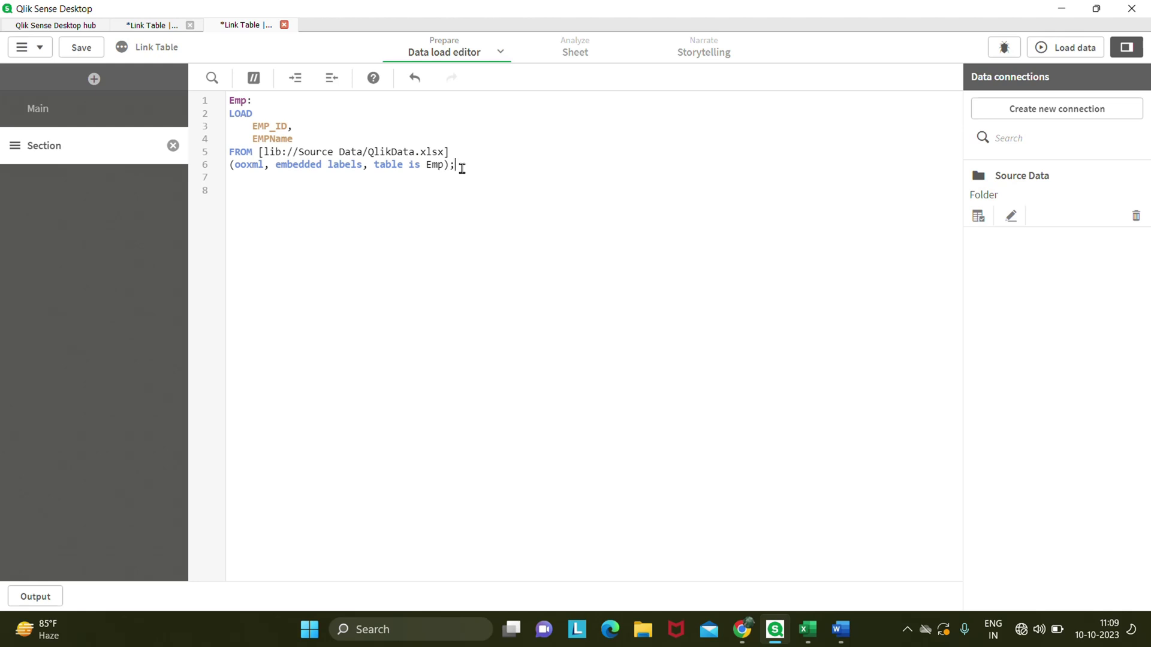
drag(462, 168, 235, 120)
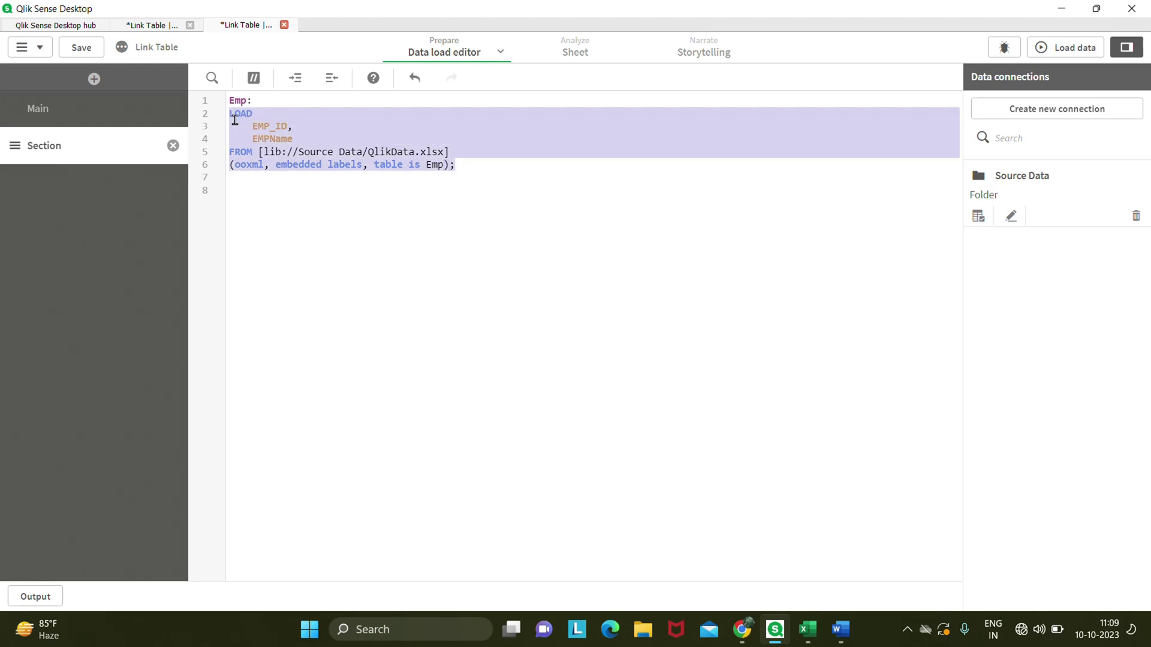
click(250, 188)
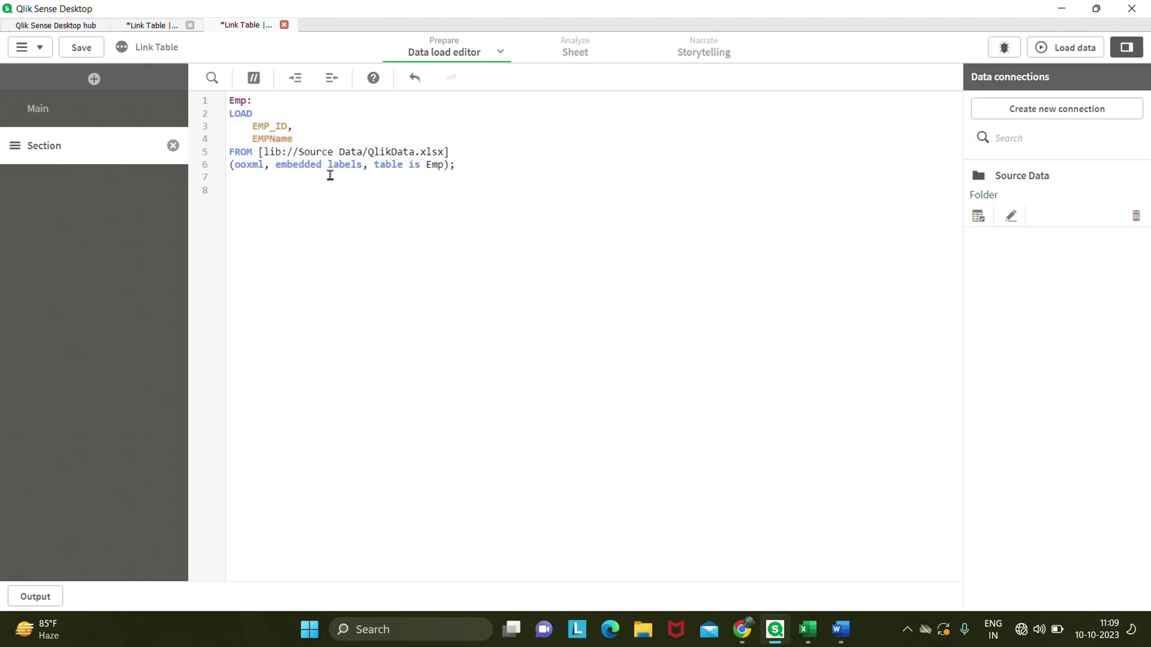
drag(465, 170, 231, 104)
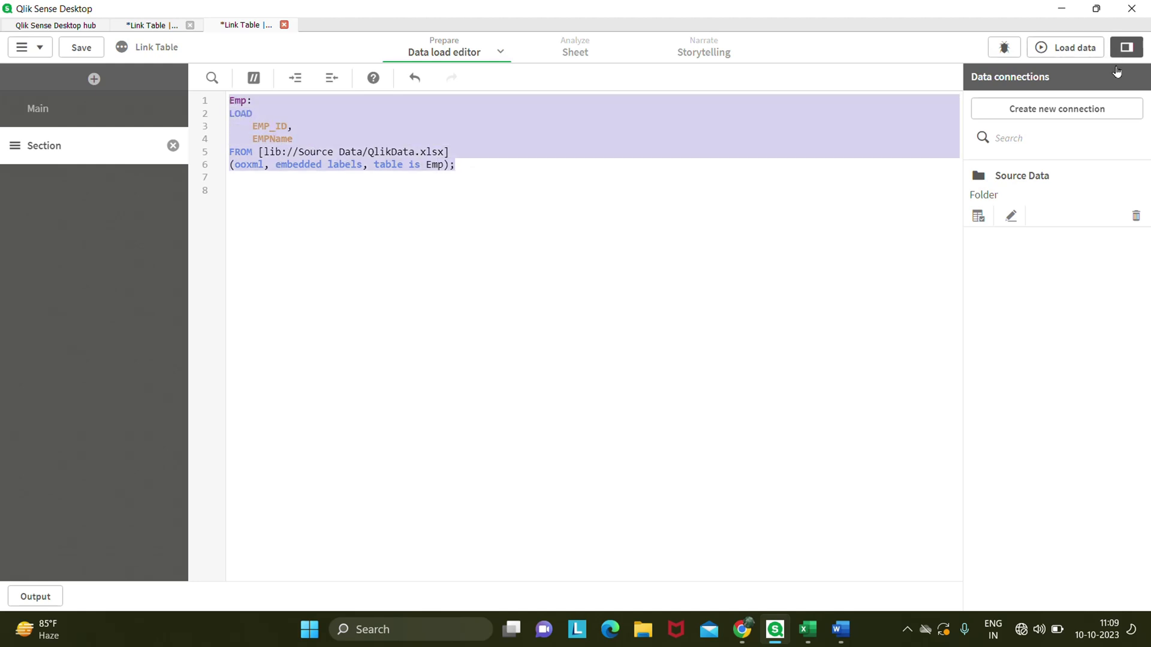
Run the data load twice with the Emp script and dismiss the progress report each time
click(1059, 48)
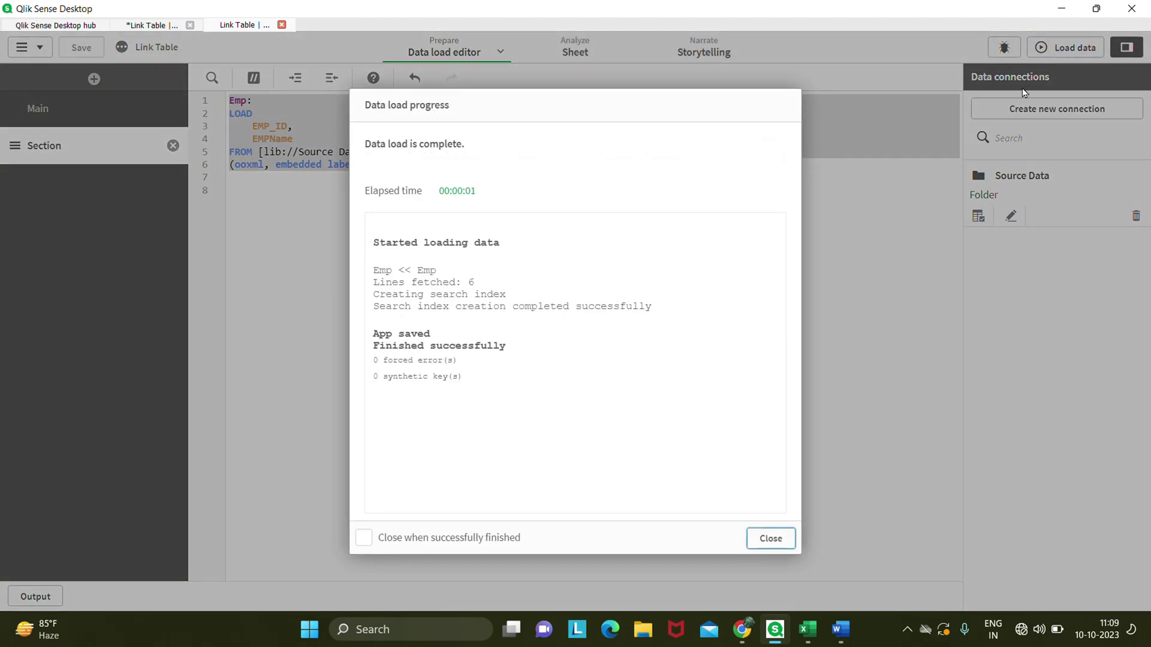
click(776, 538)
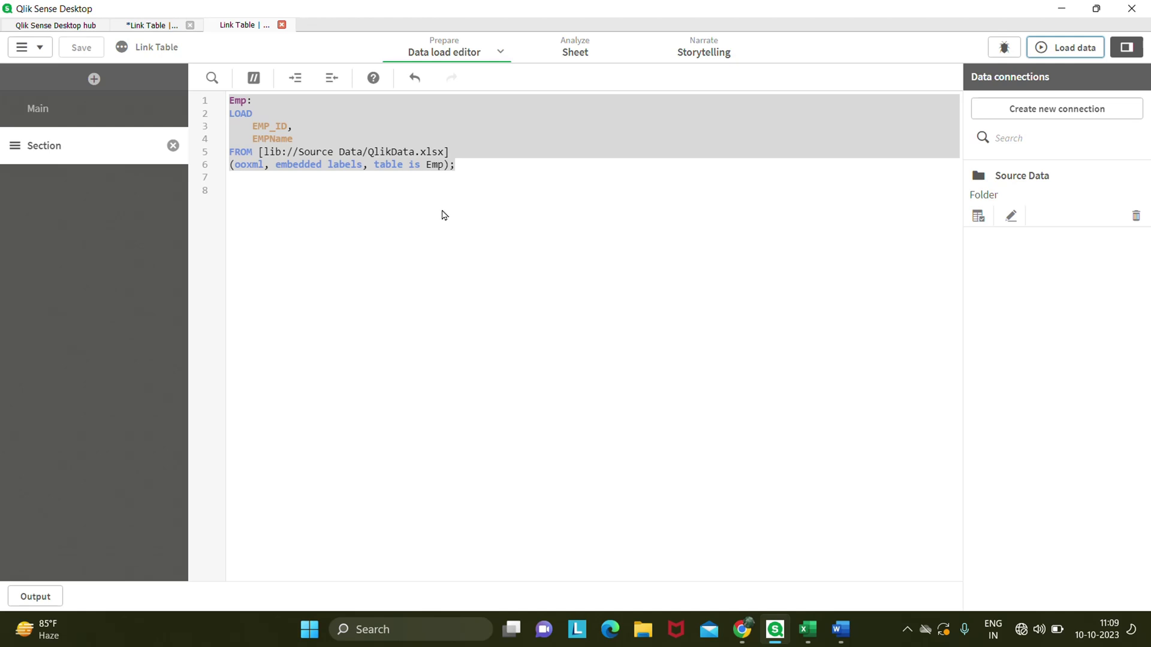
click(483, 218)
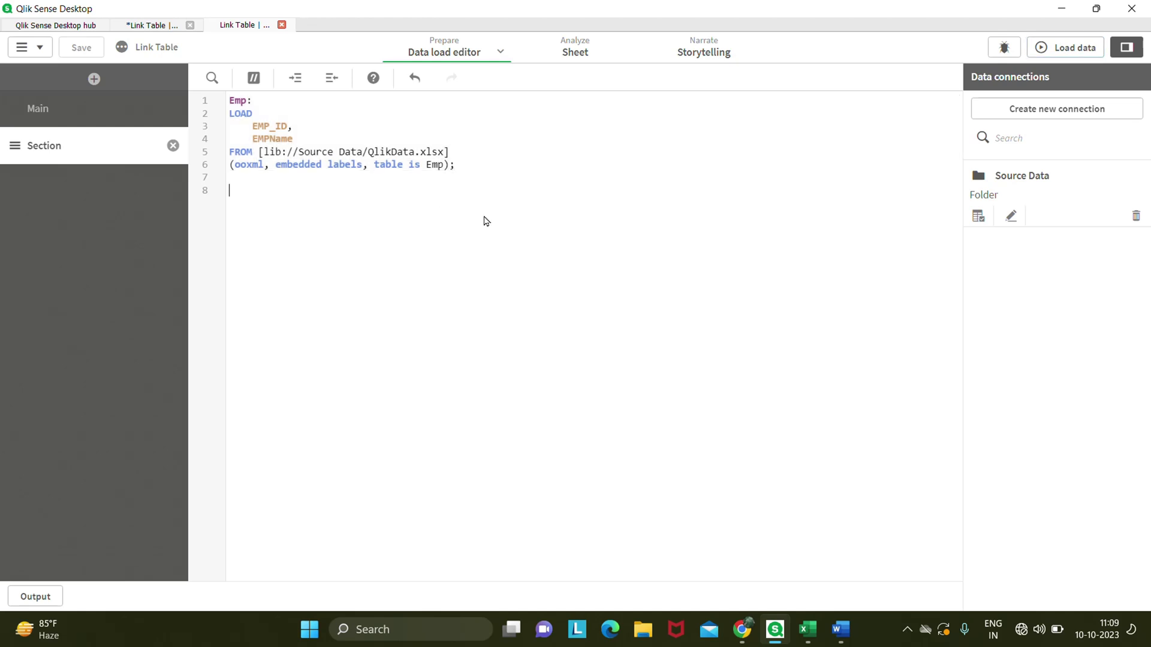
click(1065, 54)
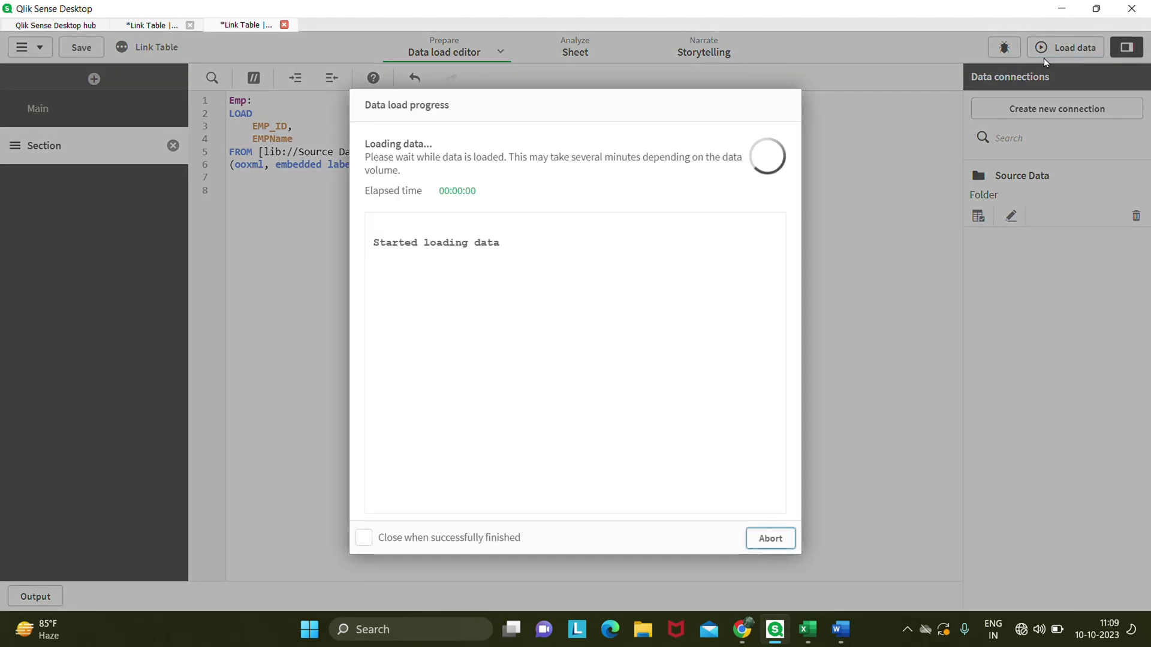
click(769, 535)
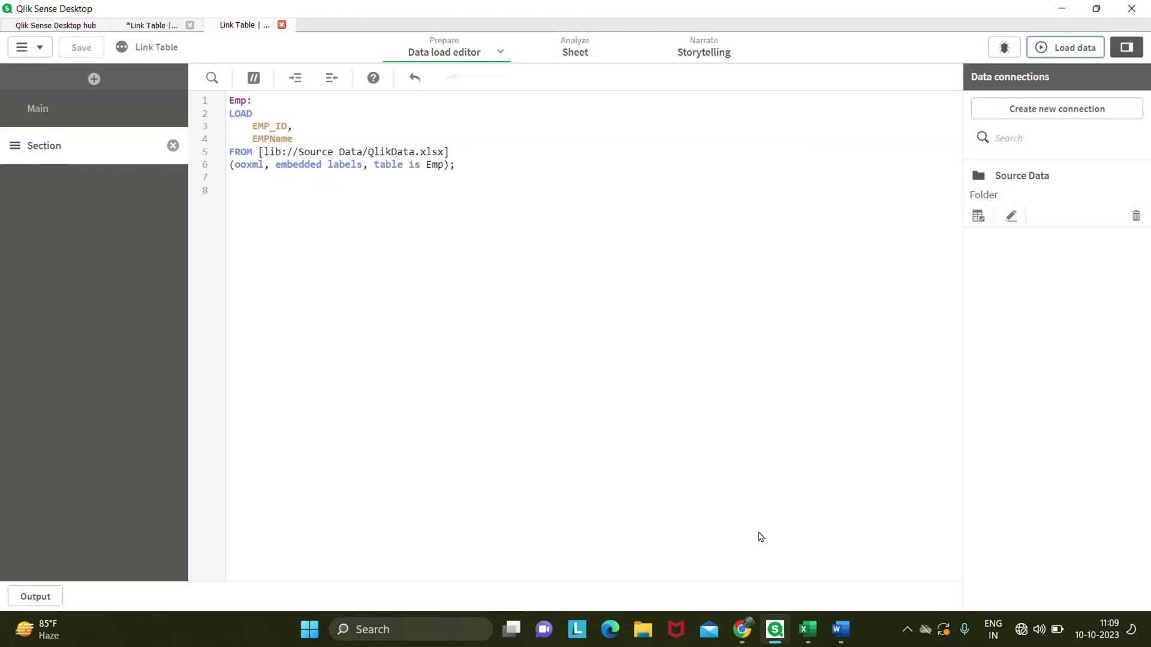
Delete the Emp load script and return to the emptied section after checking Main
drag(447, 165, 232, 96)
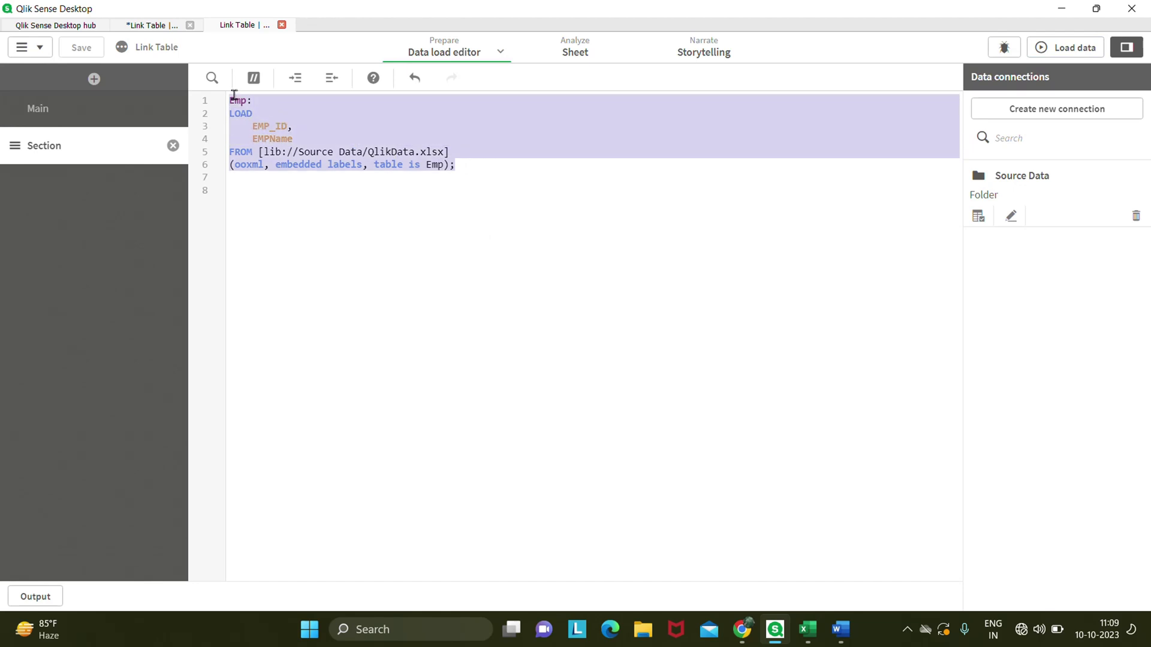
key(Delete)
click(37, 108)
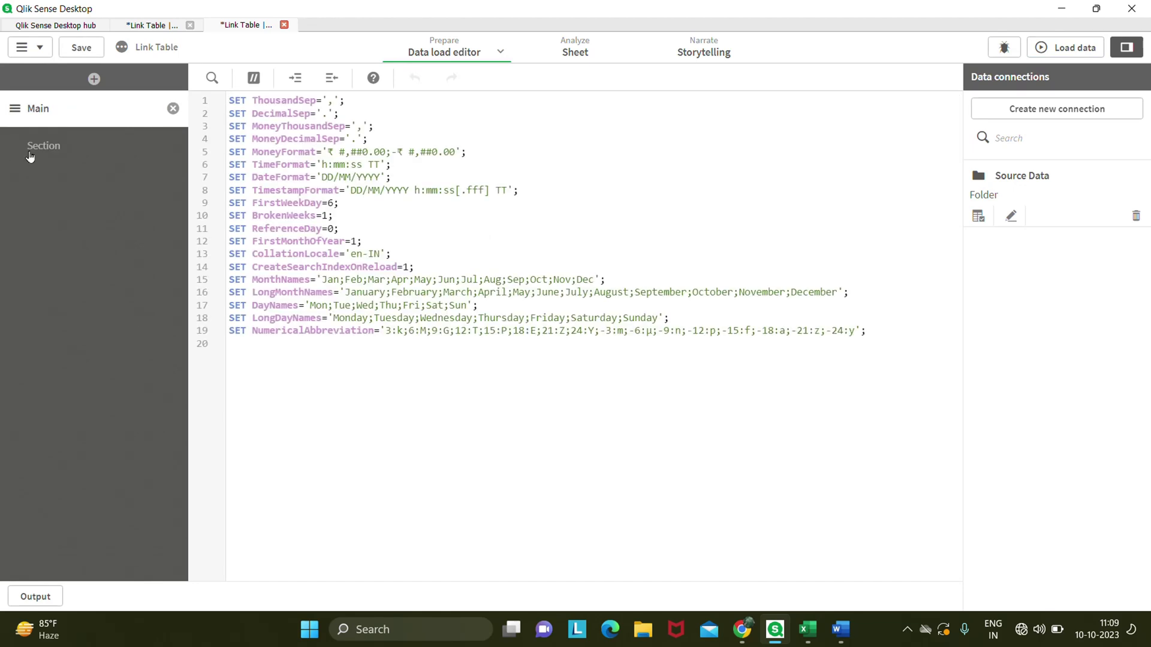
click(35, 149)
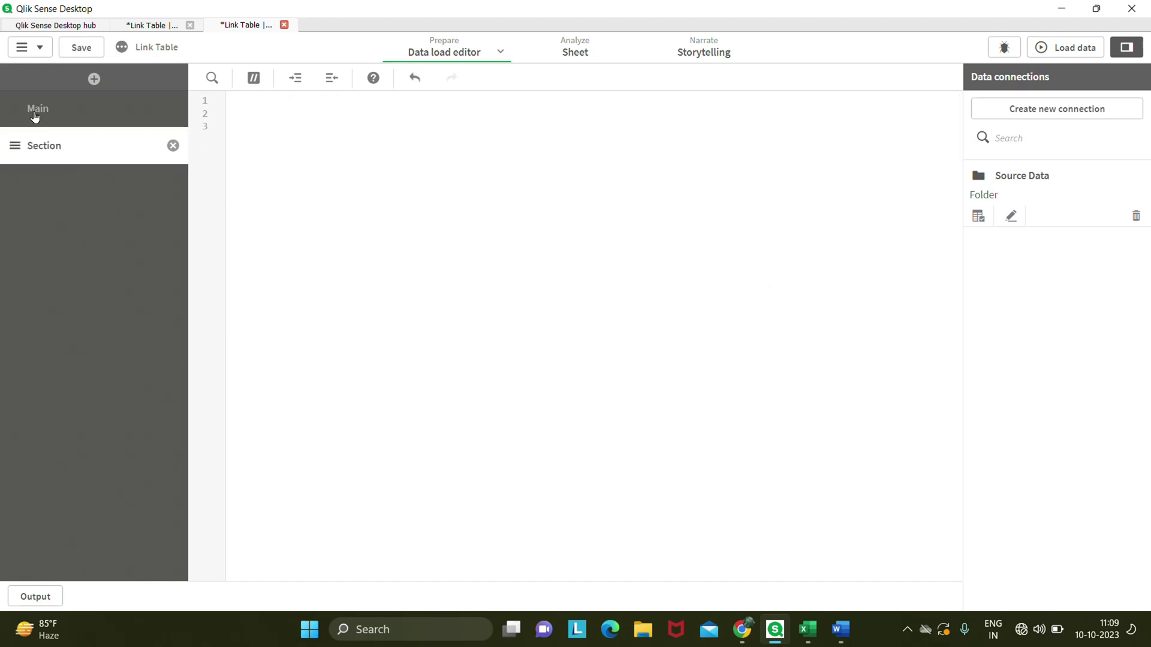
click(34, 112)
click(49, 149)
Write the statement Load * inline [ ]; in the new section with blank lines between its brackets
text(Load * inli)
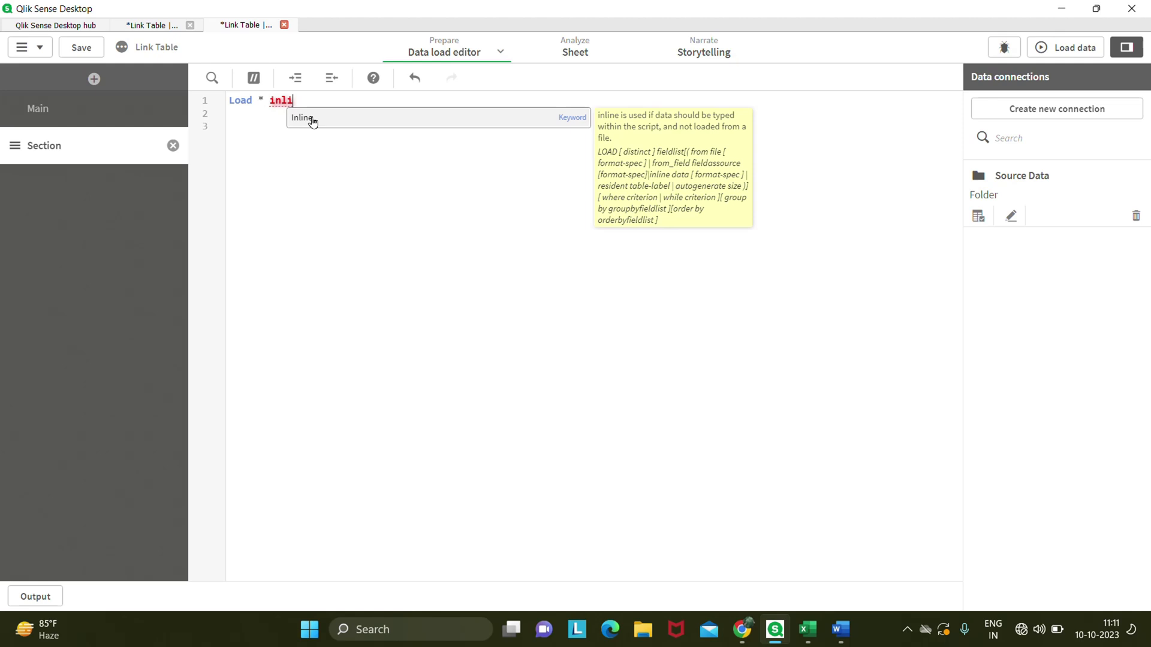
text(ne)
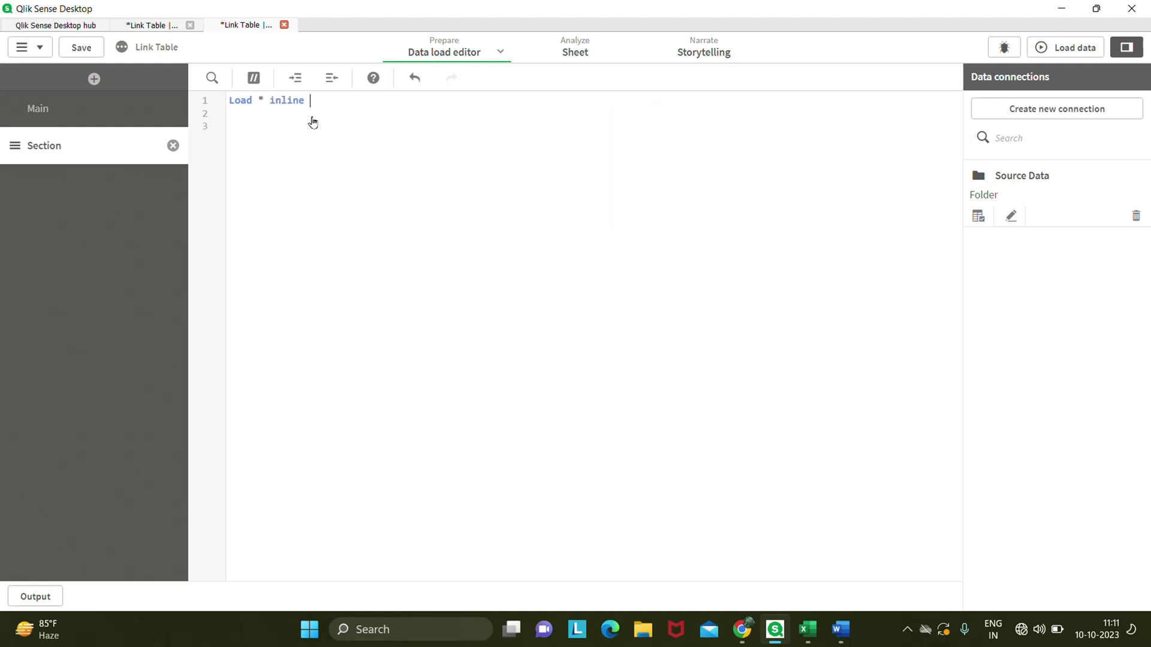
text( [)
text(])
click(317, 100)
text(;)
click(316, 100)
key(Return)
key(Return)
key(Return)
key(Return)
key(Return)
key(Return)
key(Return)
key(Return)
key(Return)
key(Return)
key(Return)
key(Return)
key(Return)
key(Return)
Enter the field names Empid,Ename as the header line of the inline table
click(233, 118)
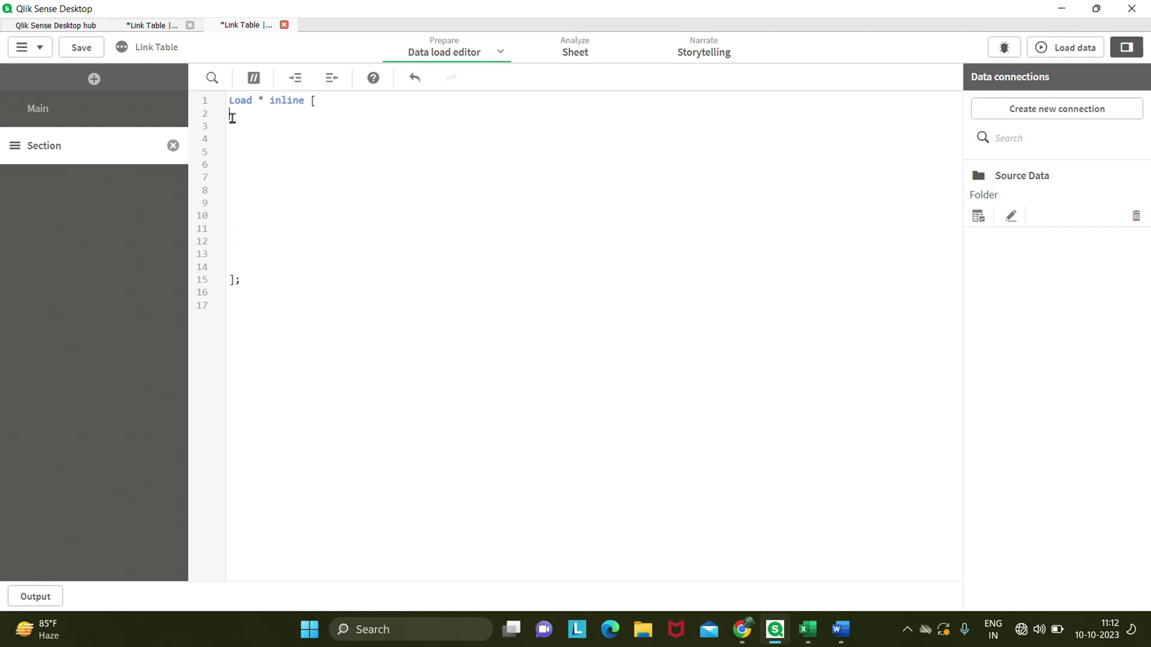
text(Empid,Ename)
key(Return)
drag(299, 115, 224, 116)
click(291, 149)
click(227, 118)
click(259, 128)
drag(299, 116, 224, 125)
click(227, 125)
Add the data rows 100,AAA, 200,BBB, 300,CCC and 400,DDD below the header line
text(100,AAA)
key(Return)
text(200)
text(,)
text(BBB )
text(300)
text(,)
text(CCC )
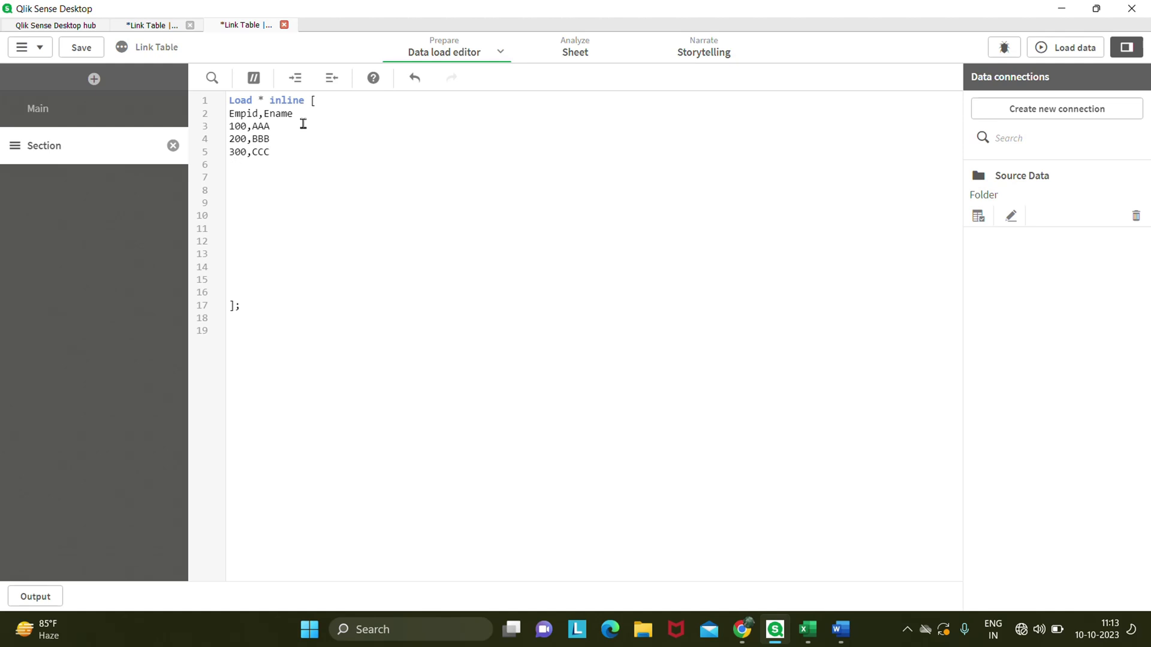
text(400,DDD)
Remove the blank lines between the last data row and the closing bracket of the inline table
click(231, 305)
key(BackSpace)
key(BackSpace)
key(BackSpace)
key(BackSpace)
key(BackSpace)
key(BackSpace)
key(BackSpace)
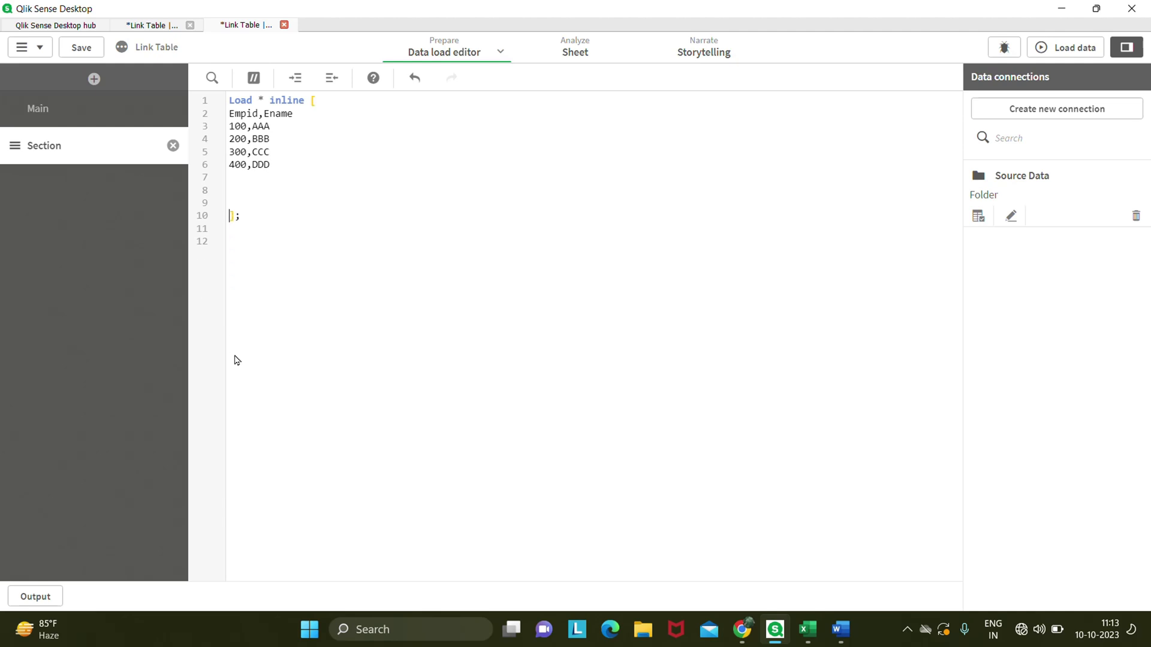
key(BackSpace)
key(BackSpace)
key(BackSpace)
Review the inline script, load its data into the app and dismiss the load report
click(228, 99)
drag(227, 99, 290, 190)
click(290, 190)
drag(270, 101, 305, 100)
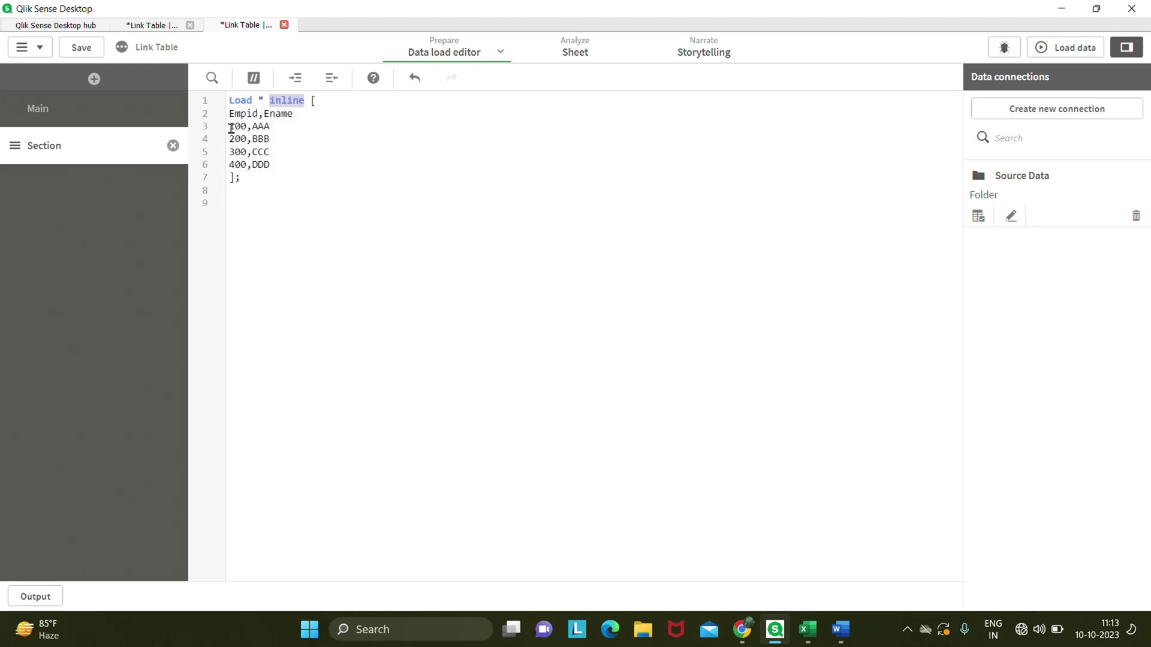
drag(228, 126, 278, 169)
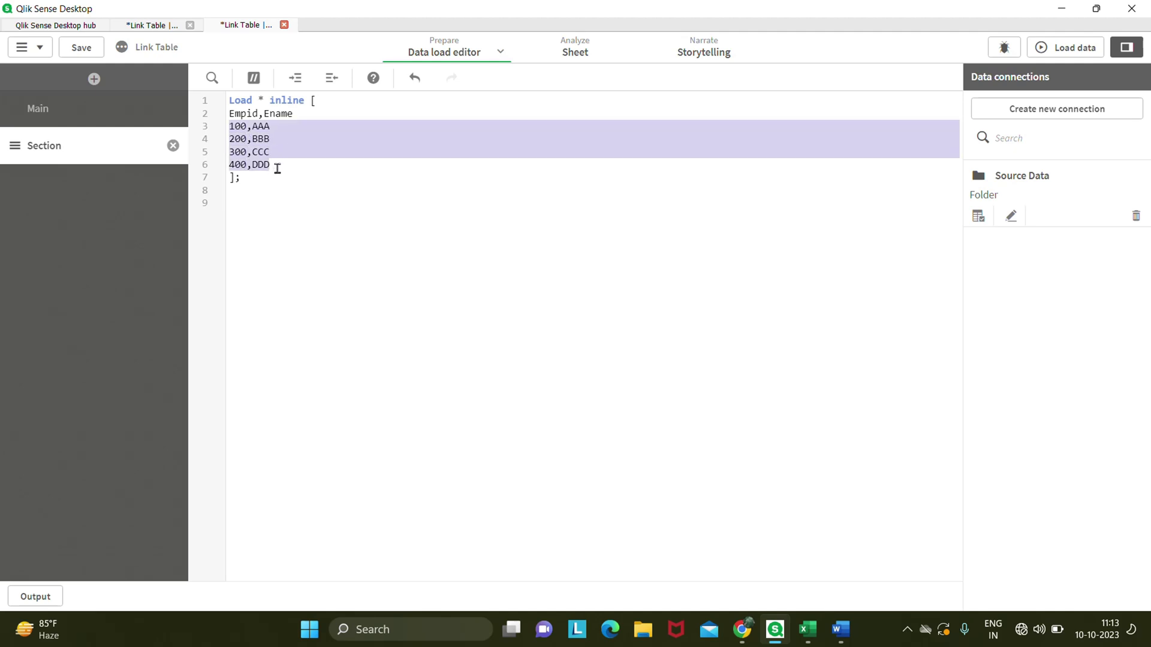
click(275, 164)
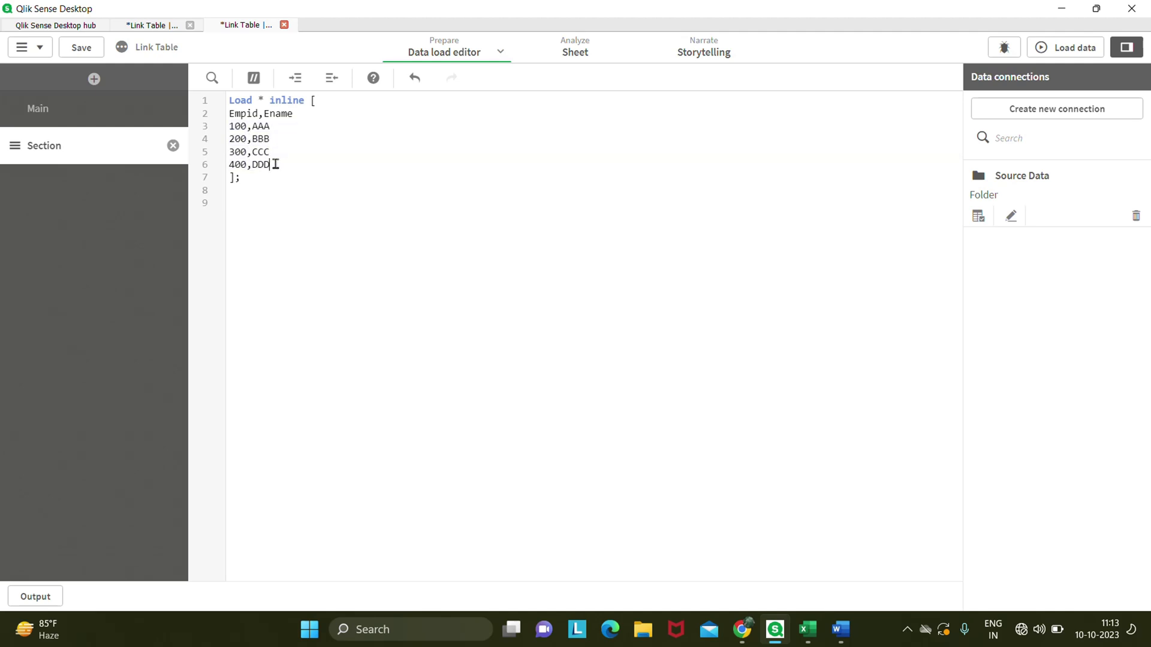
click(1063, 55)
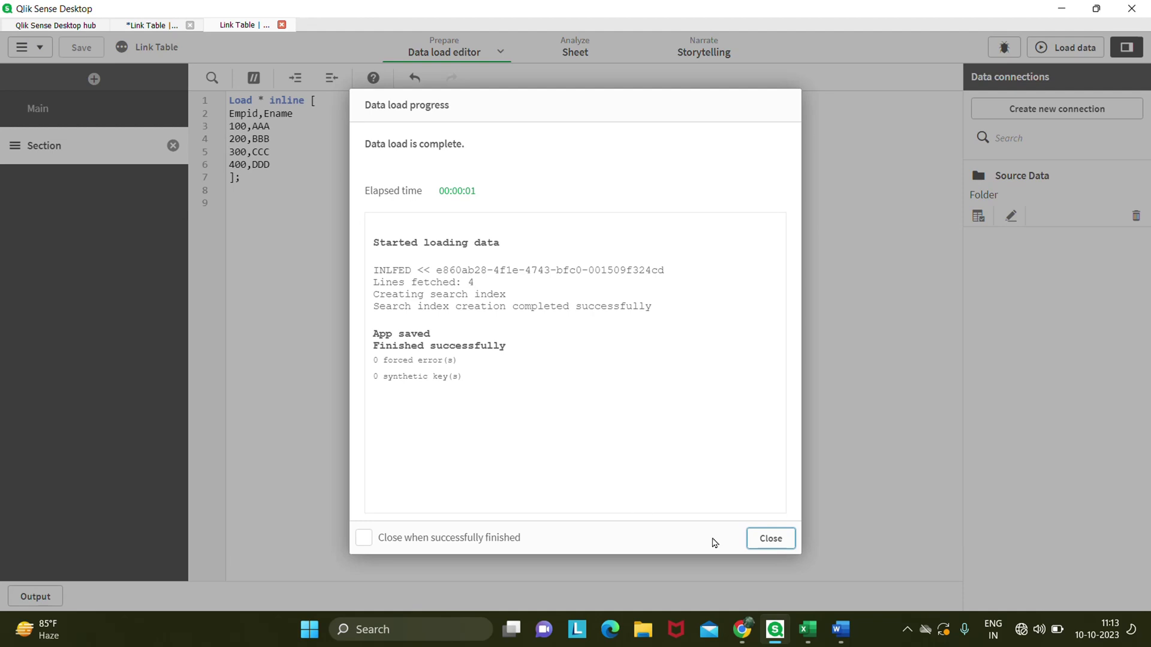
click(769, 538)
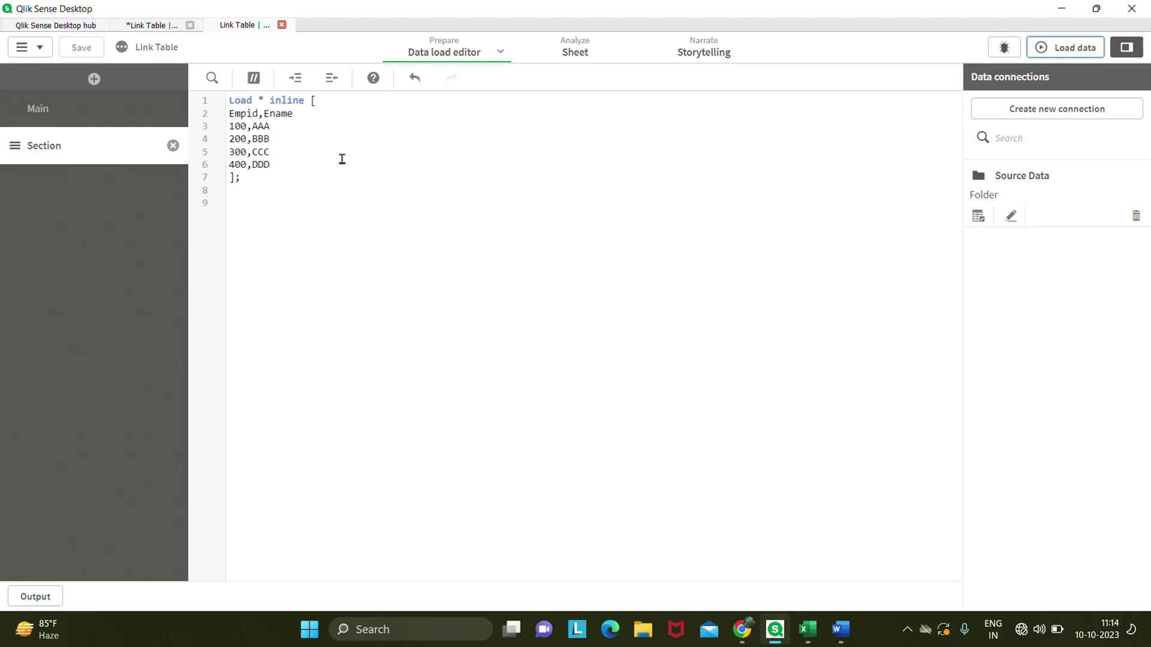
Open the data model viewer in a new tab and bring the expanded inline table into clear view
click(471, 50)
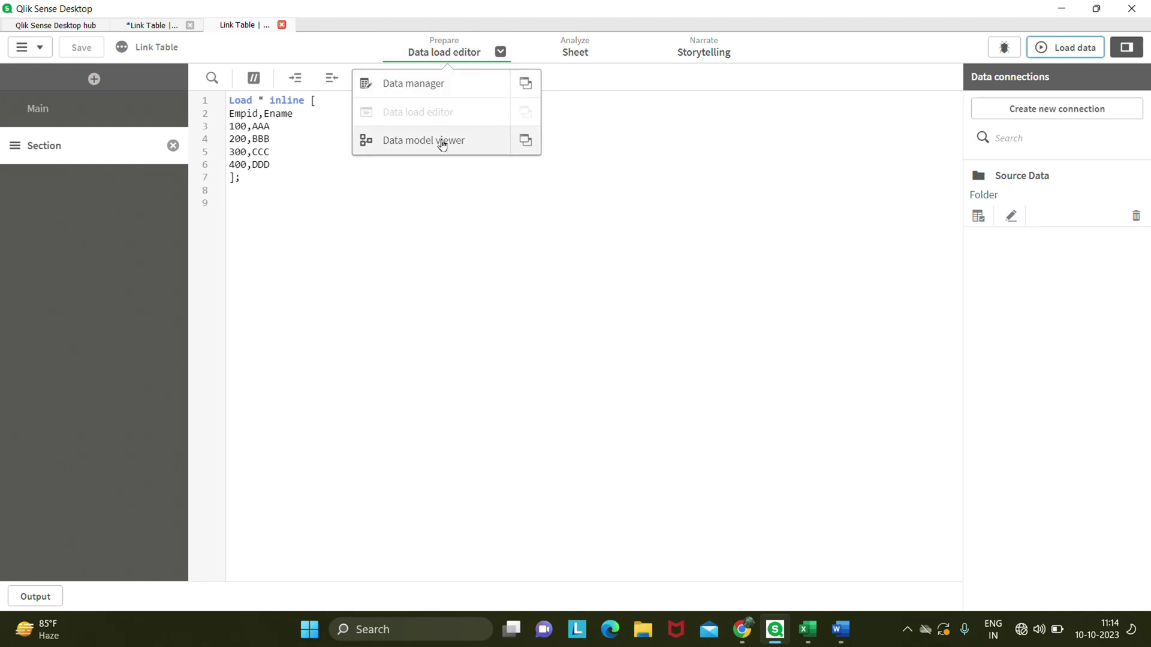
click(525, 140)
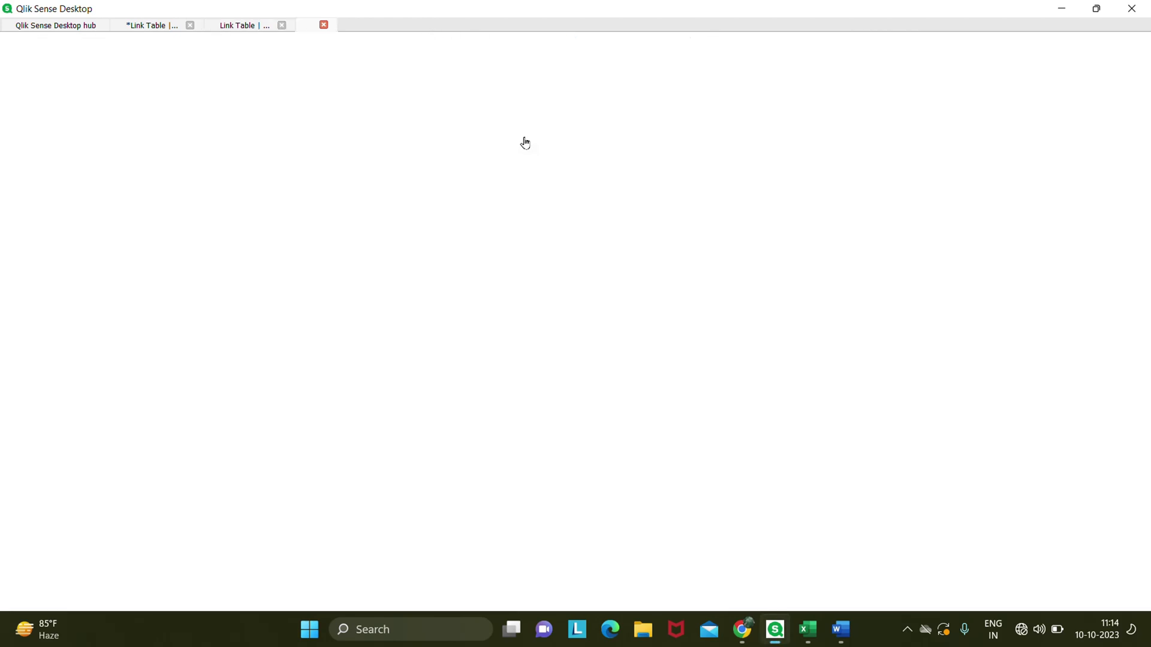
drag(624, 281, 570, 175)
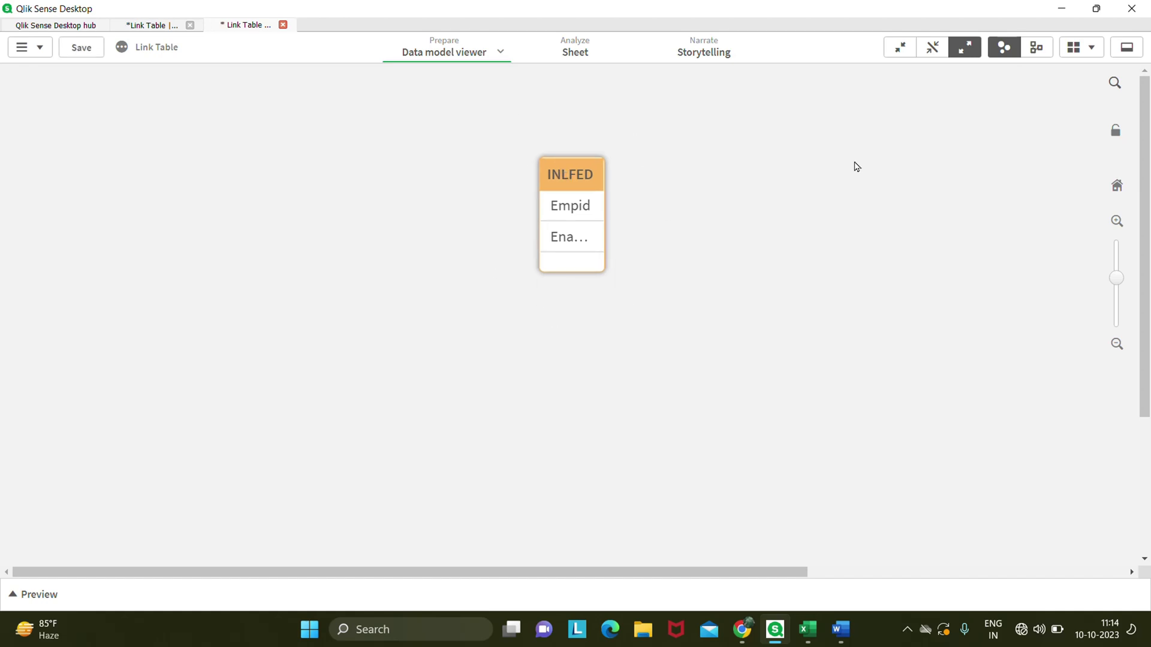
click(954, 46)
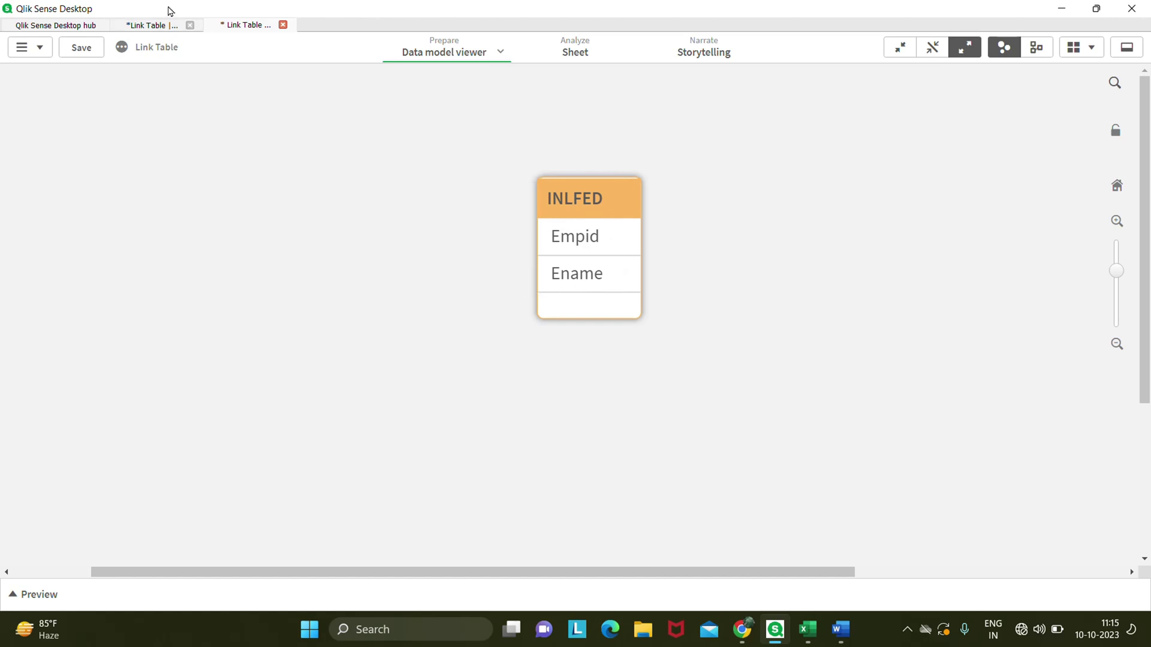
Compare the fields shown in the data model viewer with the header line of the inline load script
click(153, 25)
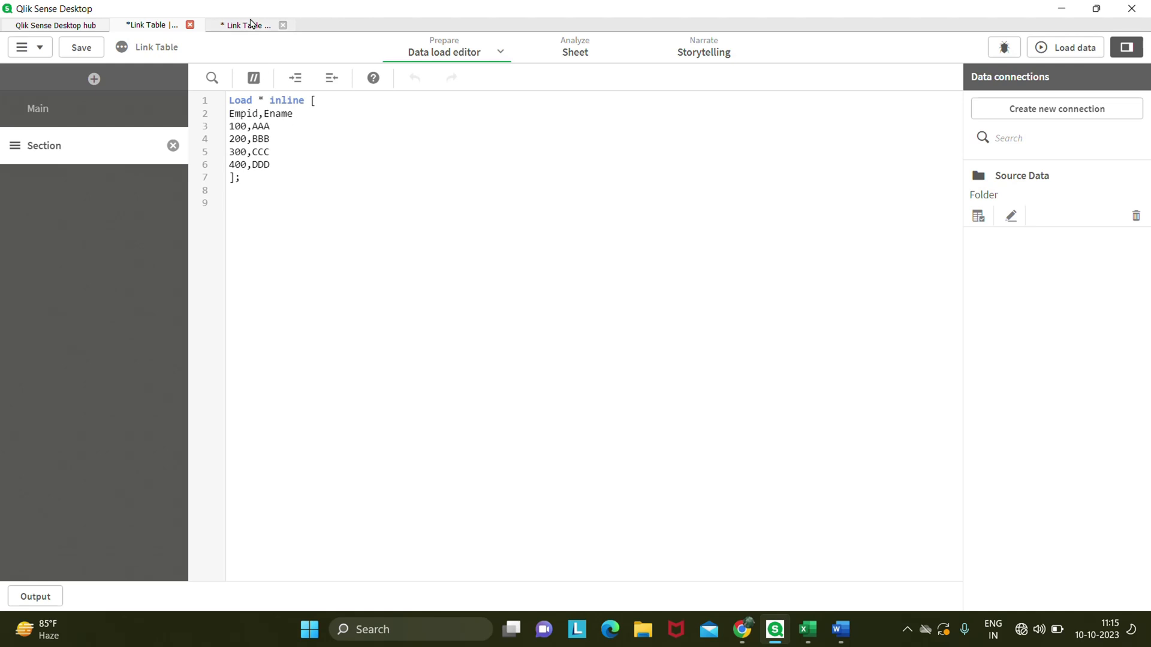
click(251, 24)
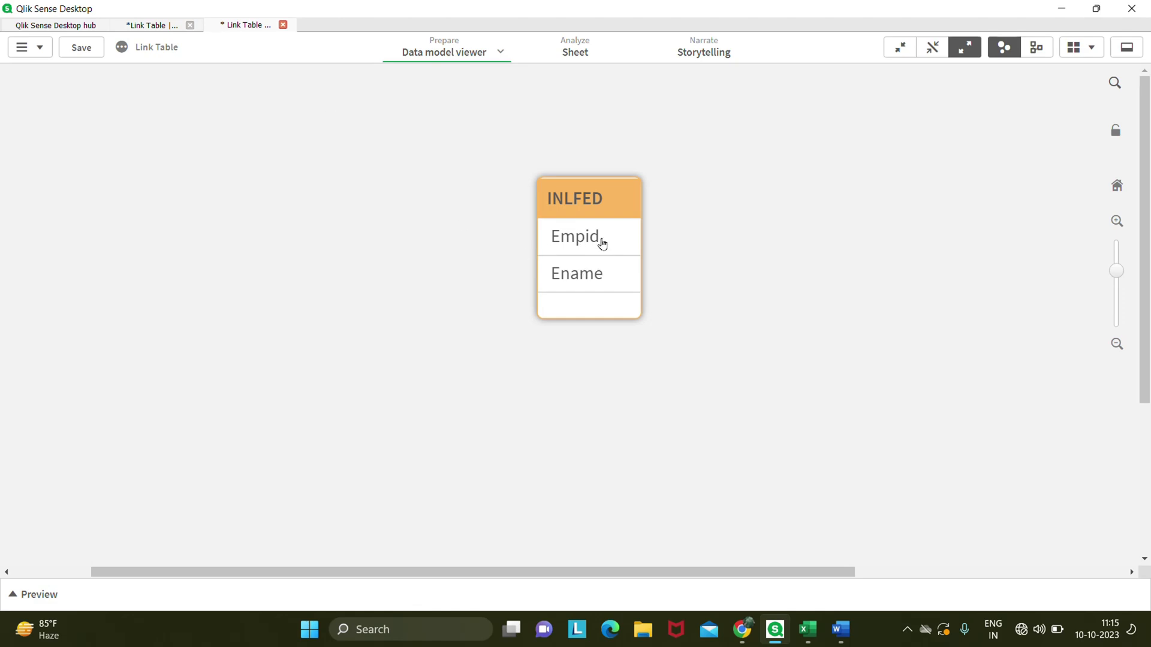
click(151, 24)
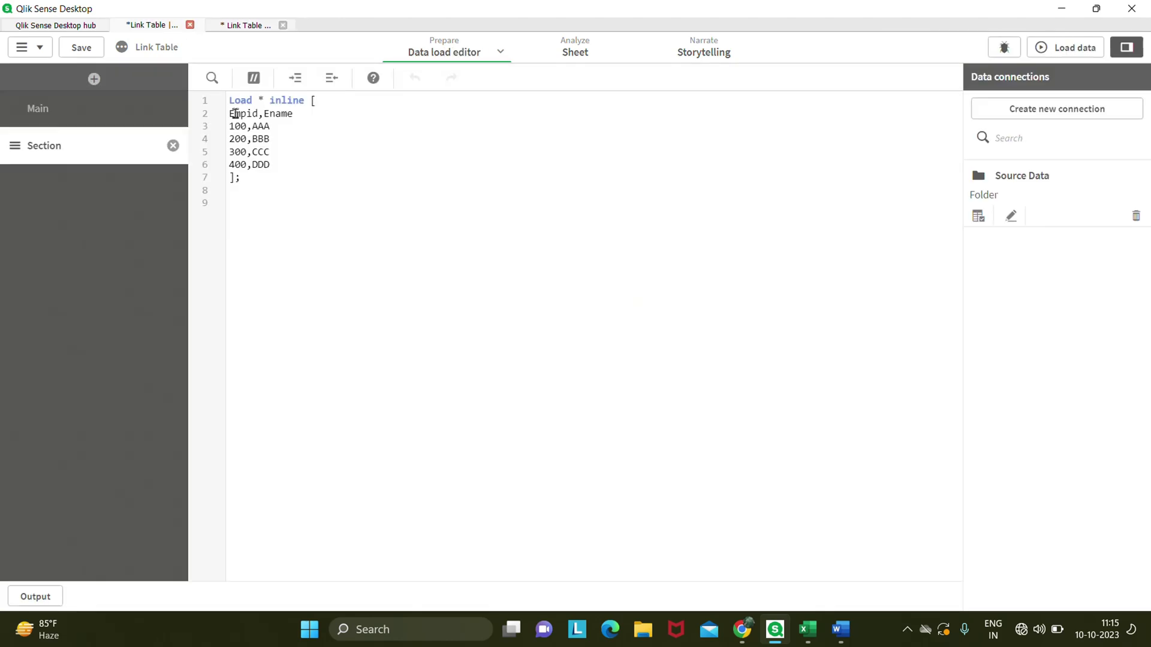
Compare the data rows of the inline script with the table preview in the data model viewer
drag(231, 127, 279, 166)
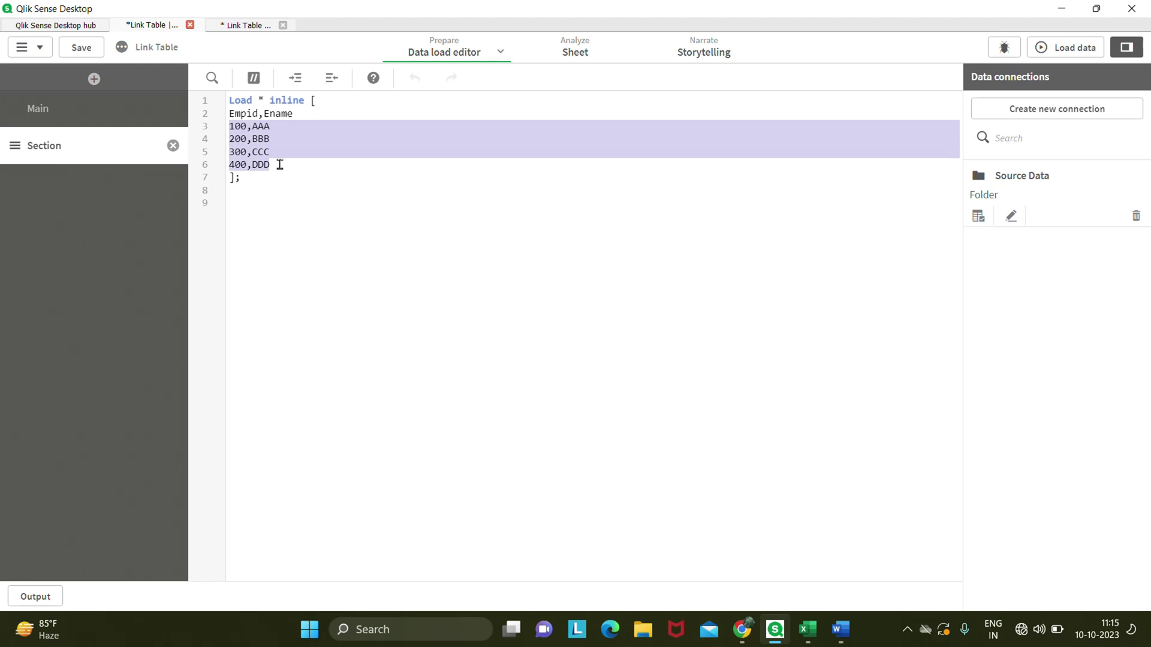
click(279, 166)
click(256, 25)
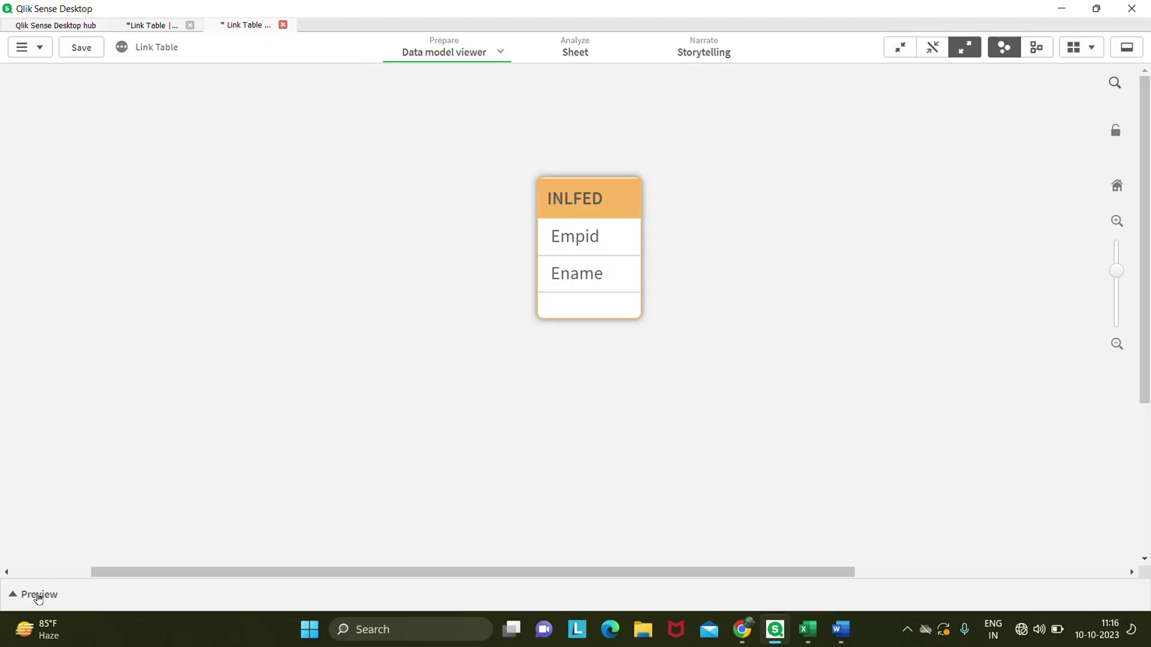
click(37, 596)
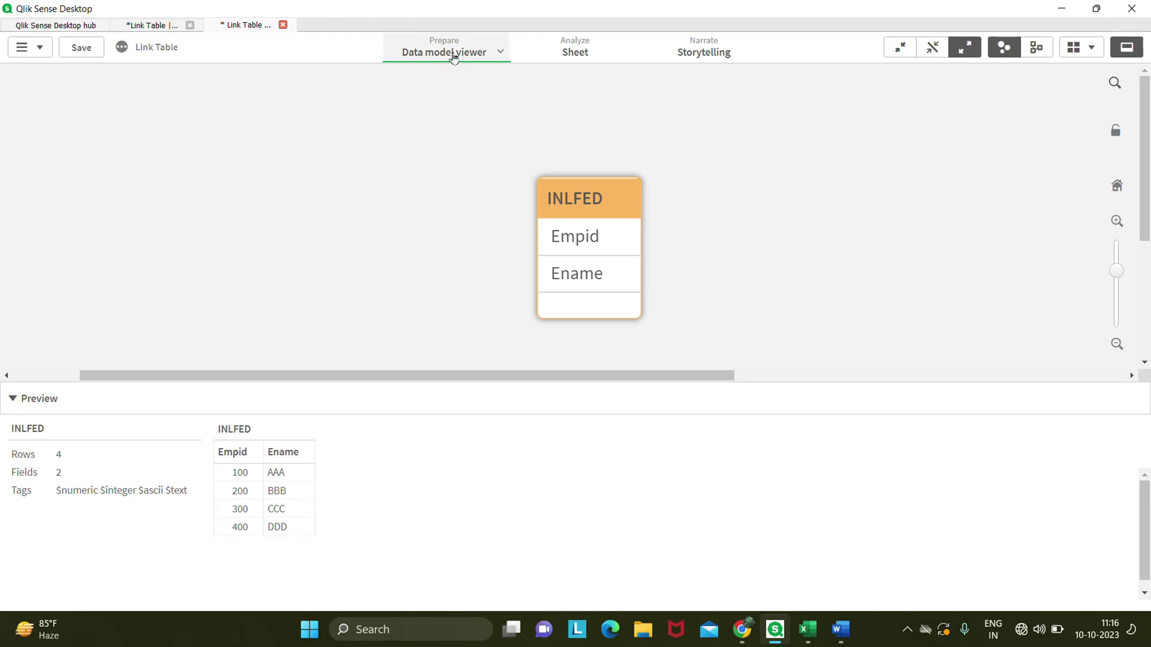
Rename the header fields in the inline load script to EmloyeID and EmpName
click(170, 27)
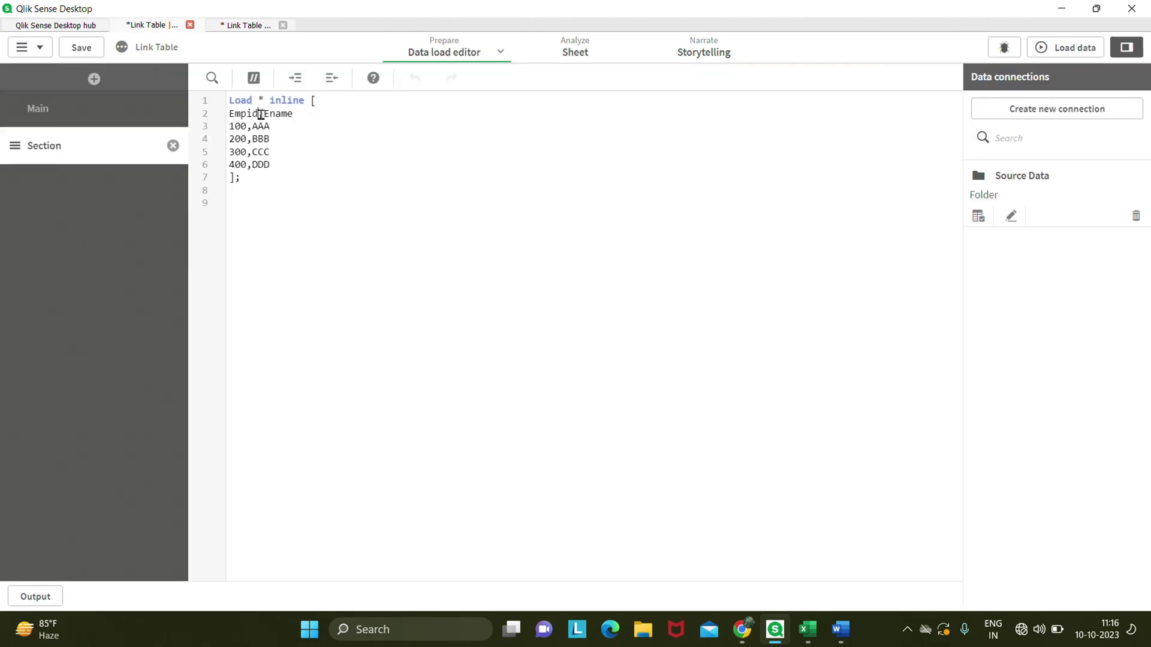
click(260, 114)
key(BackSpace)
key(BackSpace)
key(BackSpace)
key(BackSpace)
text(mloyeID,EmpName)
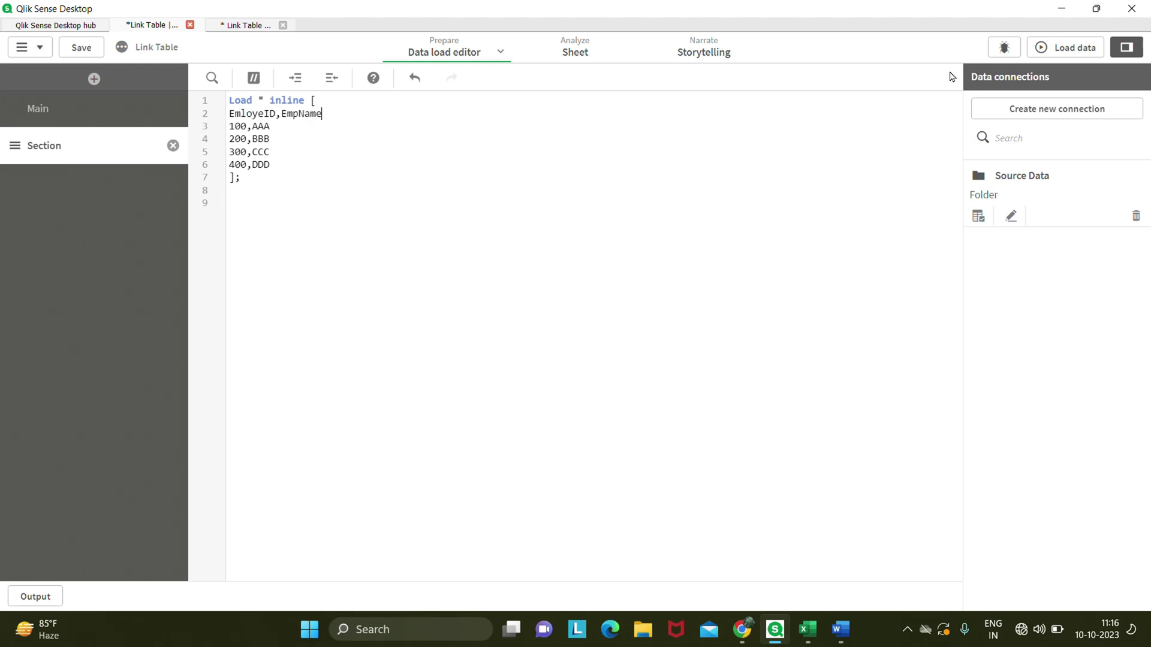
Load the data with the EmloyeID and EmpName header and check the field names in the data model viewer
click(1073, 53)
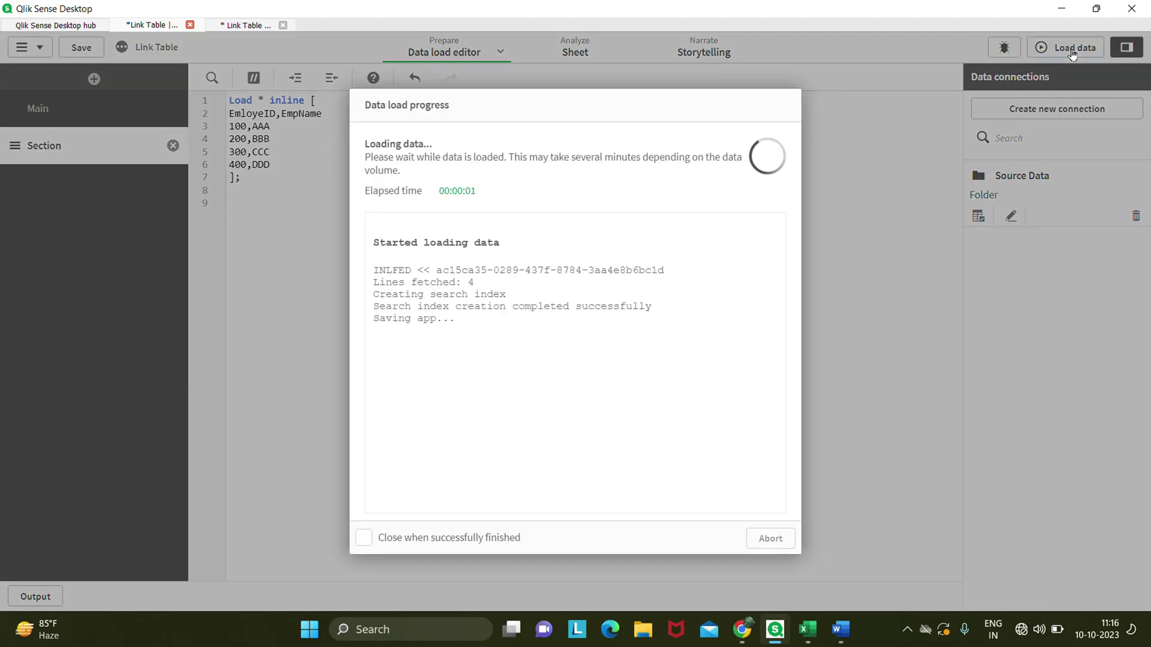
click(770, 539)
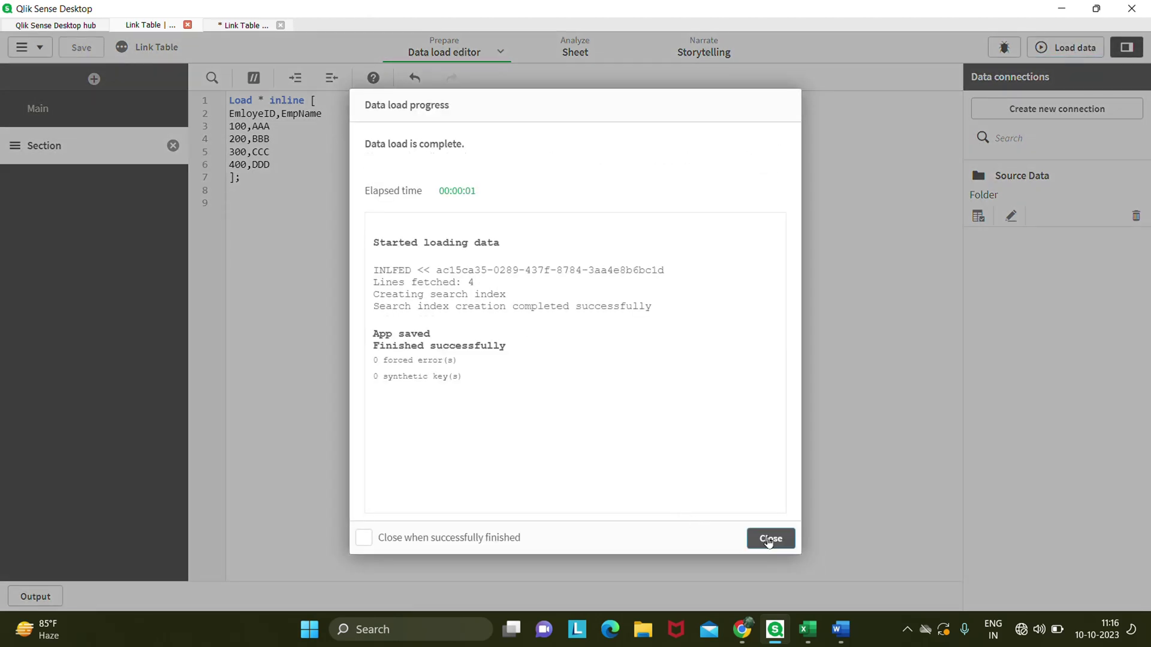
click(242, 27)
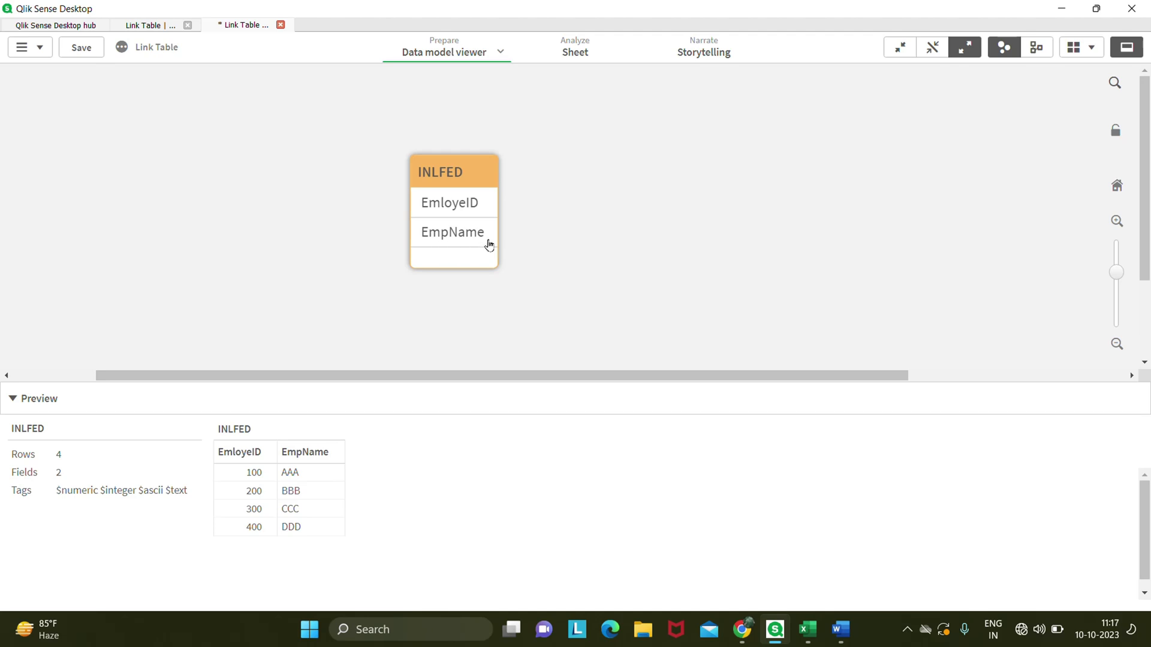
Replace the header line of the inline load script with AAAAAAAAA,BBBBBBBB
click(146, 27)
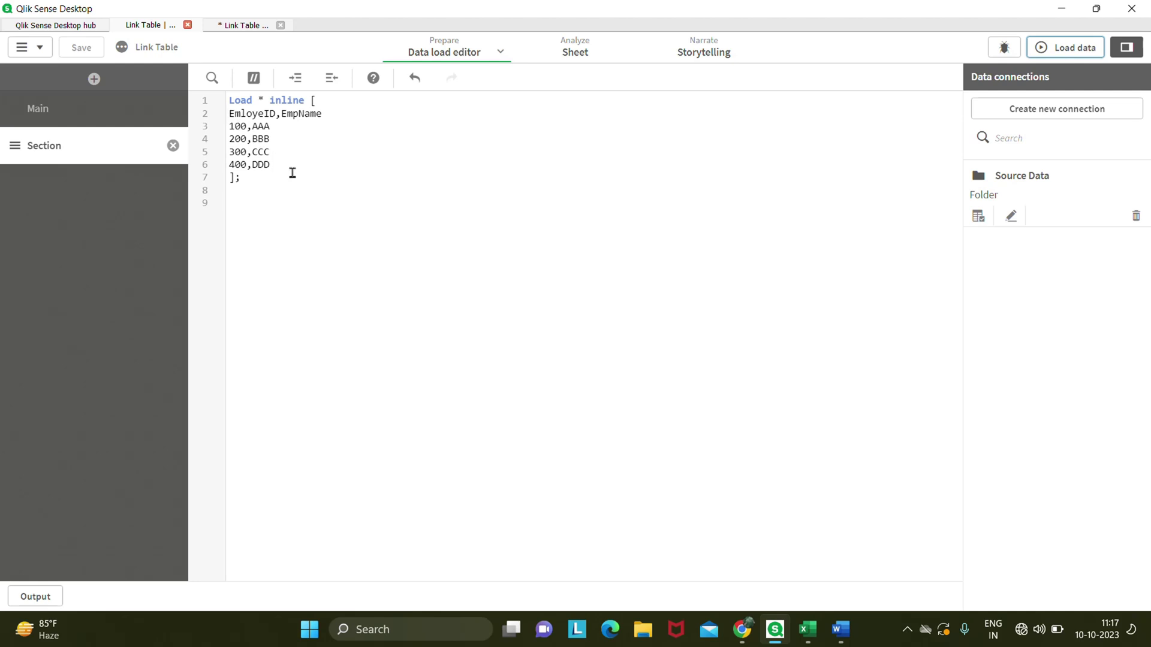
click(276, 117)
key(BackSpace)
key(BackSpace)
key(BackSpace)
key(BackSpace)
key(BackSpace)
key(BackSpace)
key(BackSpace)
key(BackSpace)
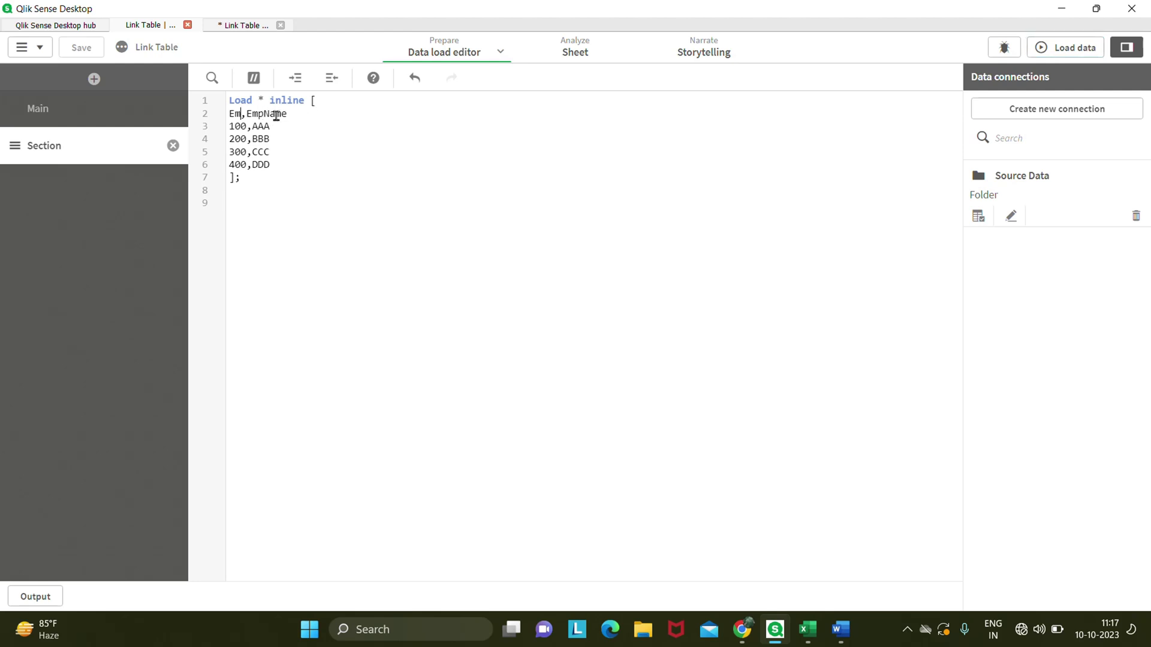
text(AAAAAAAAA,BBBBBBBB)
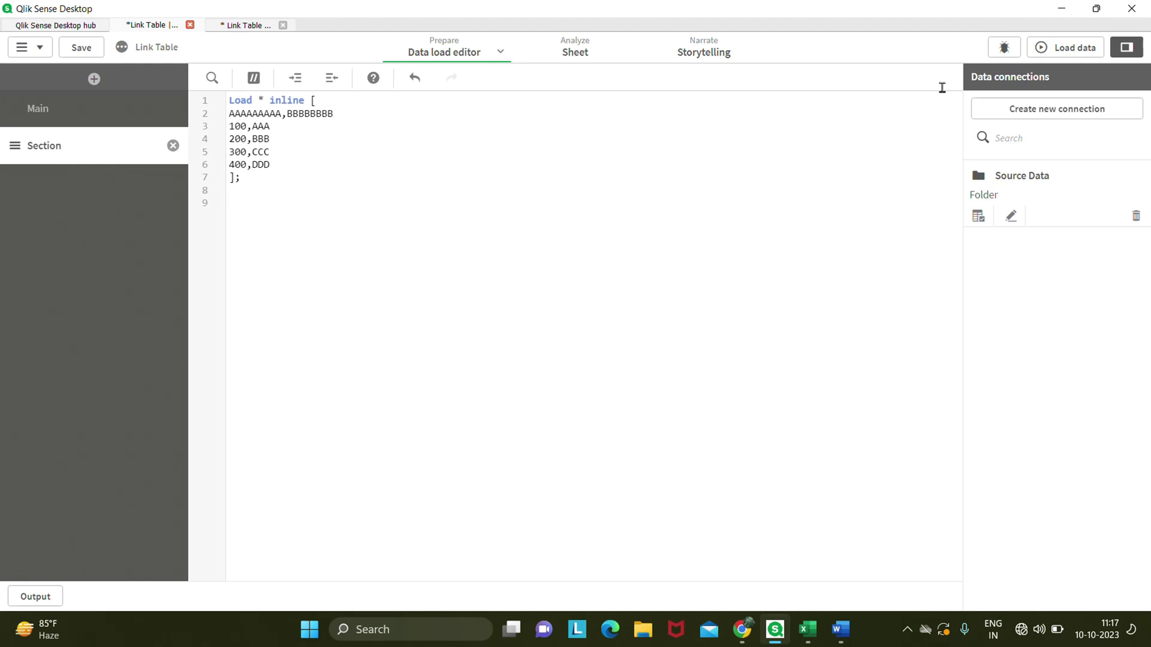
Reload the data with the AAAAAAAAA,BBBBBBBB header and check the resulting fields in the data model viewer
click(1071, 48)
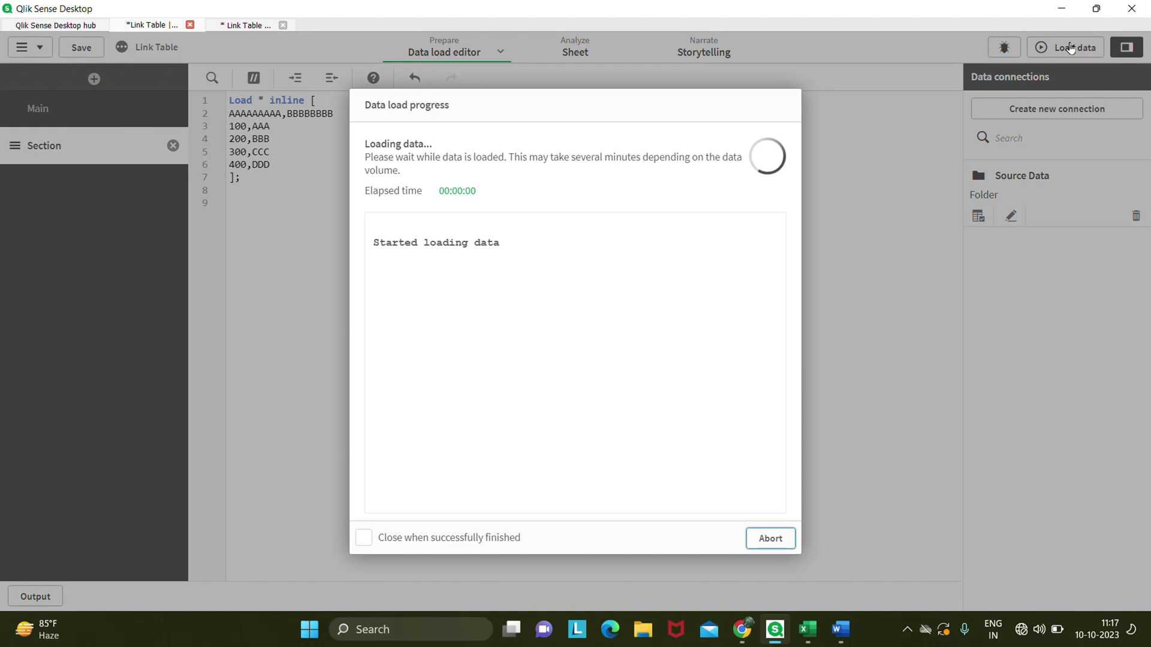
click(769, 538)
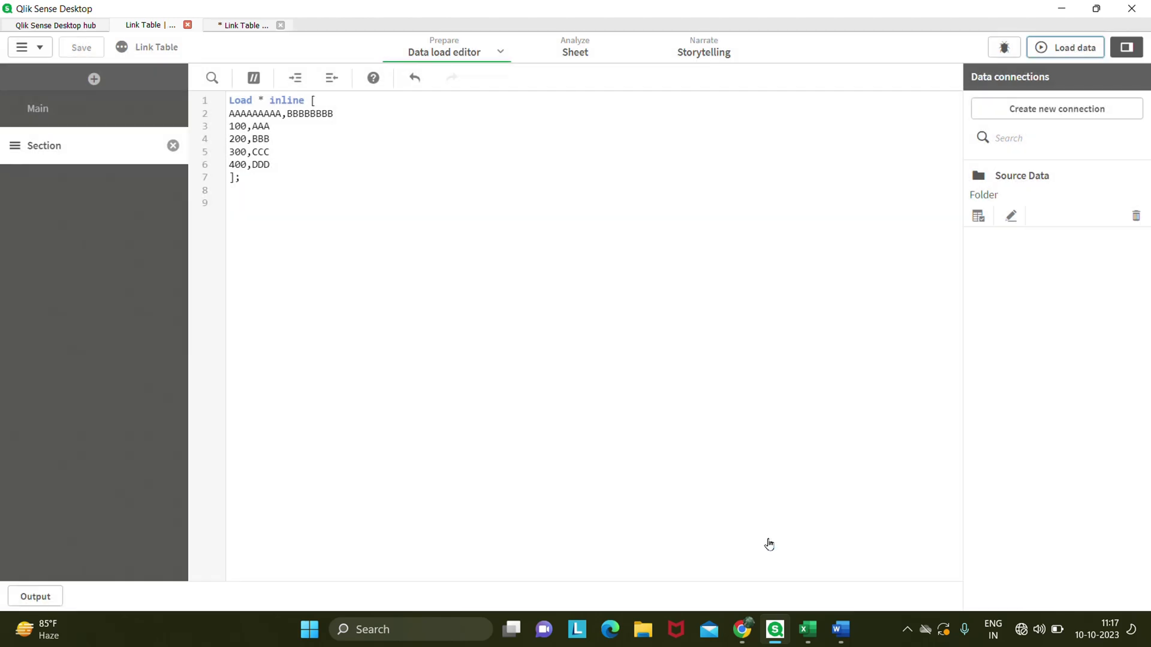
click(254, 25)
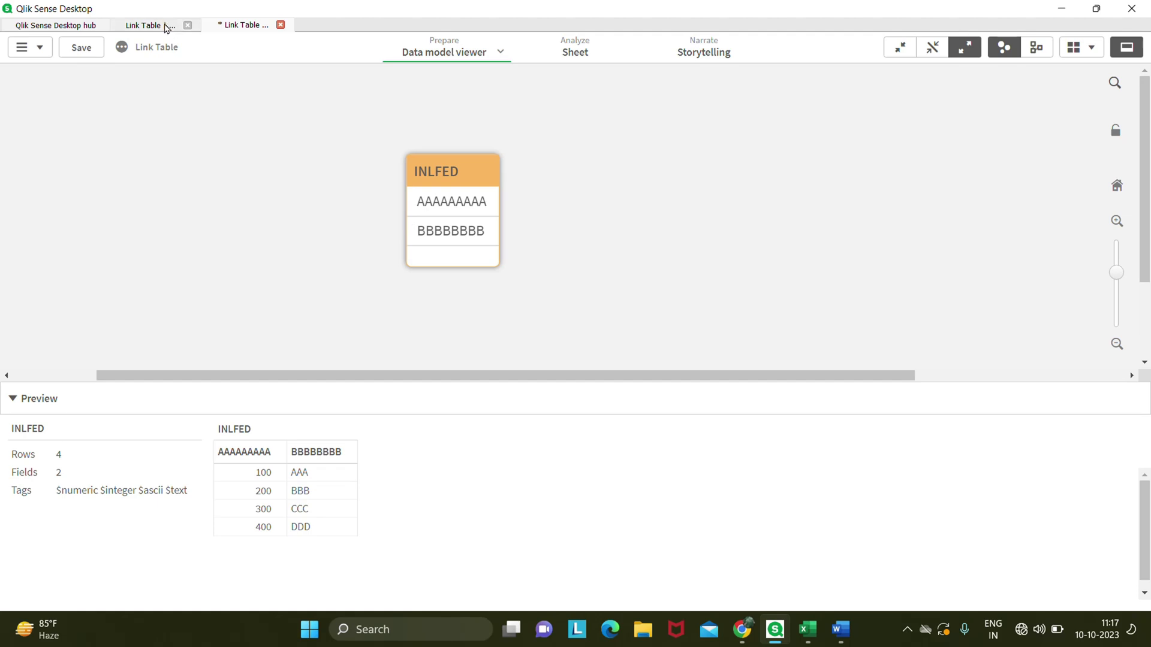
Change the header line to EmpID,EmpName and name the inline table by adding the label Emp: above the Load statement
click(167, 27)
click(227, 99)
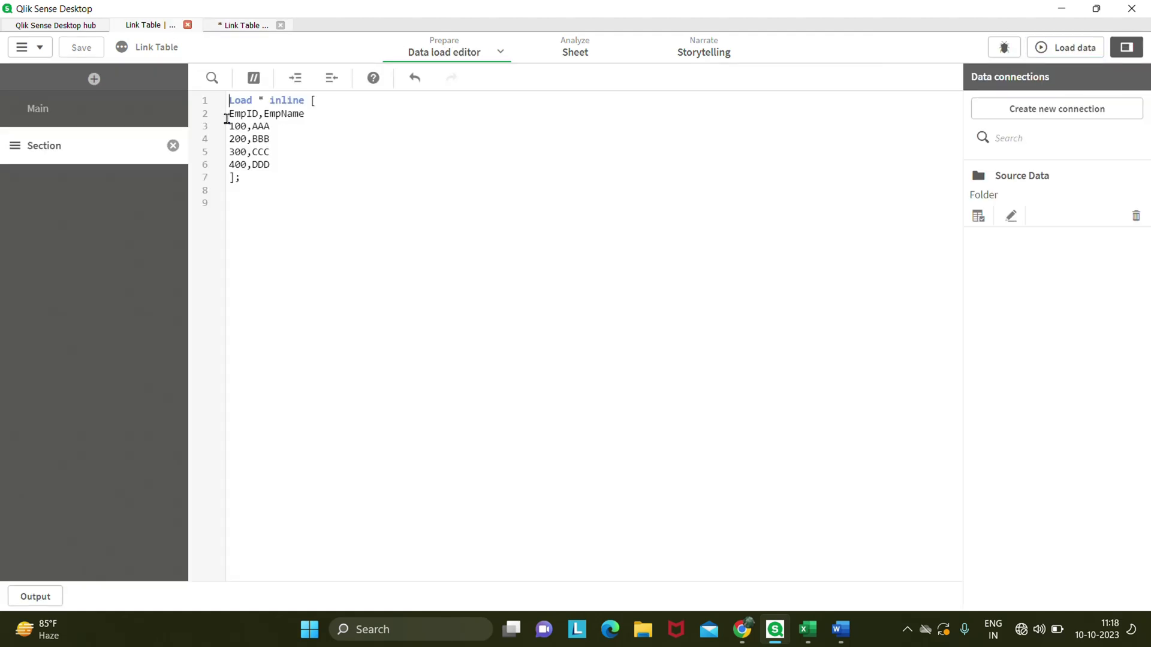
key(Return)
key(Return)
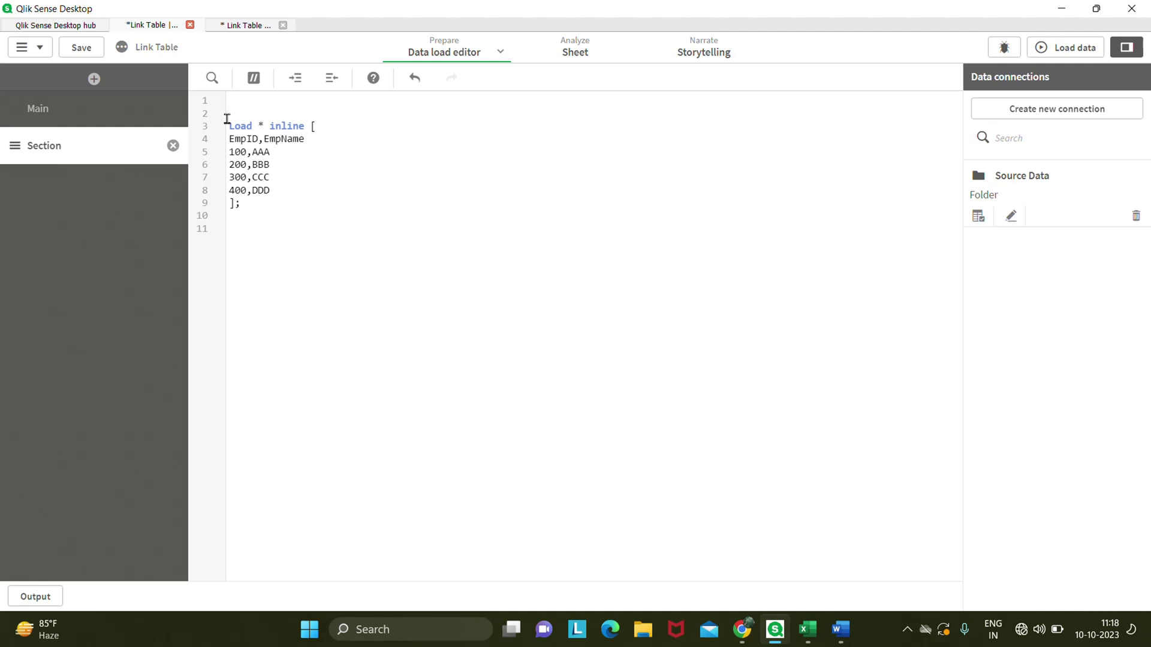
text(Emp:)
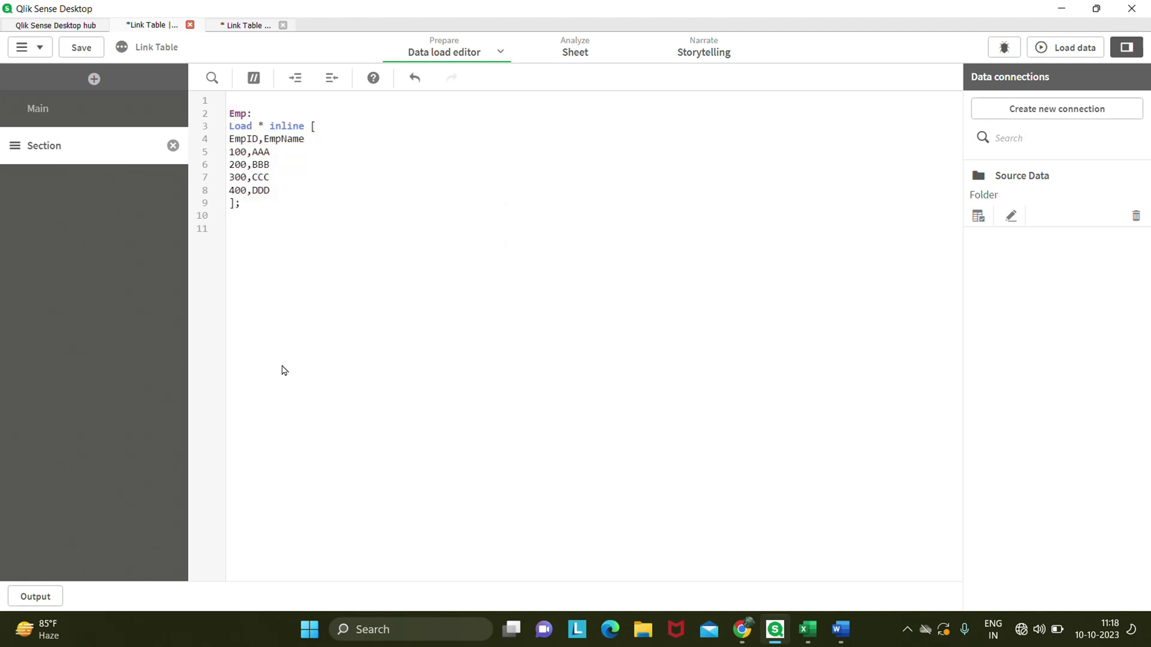
Load the data for the labelled Emp table, dismiss the load report and check the table in the data model viewer
click(1085, 49)
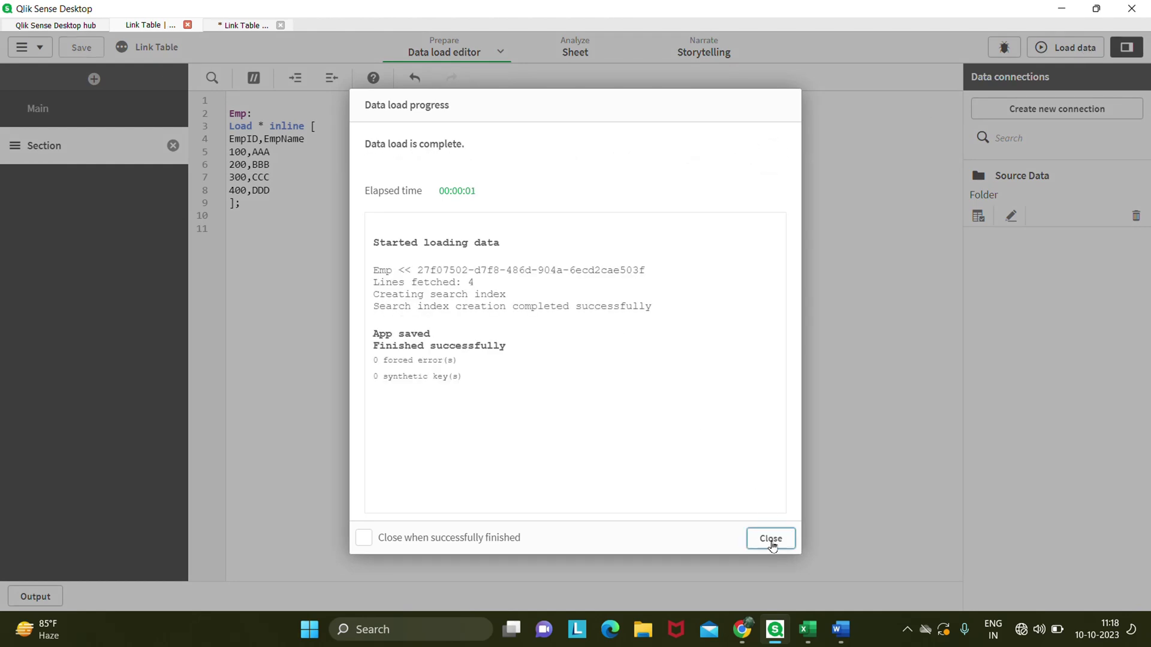
click(770, 538)
click(250, 27)
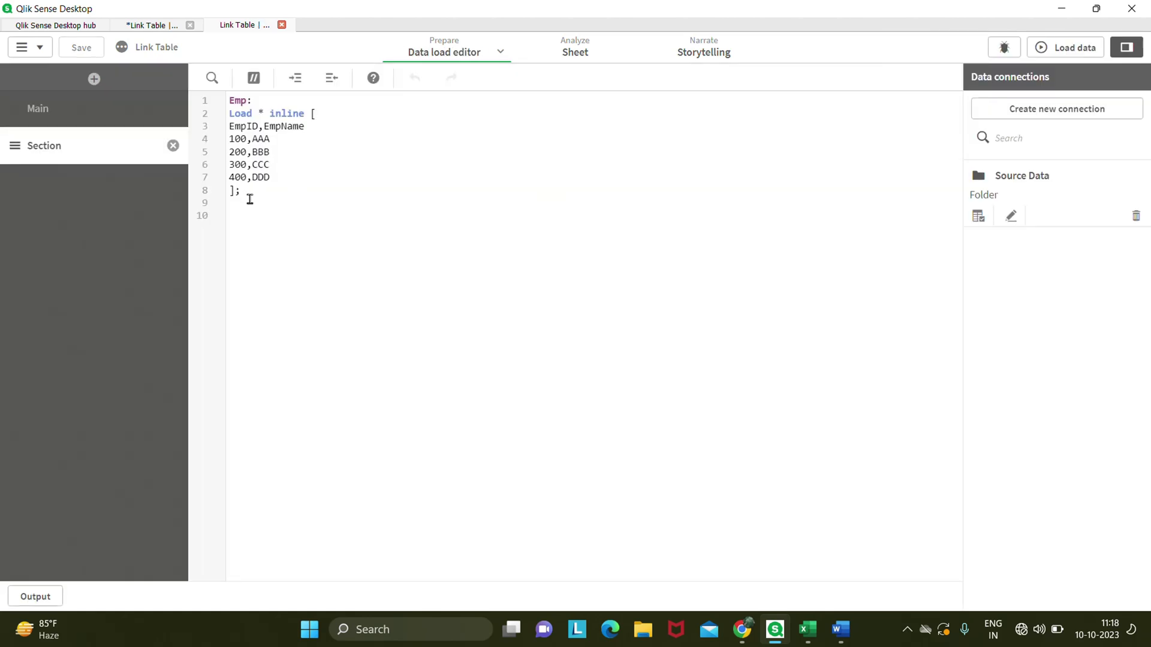
Review the Emp inline script's structure: the inline keyword, opening and closing brackets, and the header line
drag(243, 191, 218, 84)
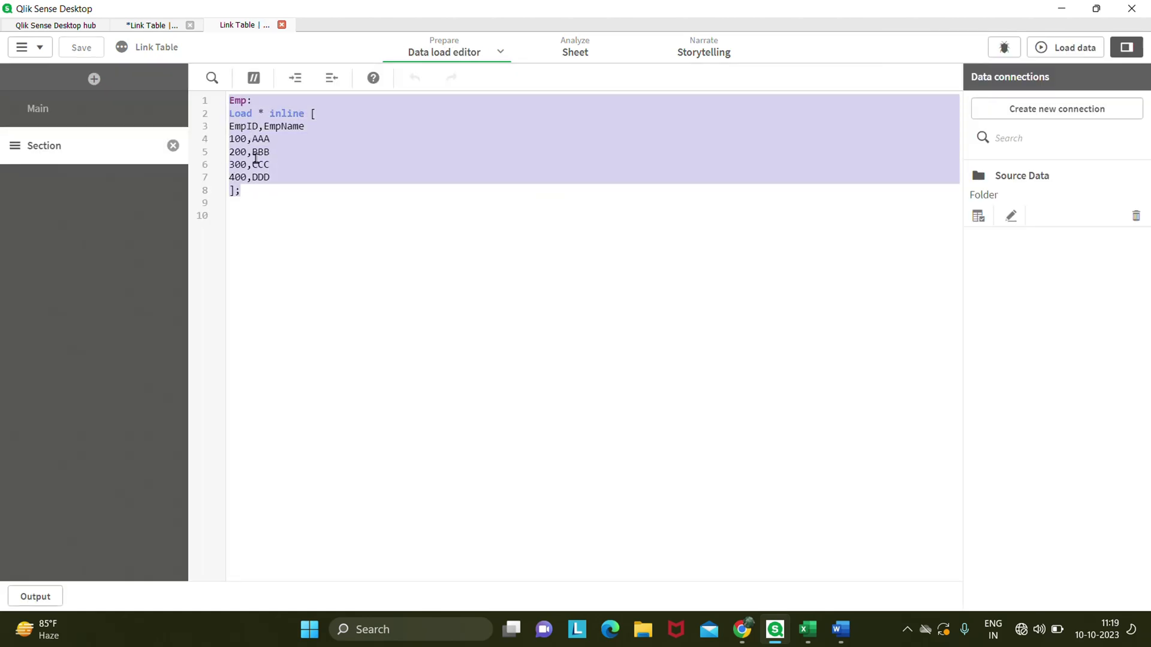
click(258, 192)
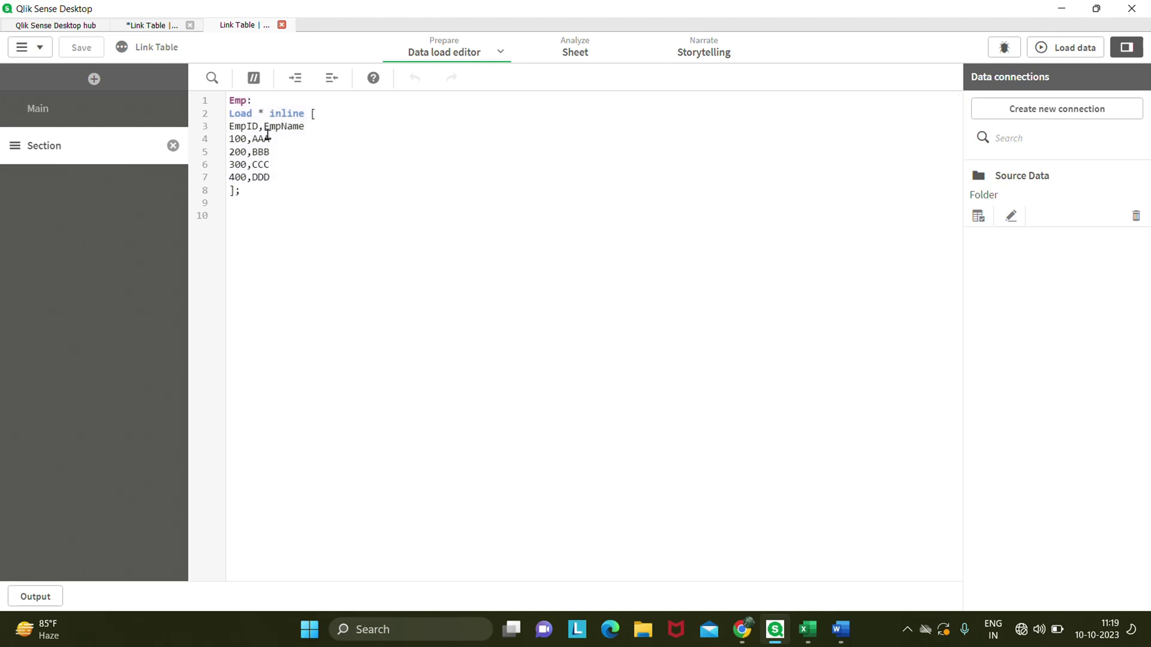
drag(269, 113, 308, 113)
click(311, 114)
click(235, 190)
drag(245, 191, 229, 191)
click(229, 126)
drag(231, 126, 310, 126)
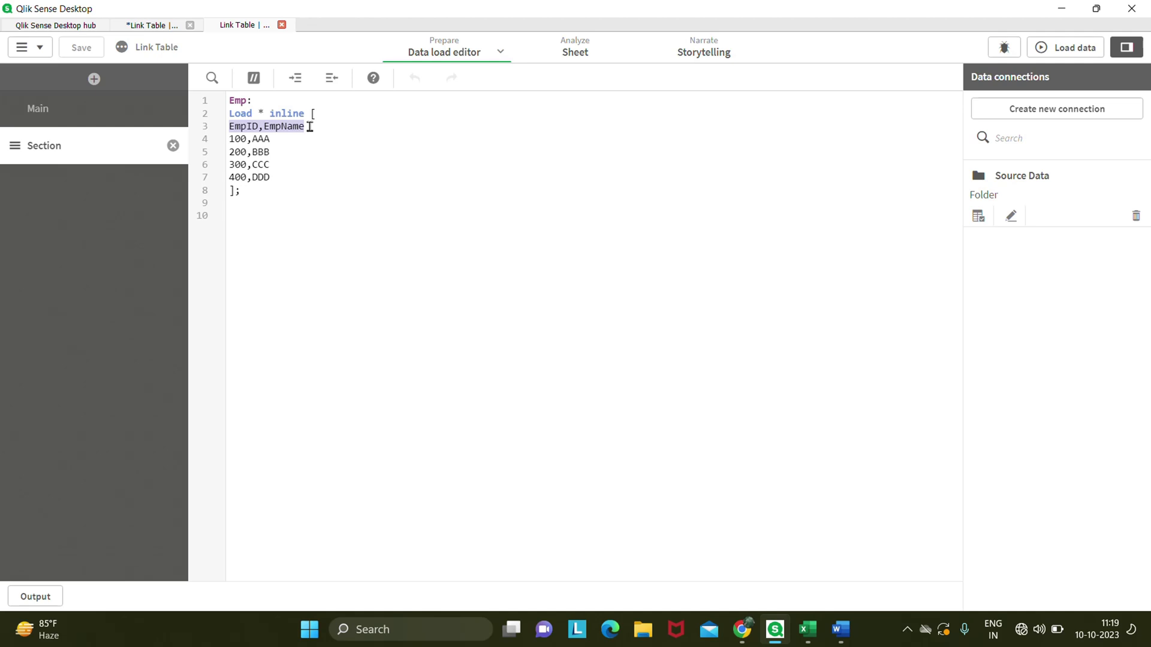
click(309, 127)
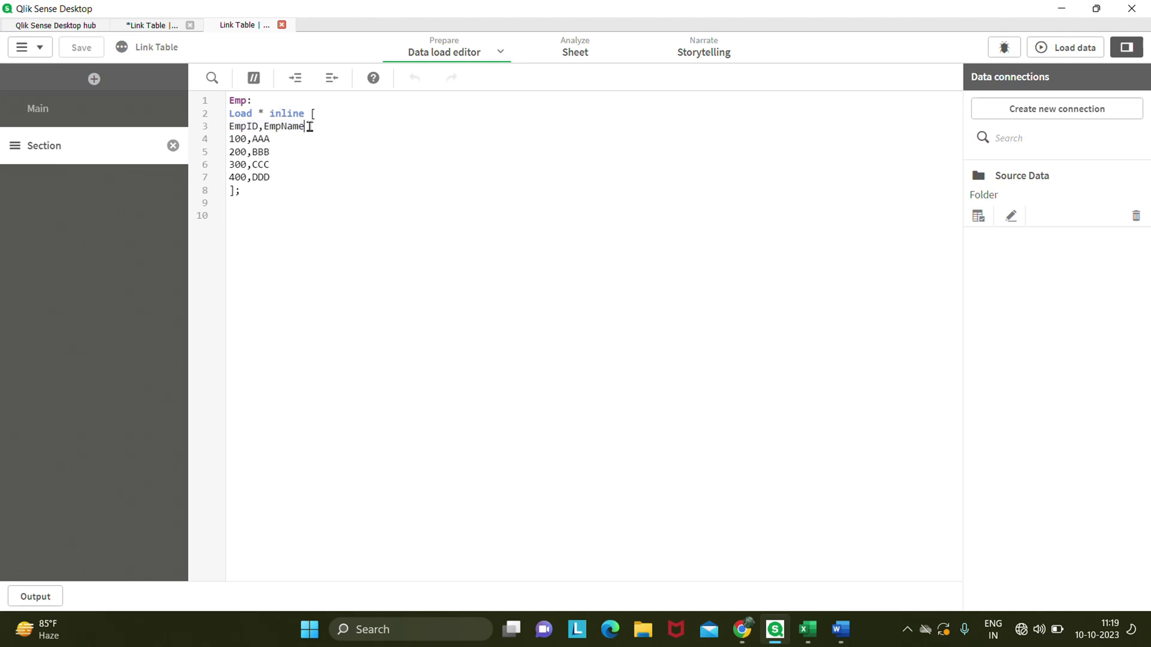
Remove the comma between EmpID and EmpName in the header line and review the merged field name
click(263, 127)
key(BackSpace)
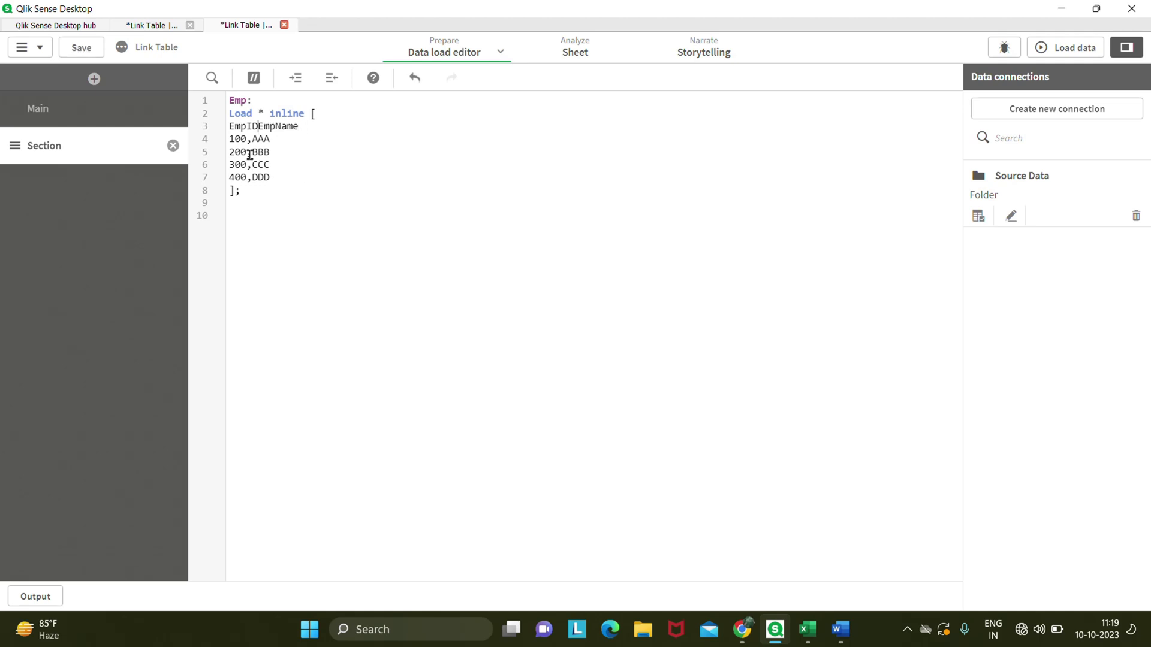
drag(305, 127, 233, 129)
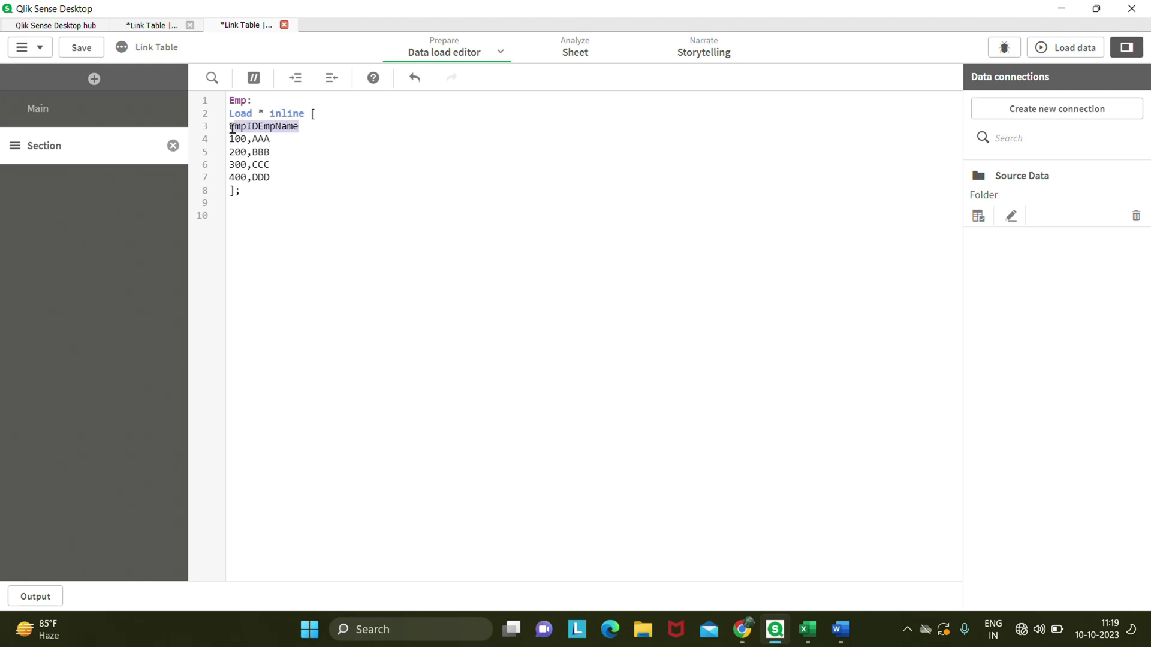
click(312, 139)
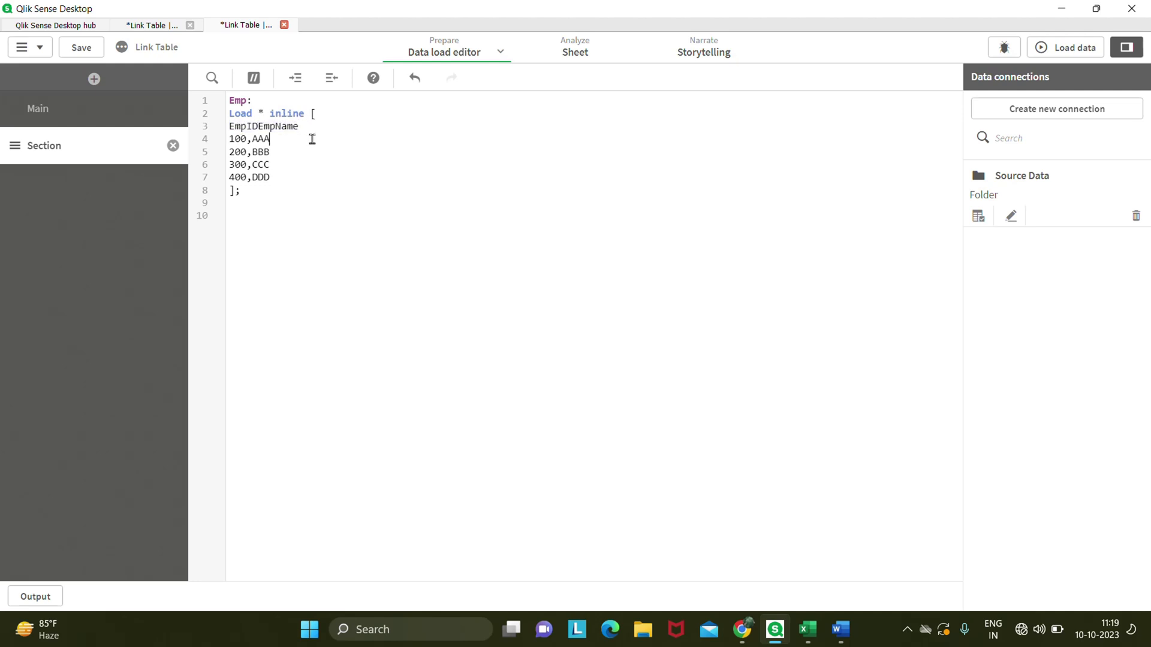
drag(303, 127, 234, 126)
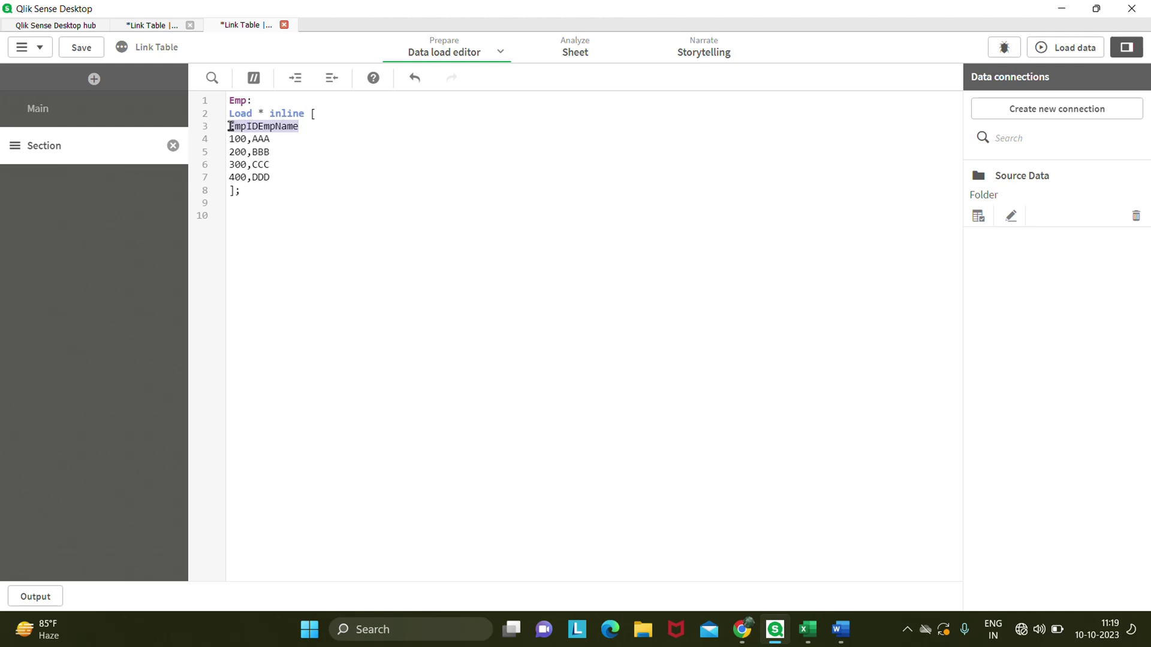
click(300, 165)
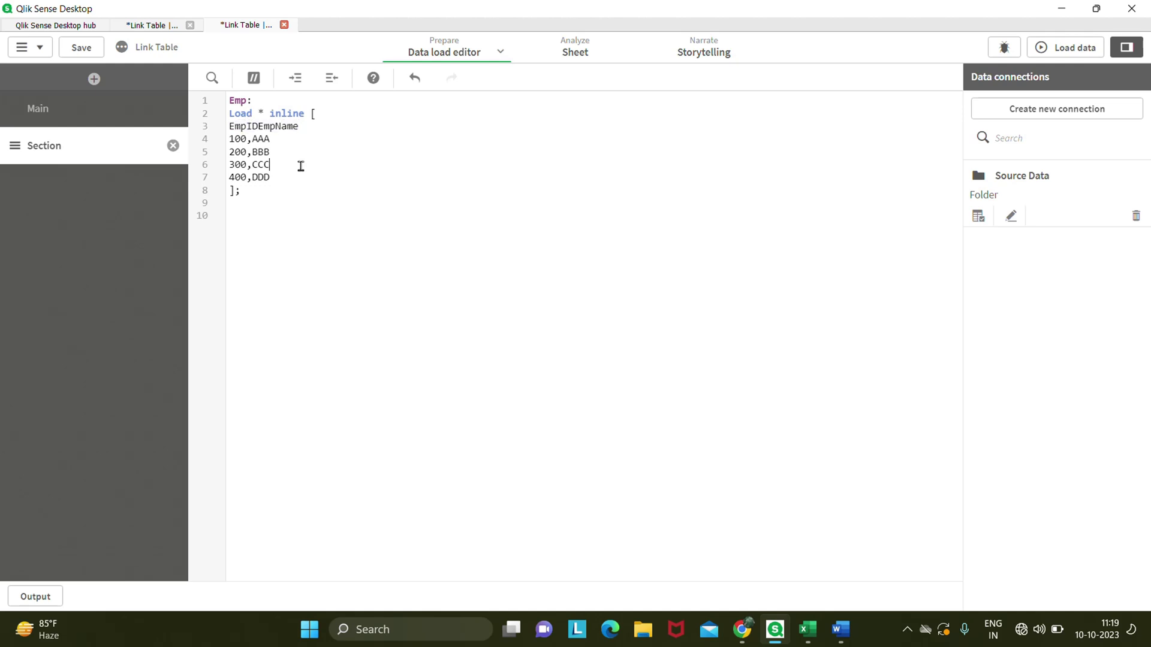
Load the script with the comma-less header and preview the Emp table in the data model viewer
click(1059, 50)
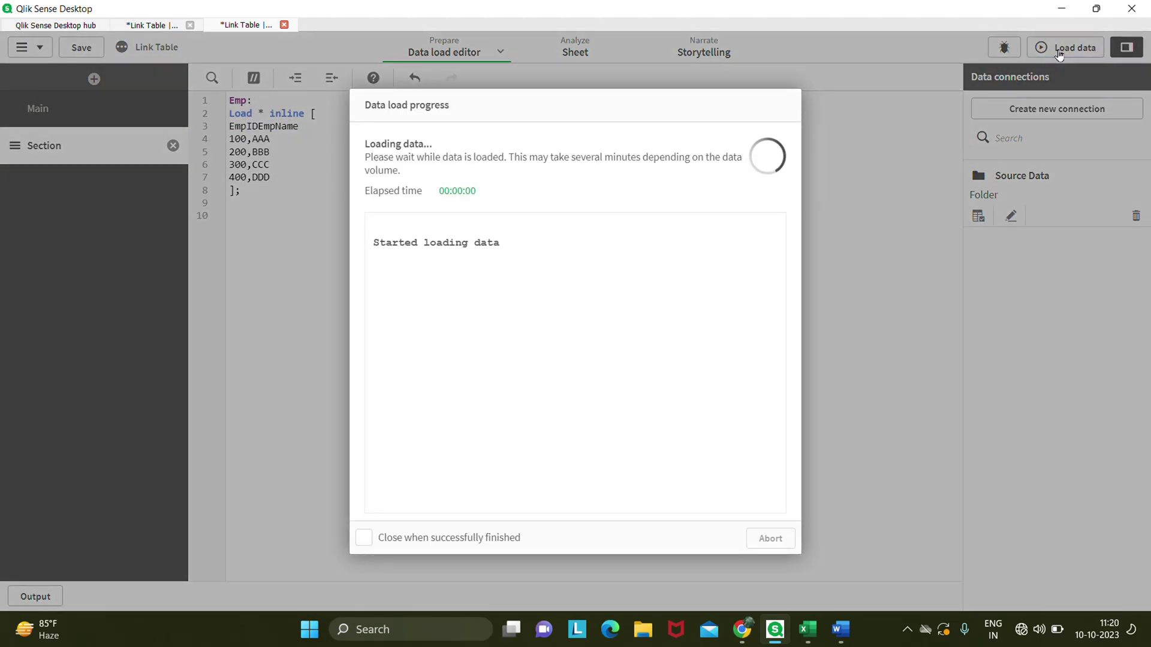
click(772, 546)
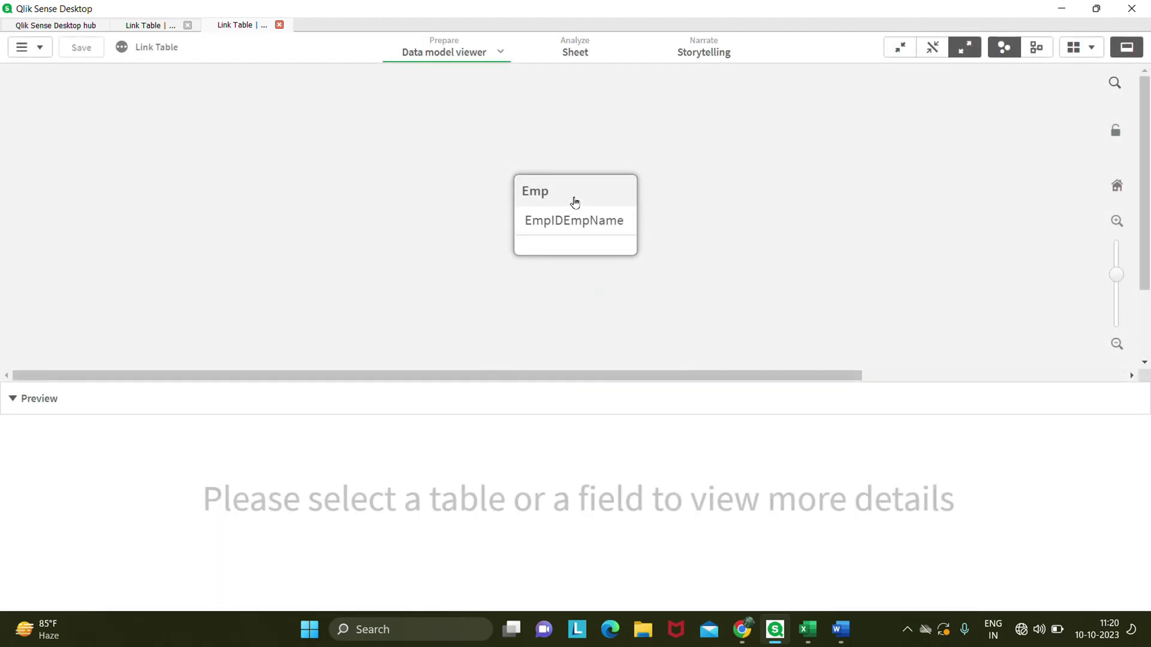
click(573, 202)
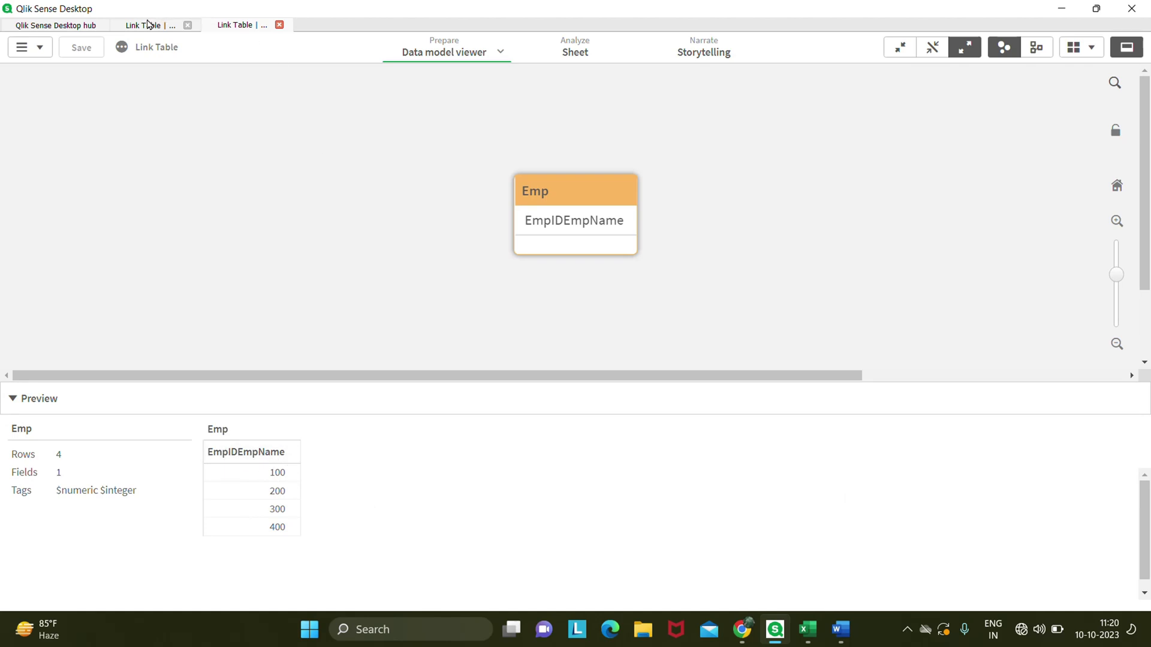
Restore the comma between EmpID and EmpName in the header line and review the whole inline script
click(149, 26)
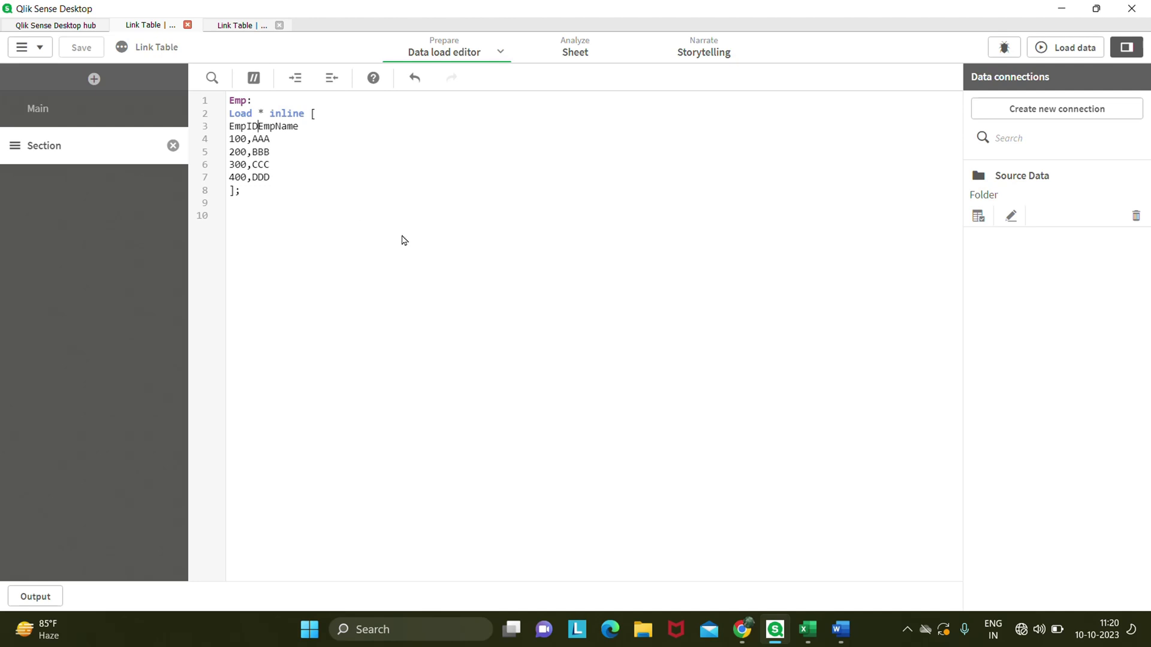
text(,)
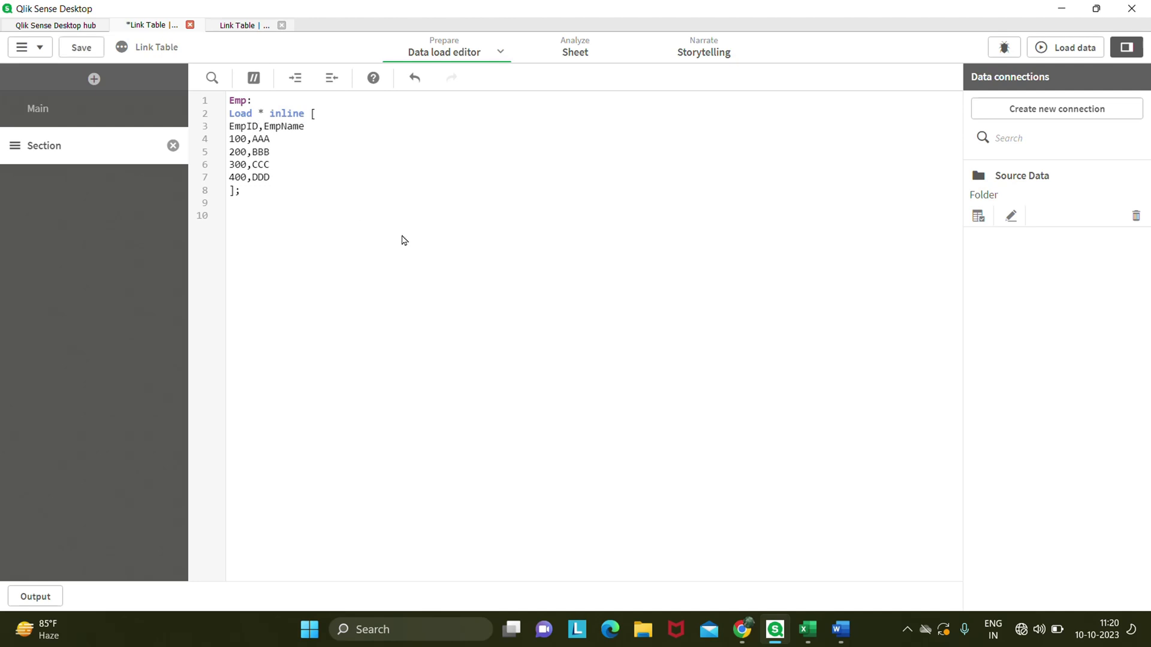
drag(251, 191, 227, 99)
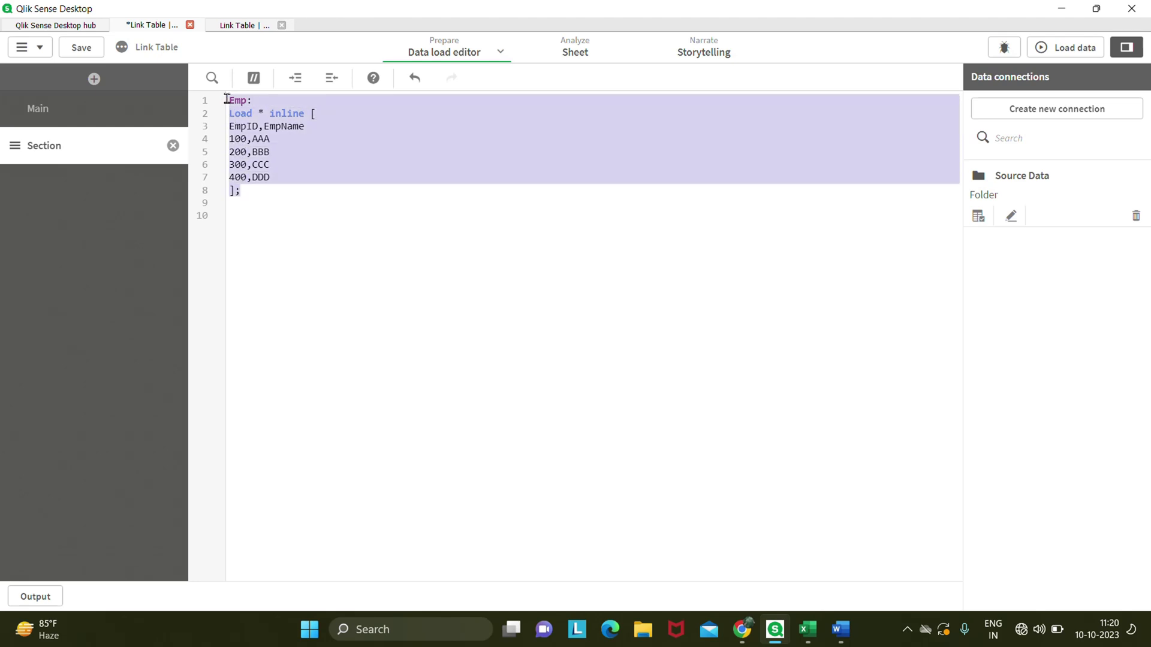
click(300, 191)
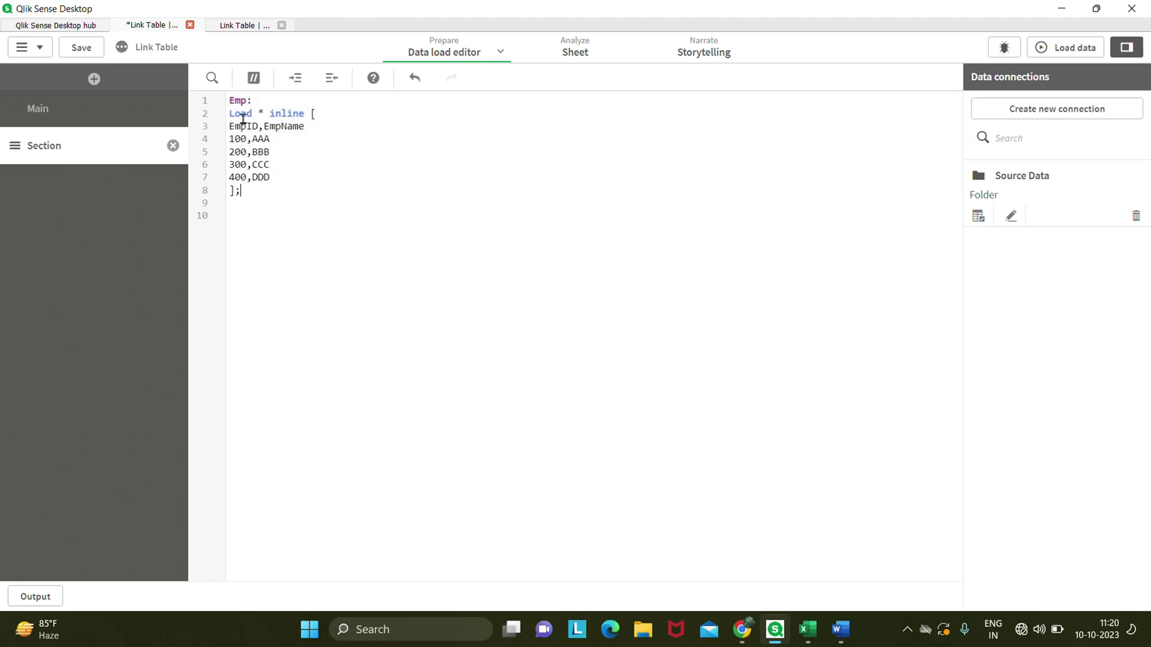
Add a second inline load below Emp with the header Emp@Salary and rows AAA@50000, BBBB@4000 and CCCC@6000
drag(228, 100, 280, 188)
click(282, 190)
key(Return)
text(Load * inline [];)
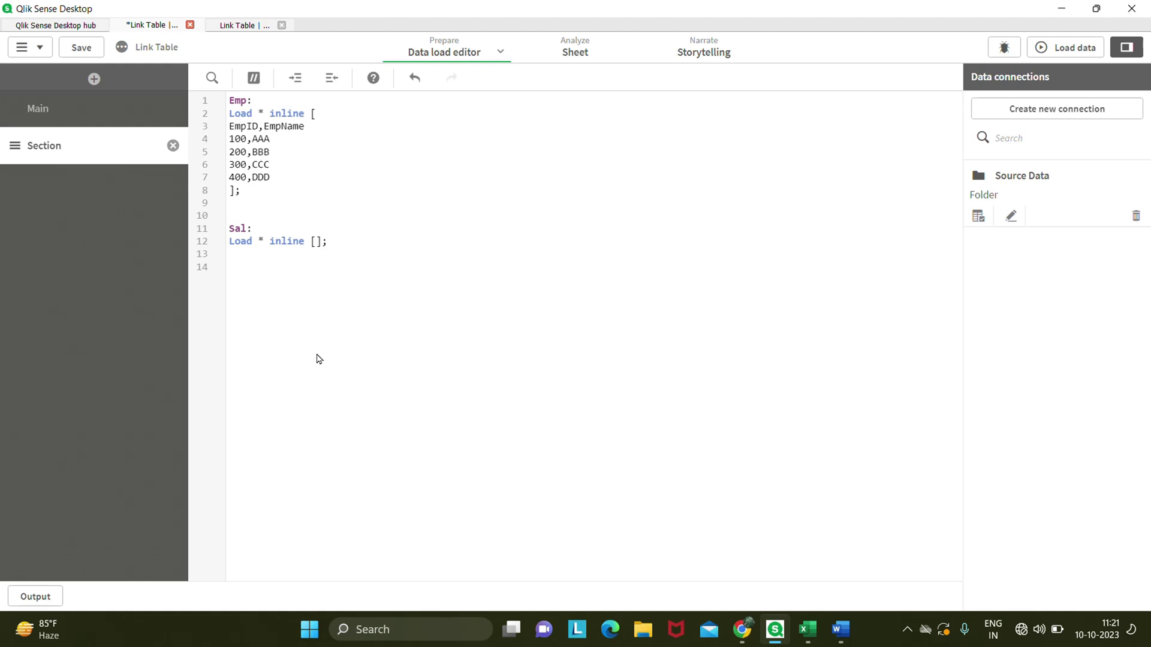
key(Return)
key(Return)
text(E)
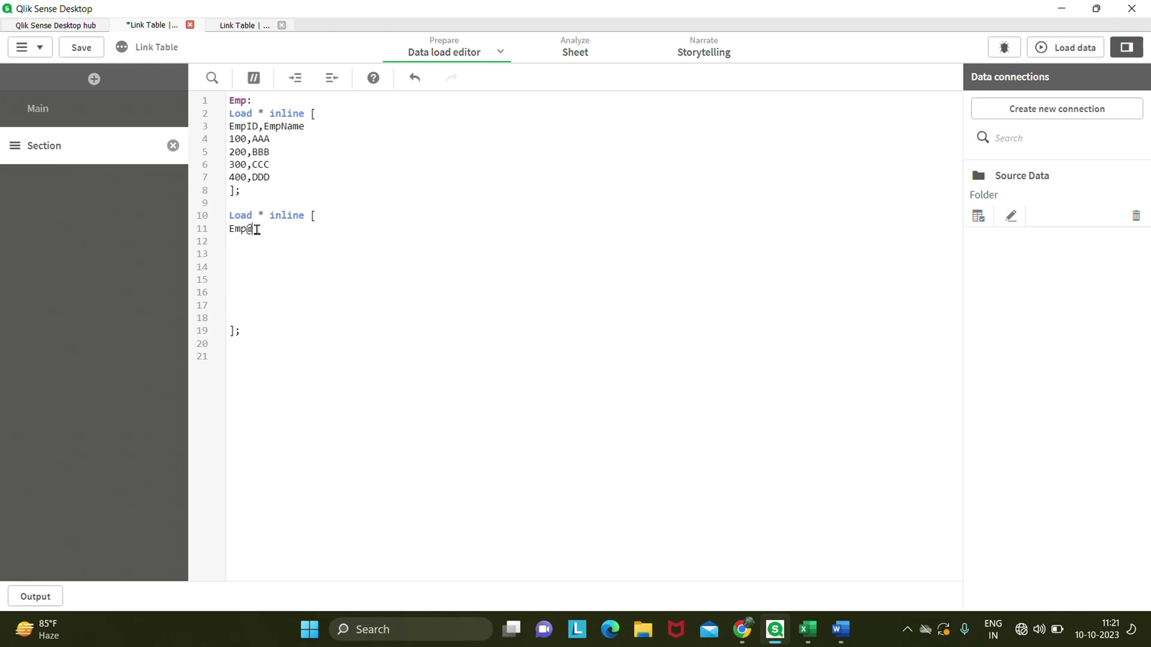
text(mp@Salar)
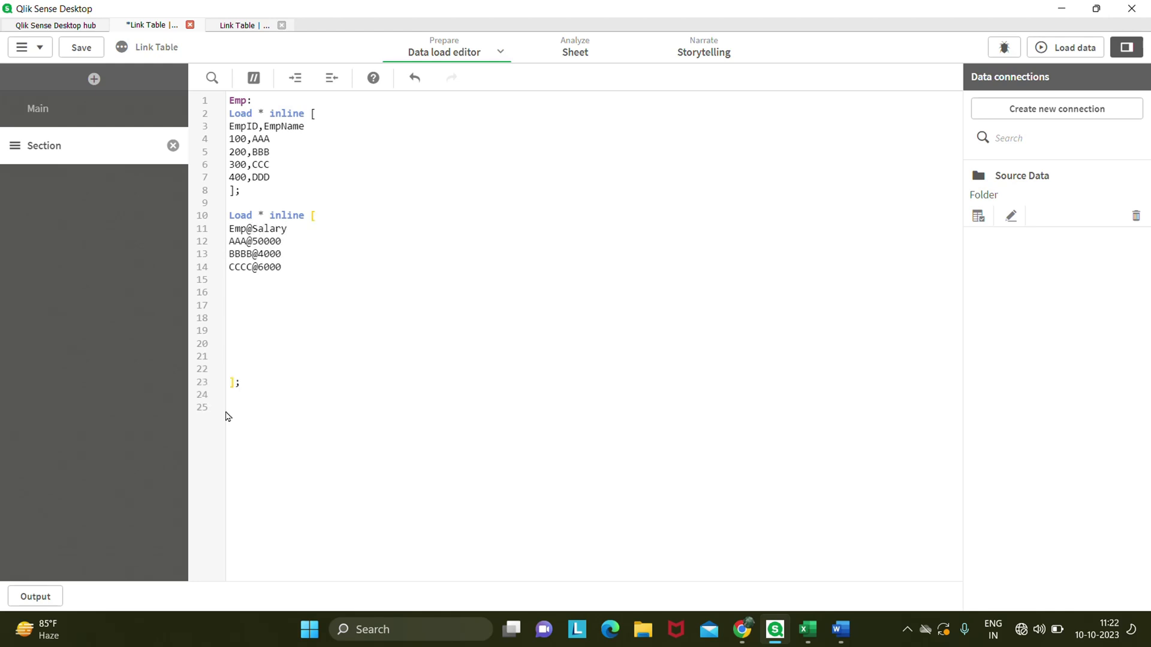
Remove the blank lines before the second load's closing bracket and add the table label Sal: on its own line above it
key(BackSpace)
key(BackSpace)
key(BackSpace)
key(BackSpace)
key(BackSpace)
key(BackSpace)
key(BackSpace)
key(BackSpace)
text(Sal:)
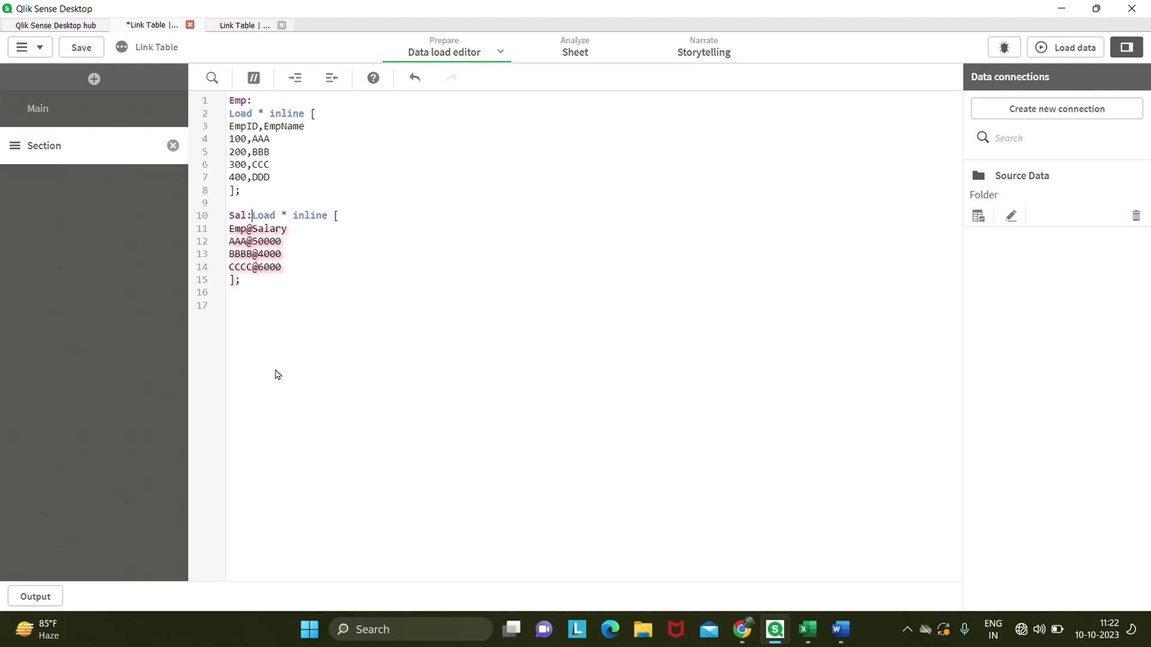
key(Return)
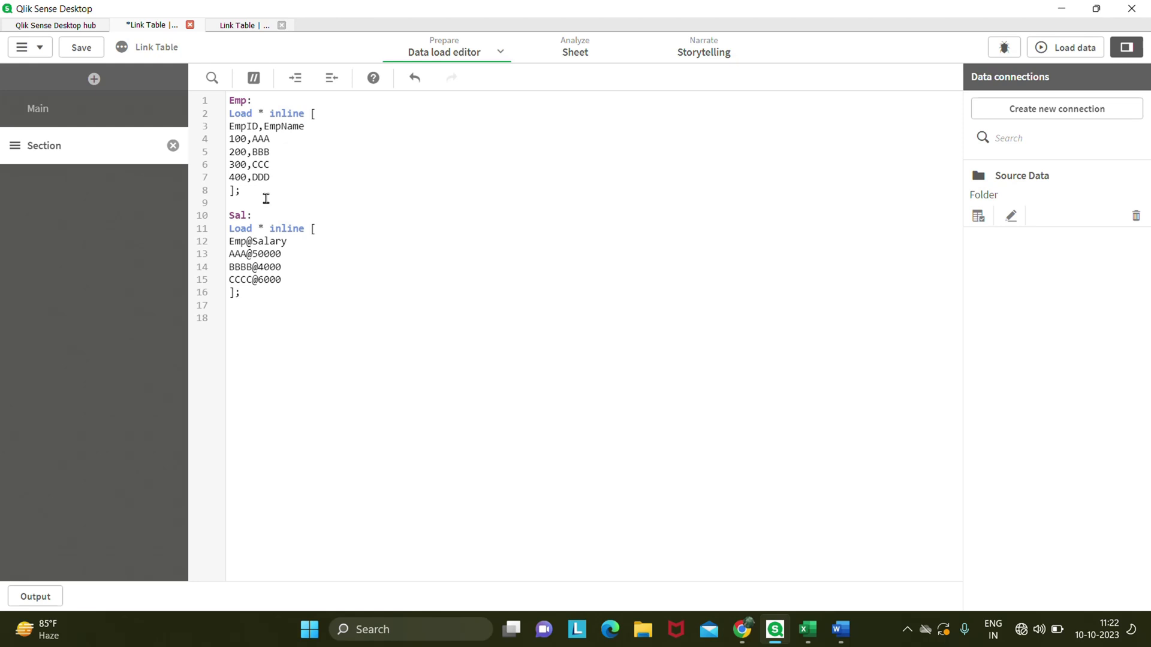
Load the script and preview the Sal table in the data model viewer, placing it beside the Emp table
click(1073, 51)
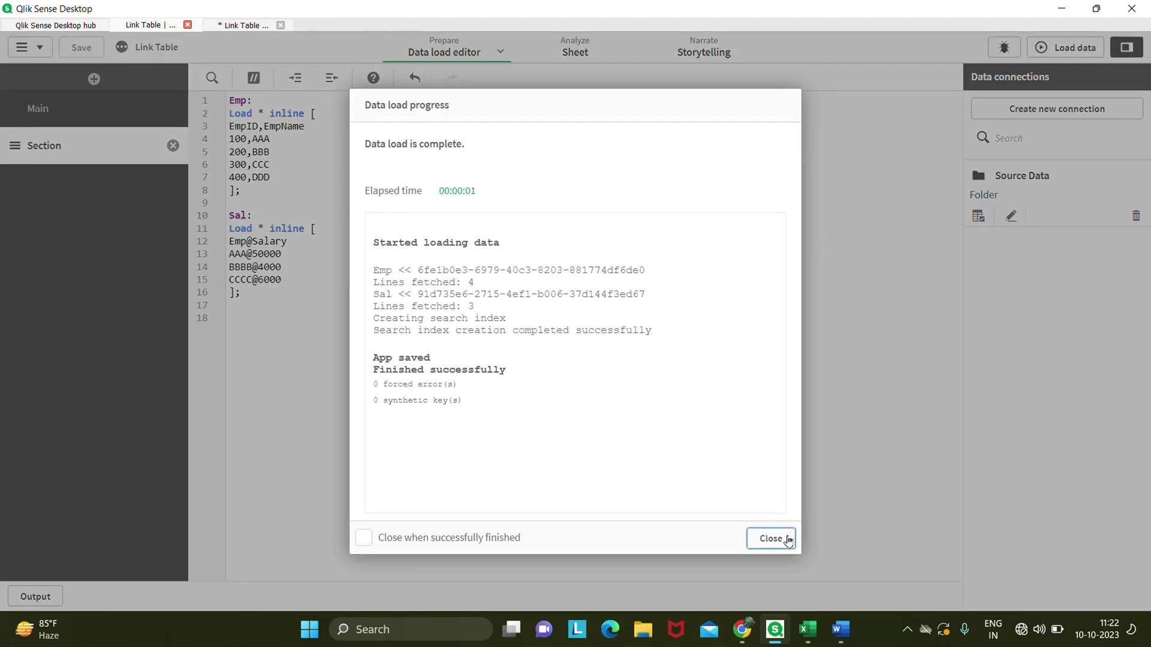
click(770, 538)
click(242, 25)
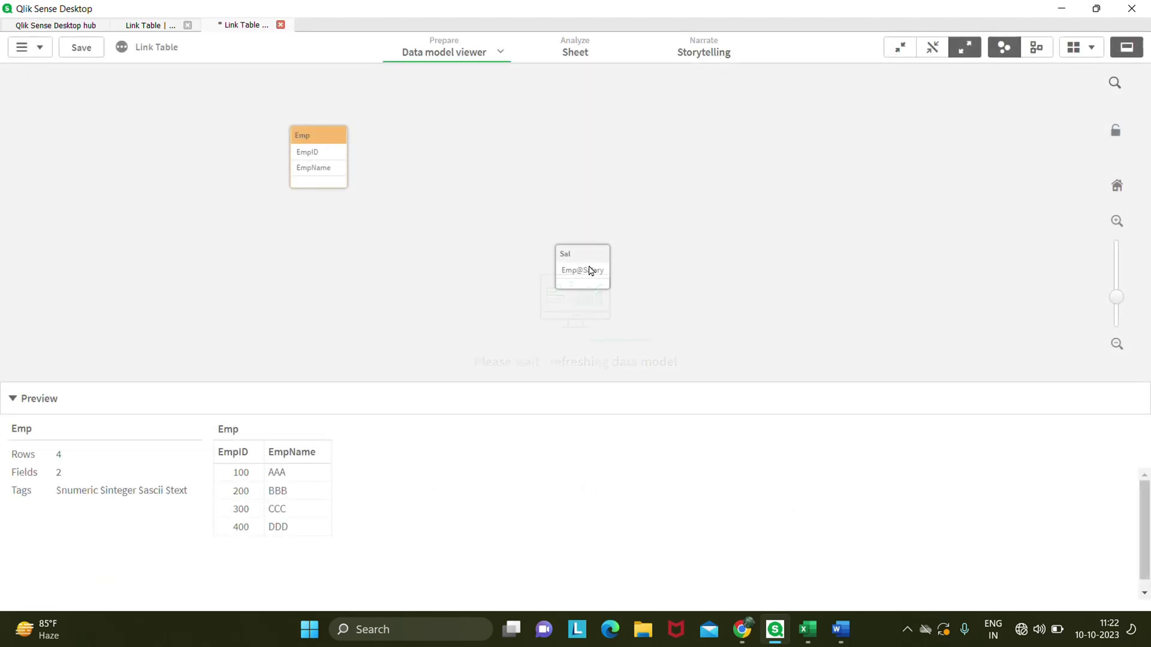
drag(588, 268, 585, 120)
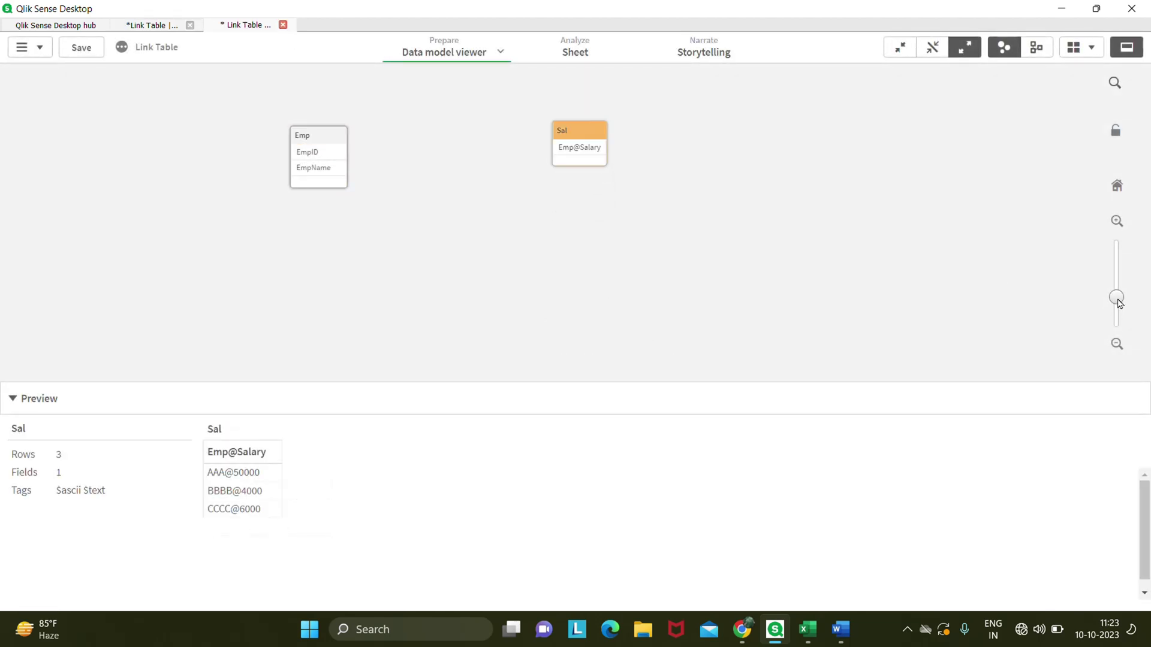
Enlarge the data model and arrange the Emp and Sal tables side by side to compare their fields
drag(1117, 298, 1118, 271)
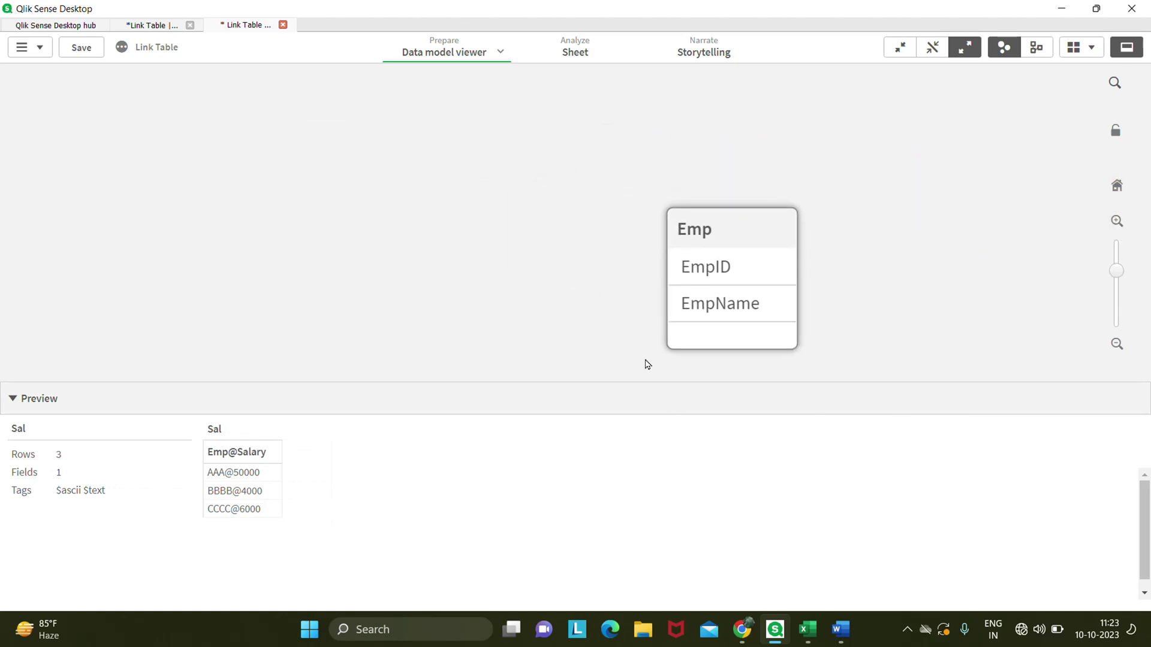
drag(710, 221, 428, 169)
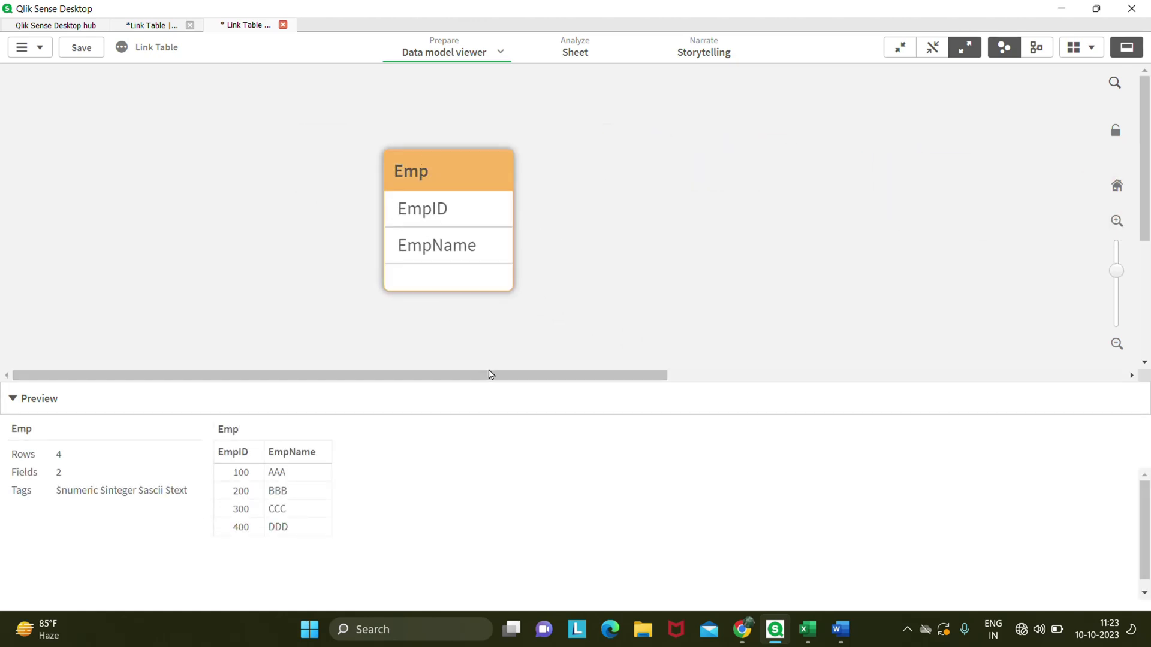
drag(489, 376, 671, 393)
drag(997, 212, 433, 149)
drag(467, 380, 387, 379)
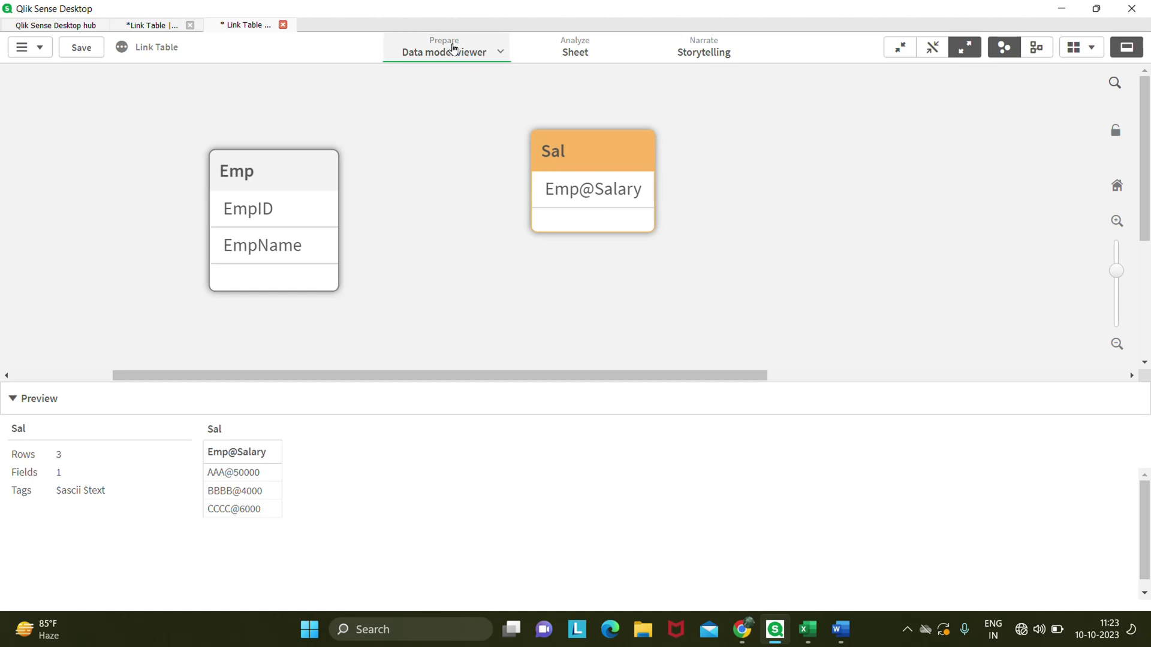
Add the format specifier (delimiter is @) after the closing bracket of the Sal inline load in the data load editor
mouse_move(454, 48)
click(424, 110)
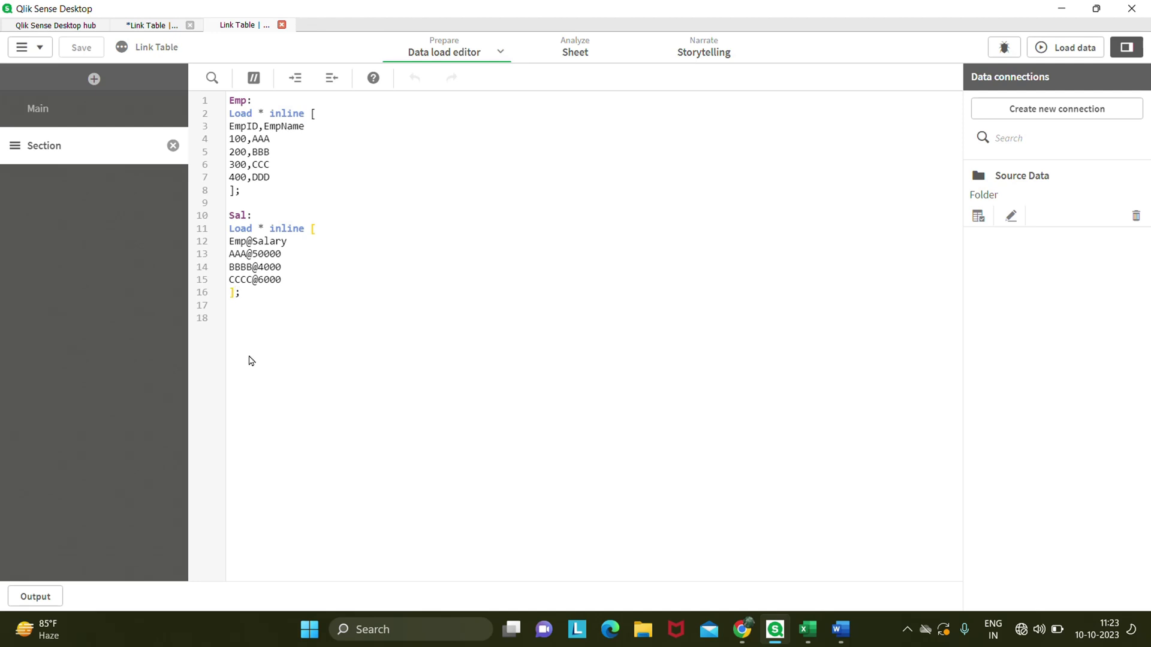
text((del)
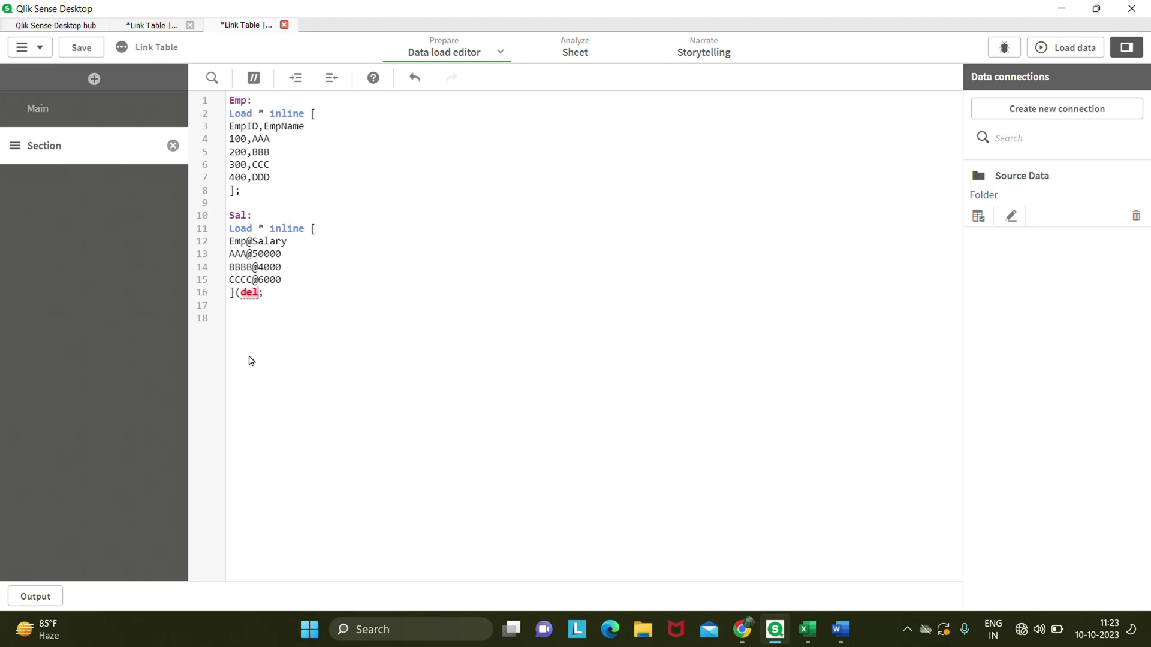
text(i)
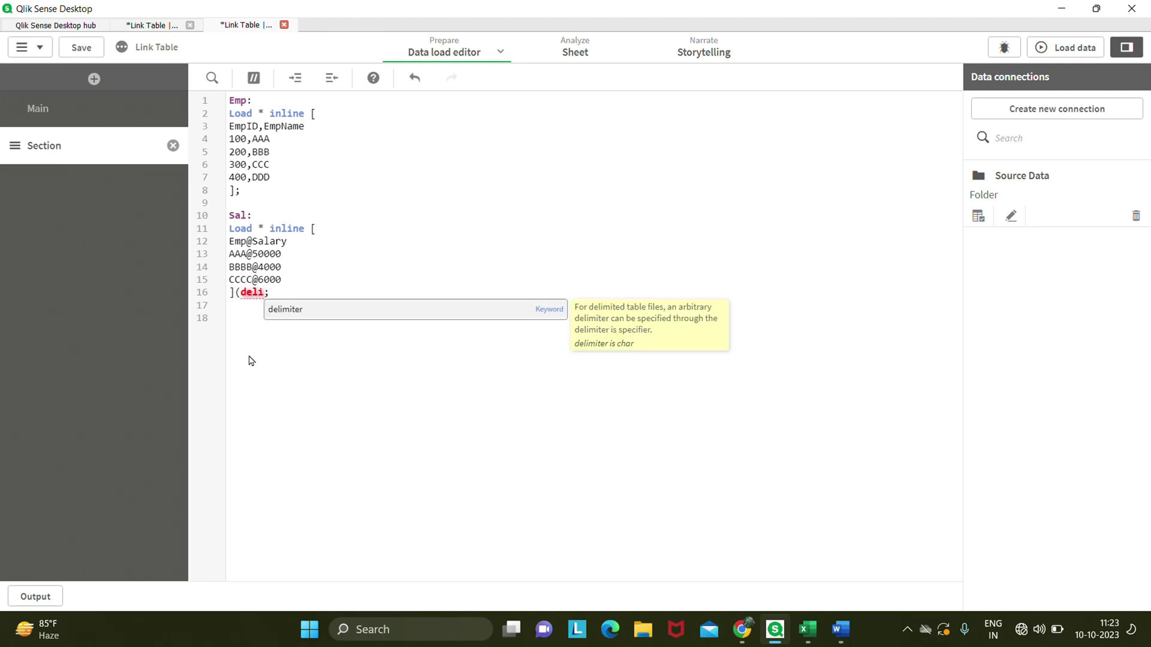
click(303, 310)
text(is )
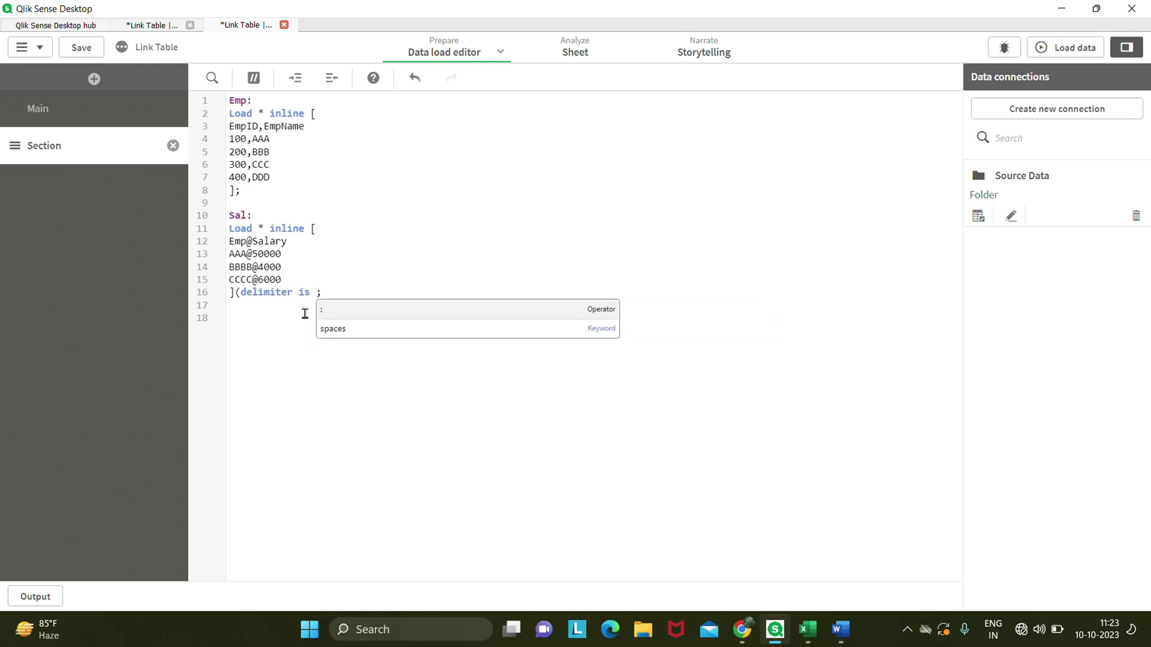
text(@)
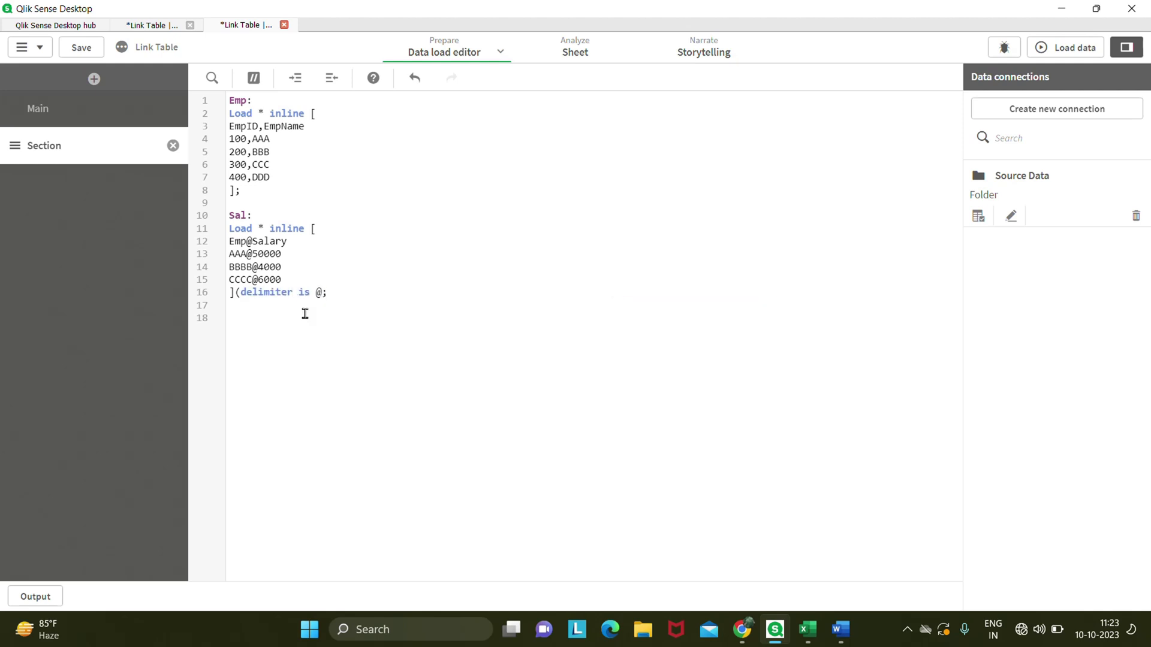
Load the script with the @ delimiter and close the extra data load editor tab
click(1076, 47)
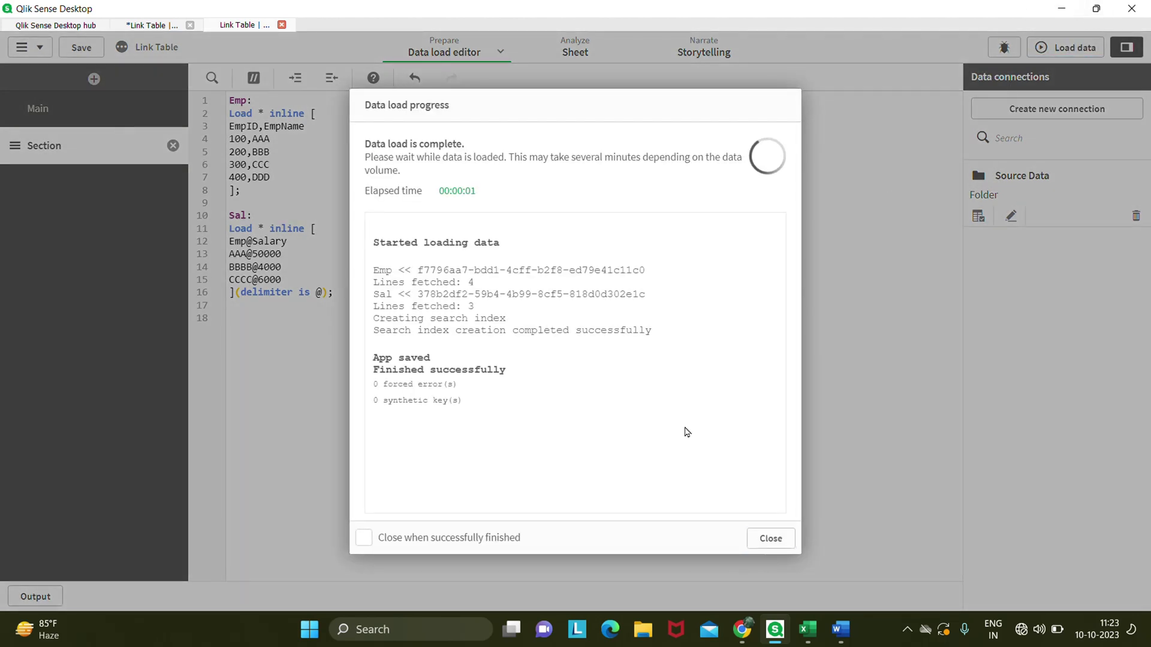
click(771, 539)
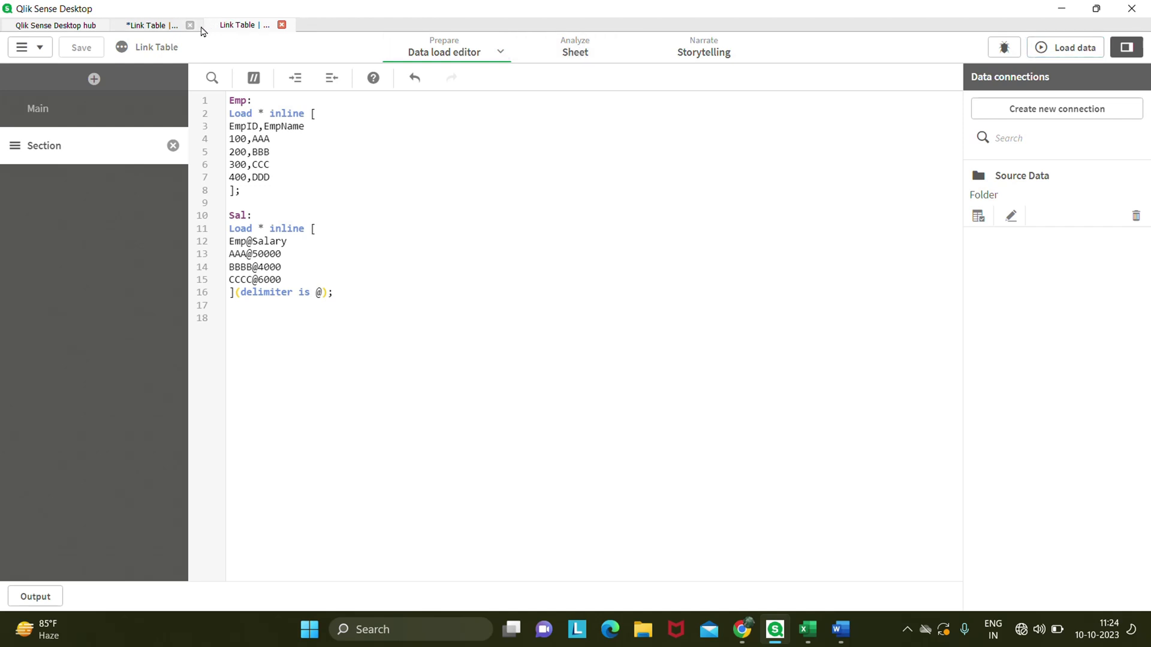
click(281, 26)
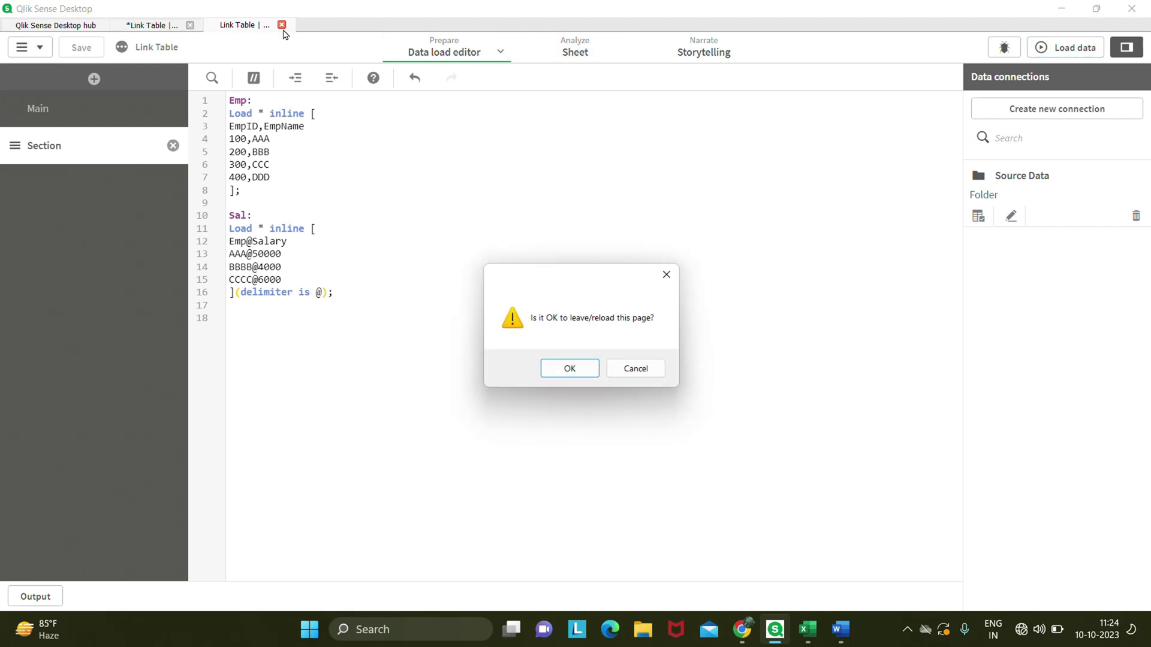
click(567, 370)
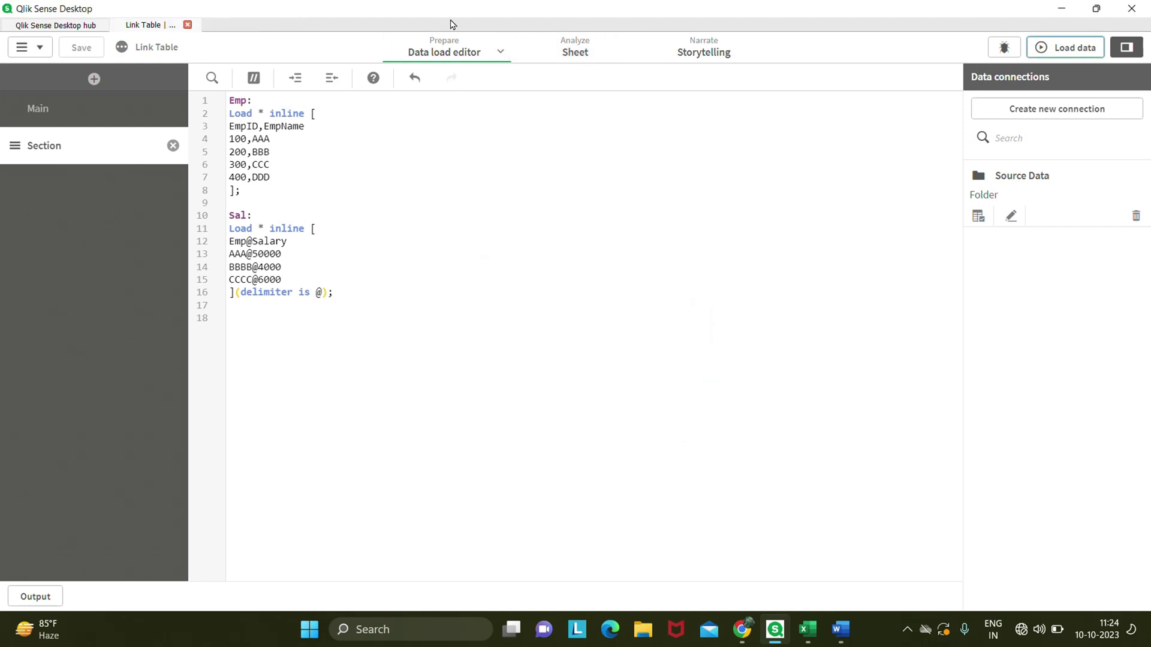
Preview the Sal table in the data model viewer and enlarge its box to show all its fields
click(446, 56)
click(465, 139)
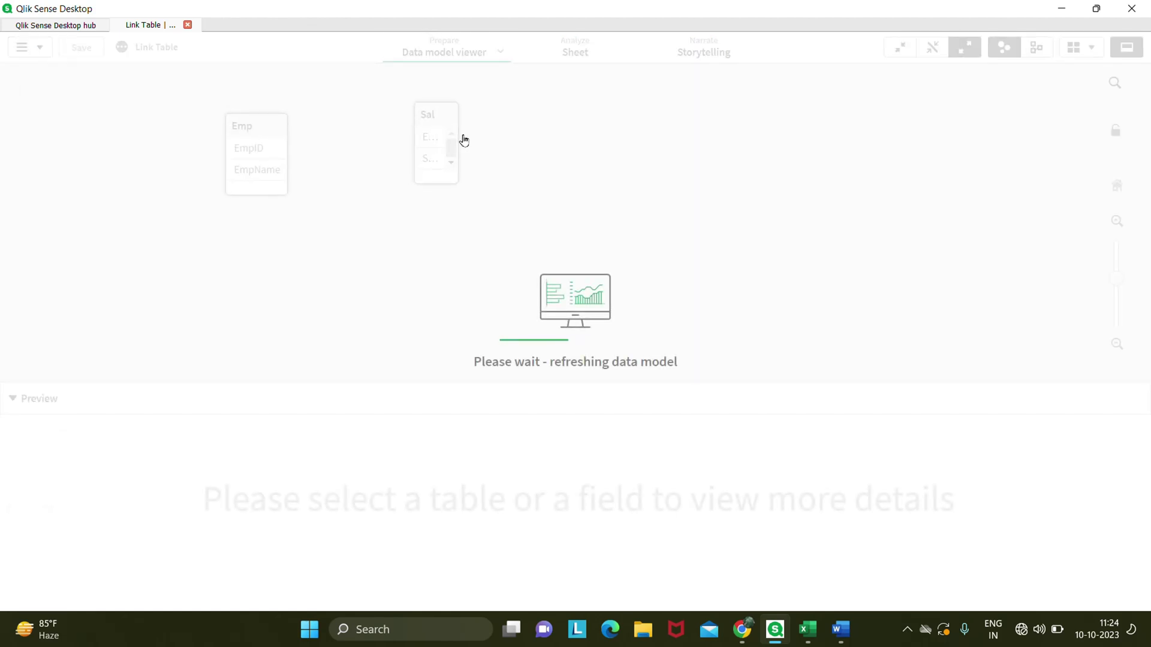
click(458, 135)
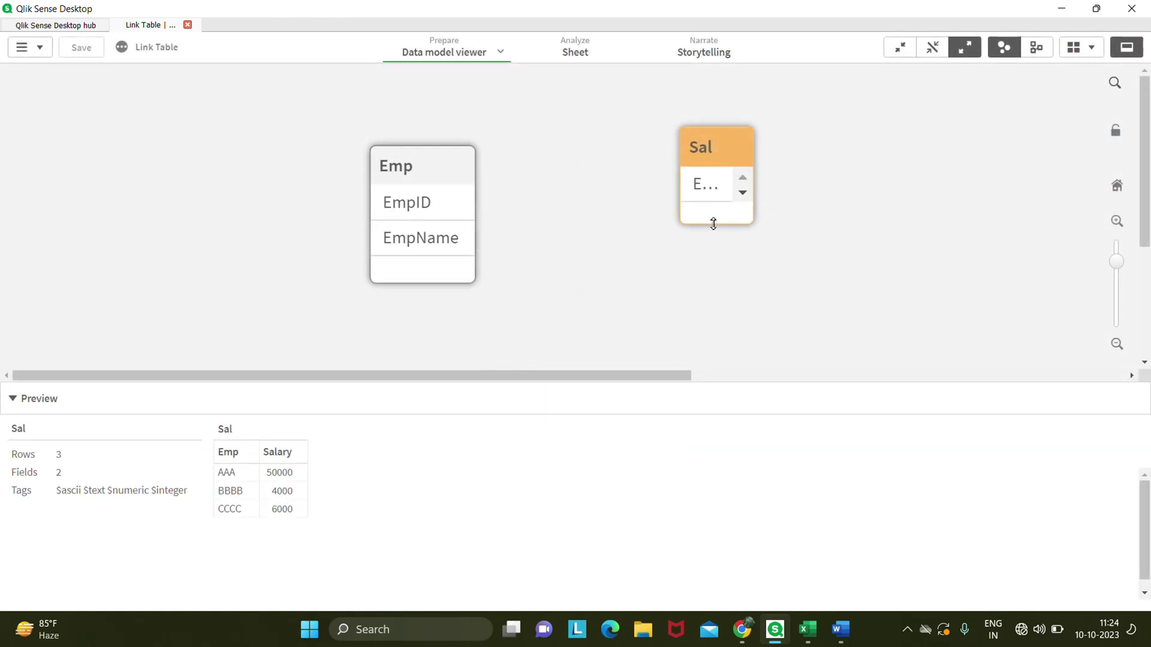
drag(714, 223, 725, 298)
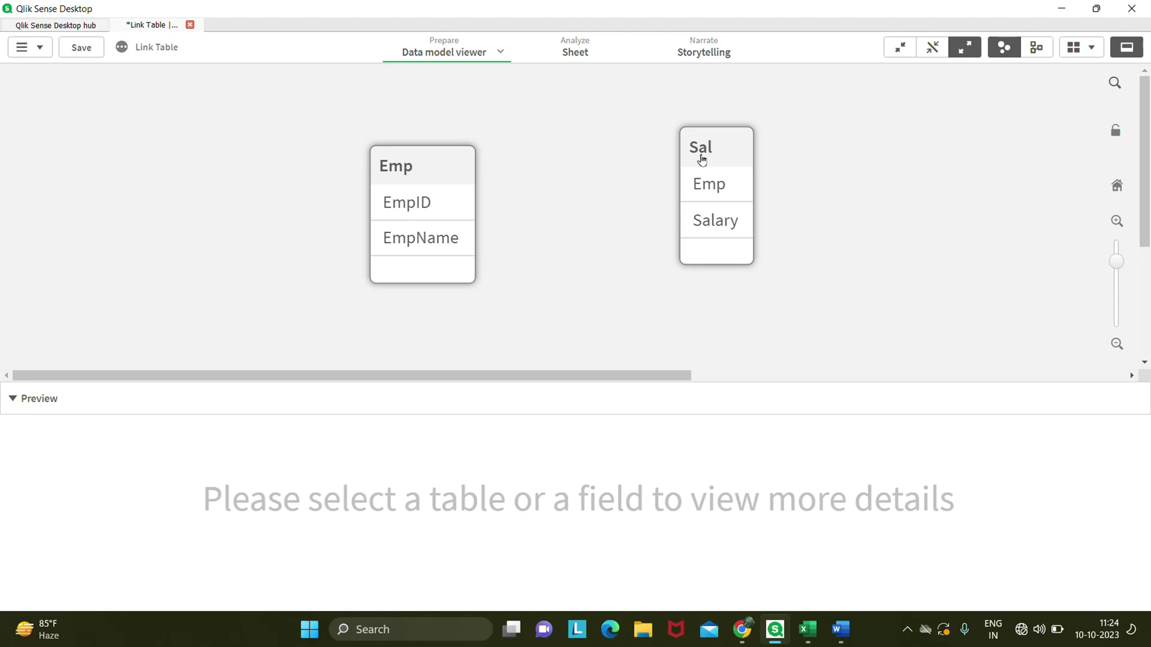
click(699, 157)
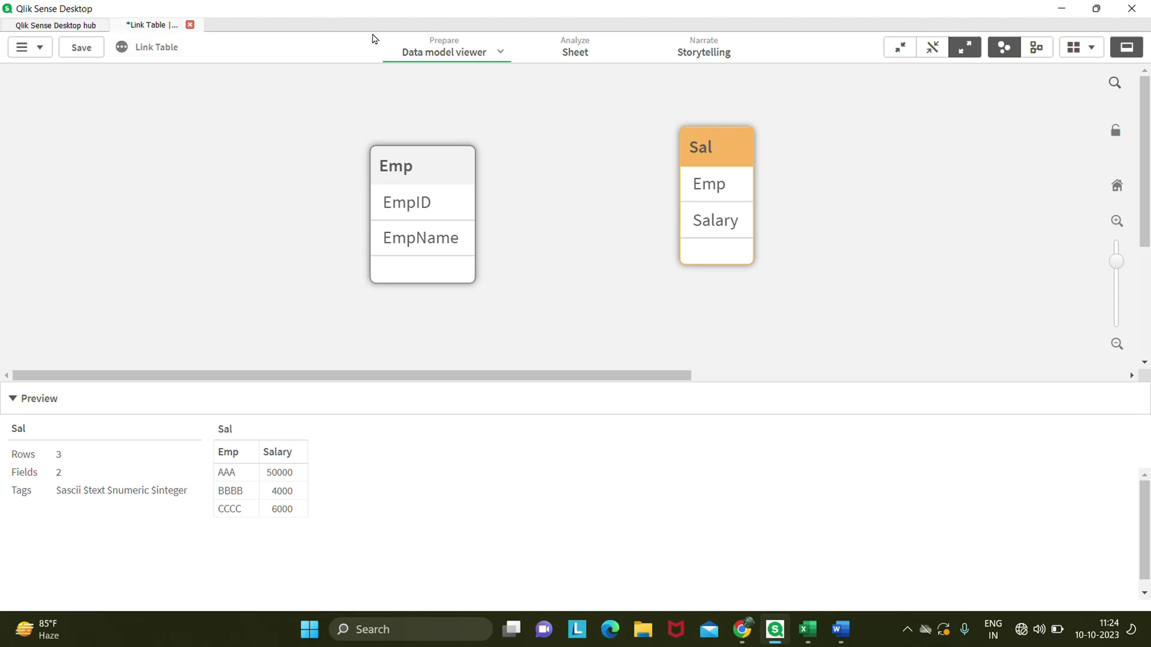
Open the data load editor in a separate tab and compare the Sal script with its table in the data model
click(500, 51)
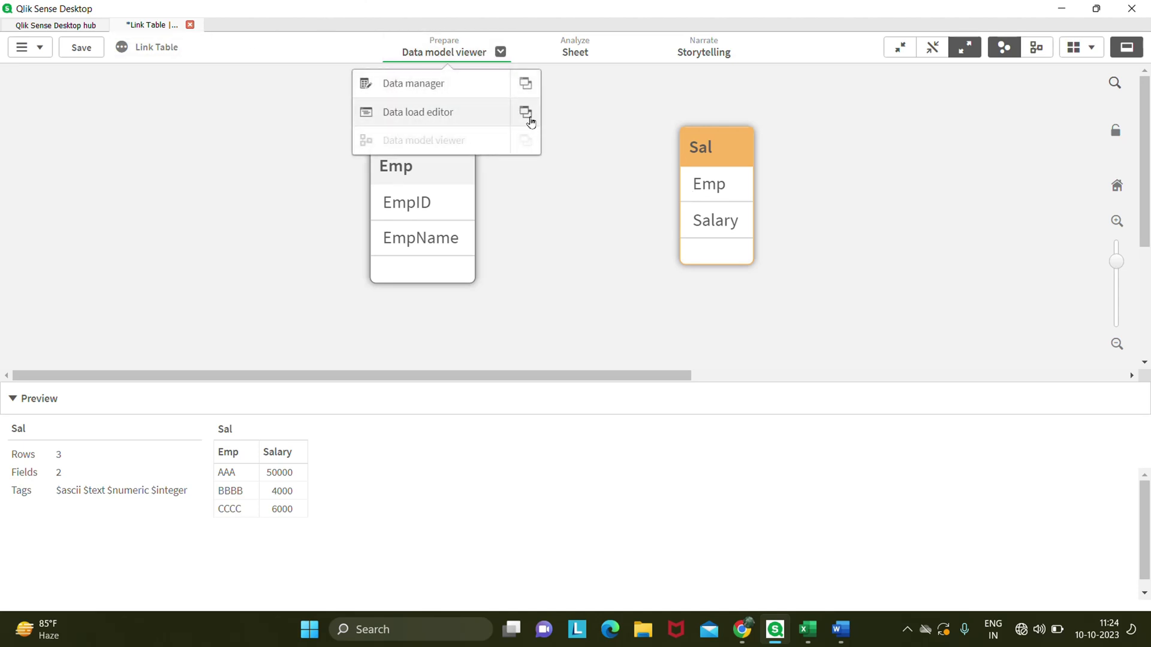
click(525, 114)
click(137, 27)
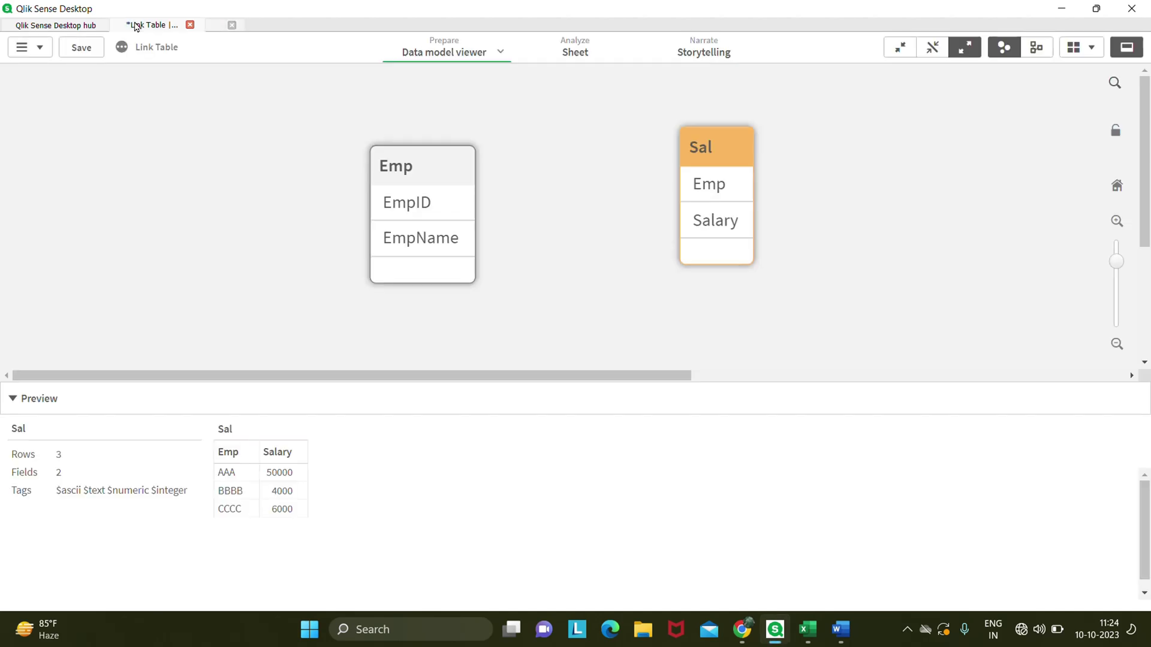
click(228, 25)
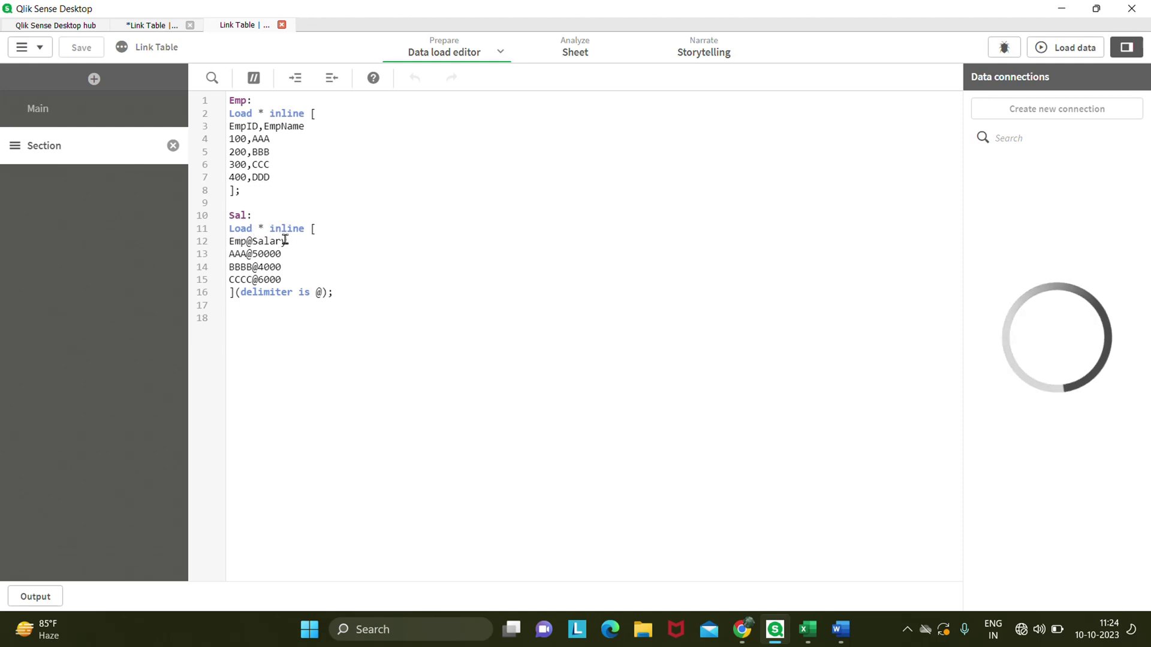
click(152, 26)
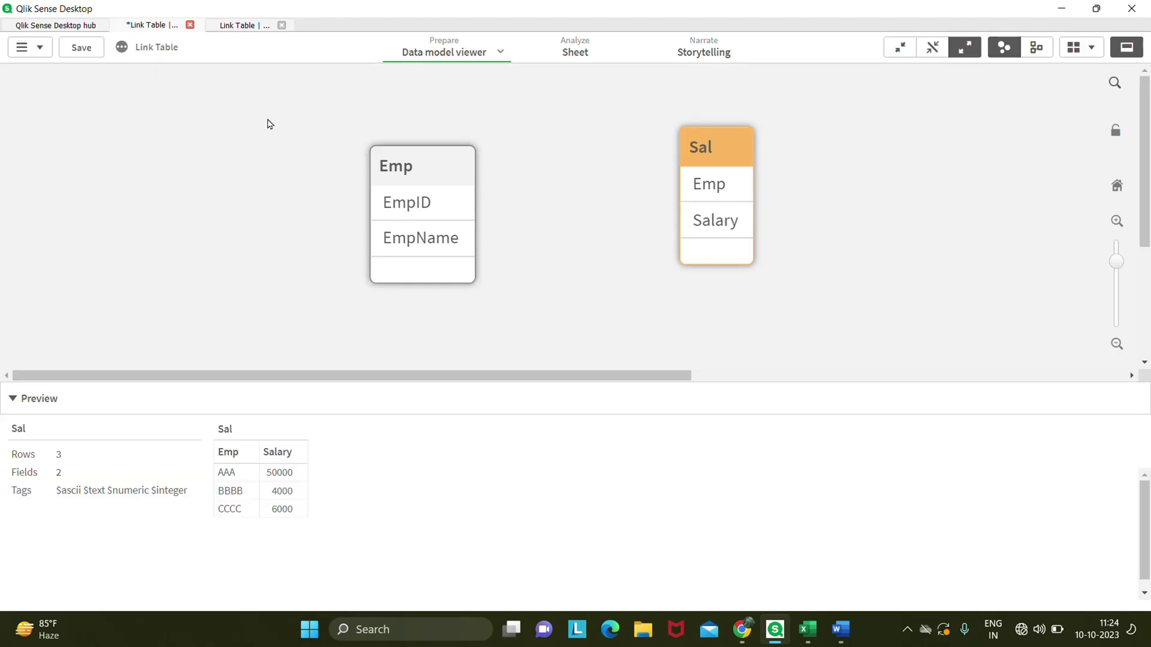
Delete the whole Sal inline load, including its delimiter specifier, from the script
click(238, 25)
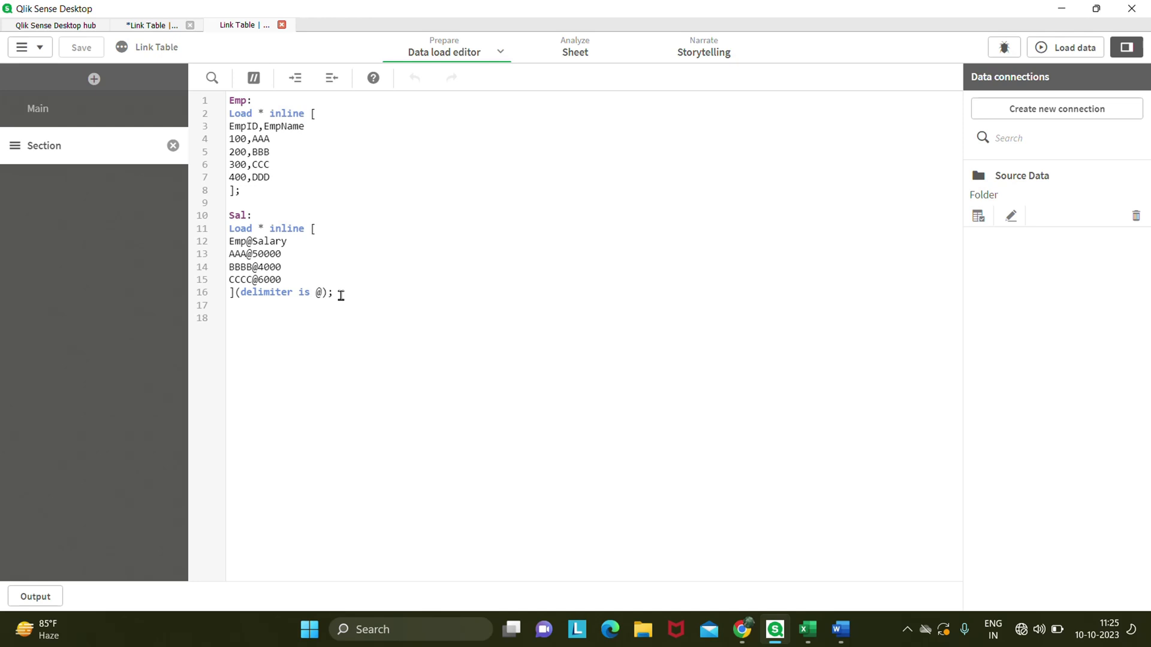
drag(334, 294, 228, 218)
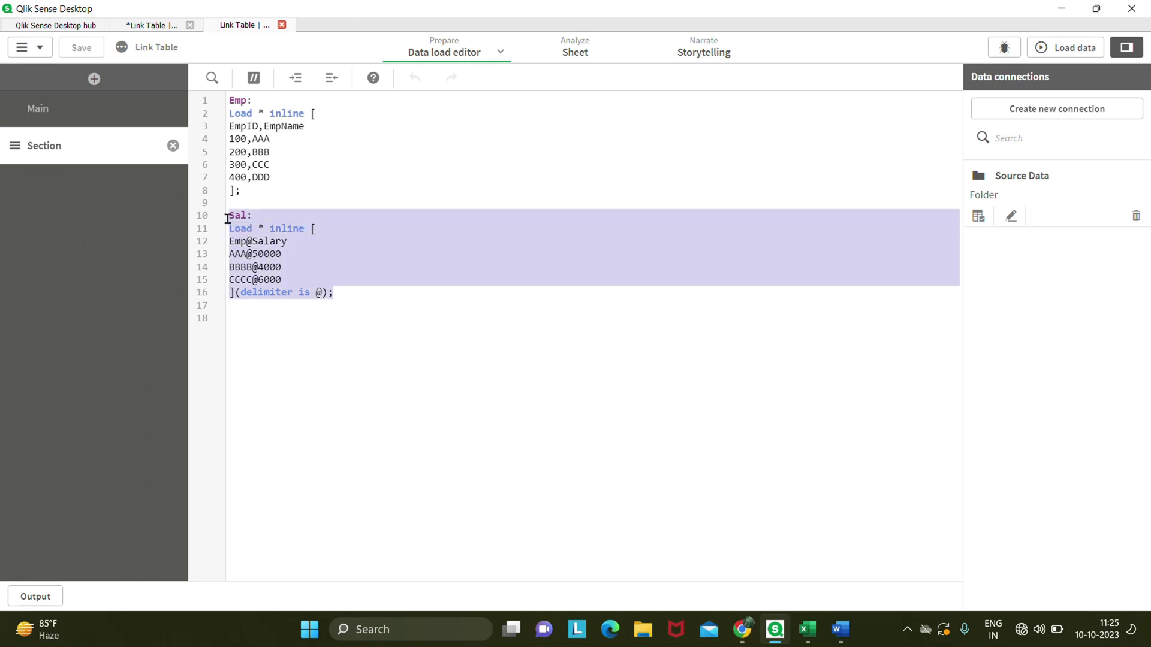
key(Delete)
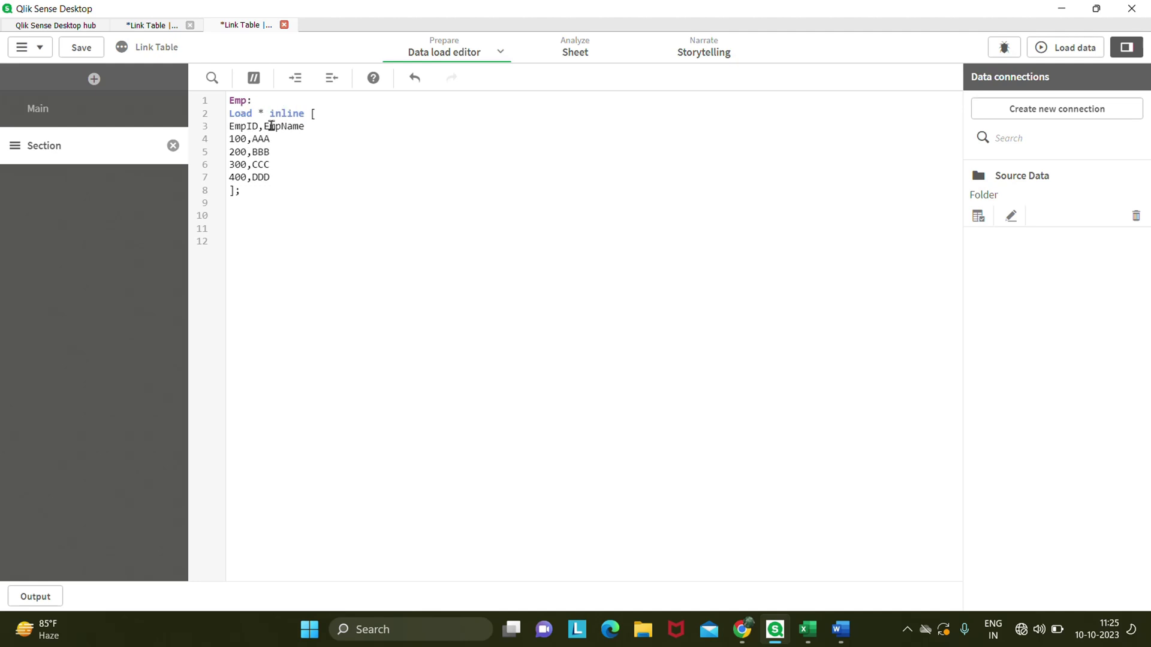
Replace the asterisk in the Emp load statement with the single field EmpID
click(265, 113)
key(BackSpace)
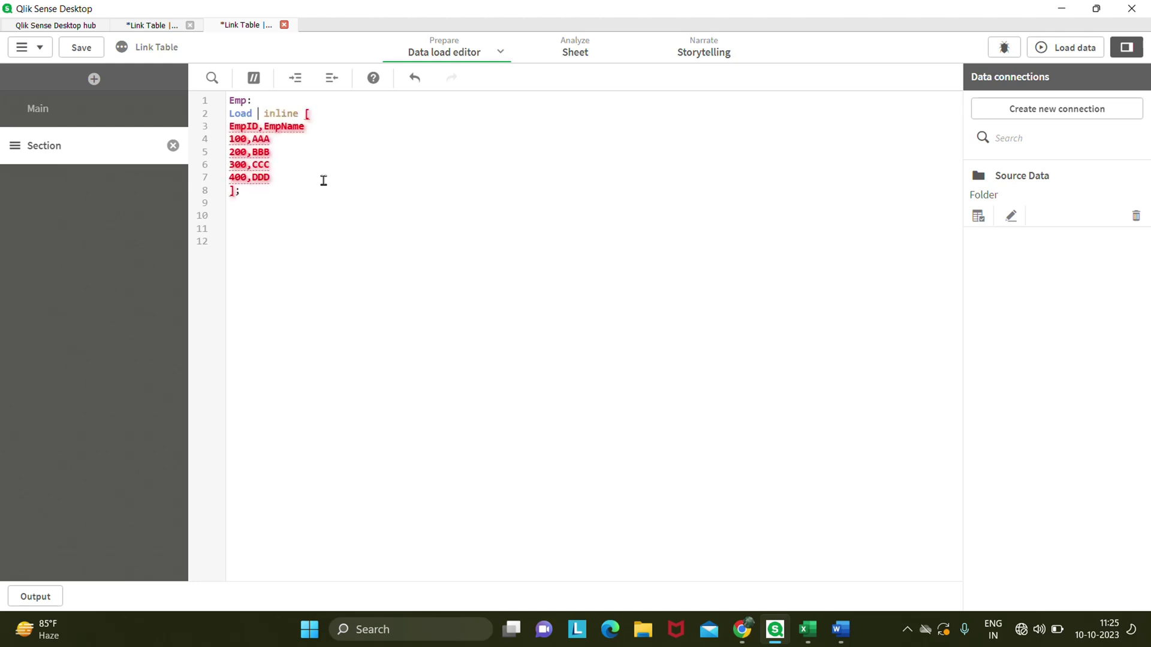
text(Emp)
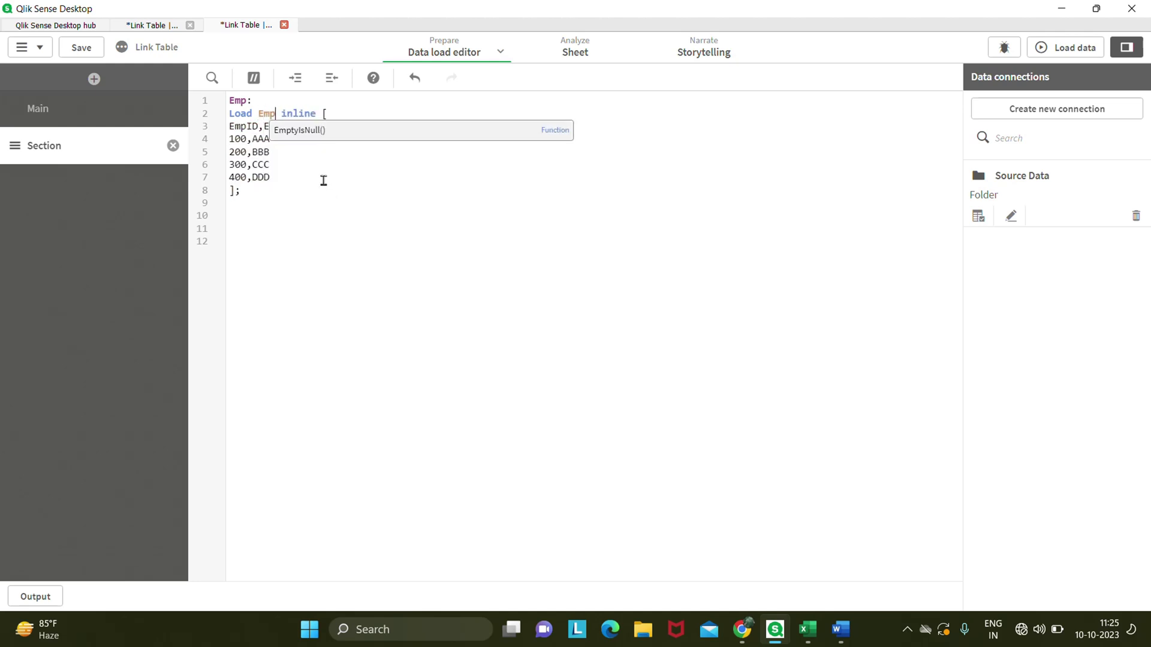
text(ID)
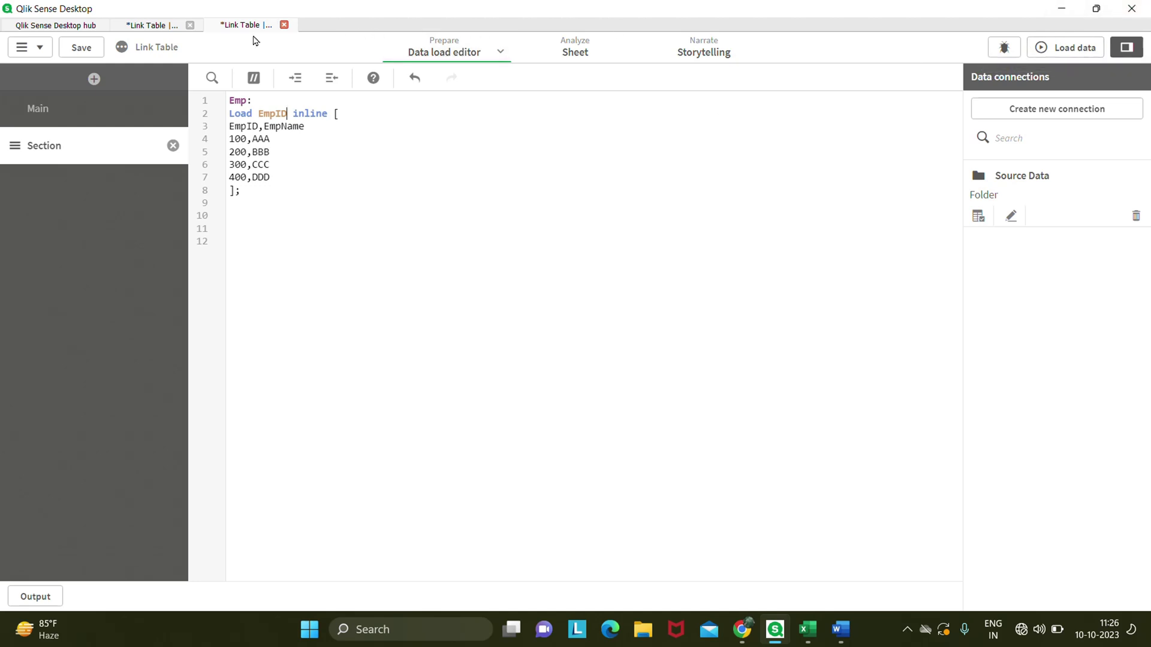
Load the data with only EmpID selected and preview the Emp table in the data model viewer
click(143, 26)
click(233, 26)
click(1070, 47)
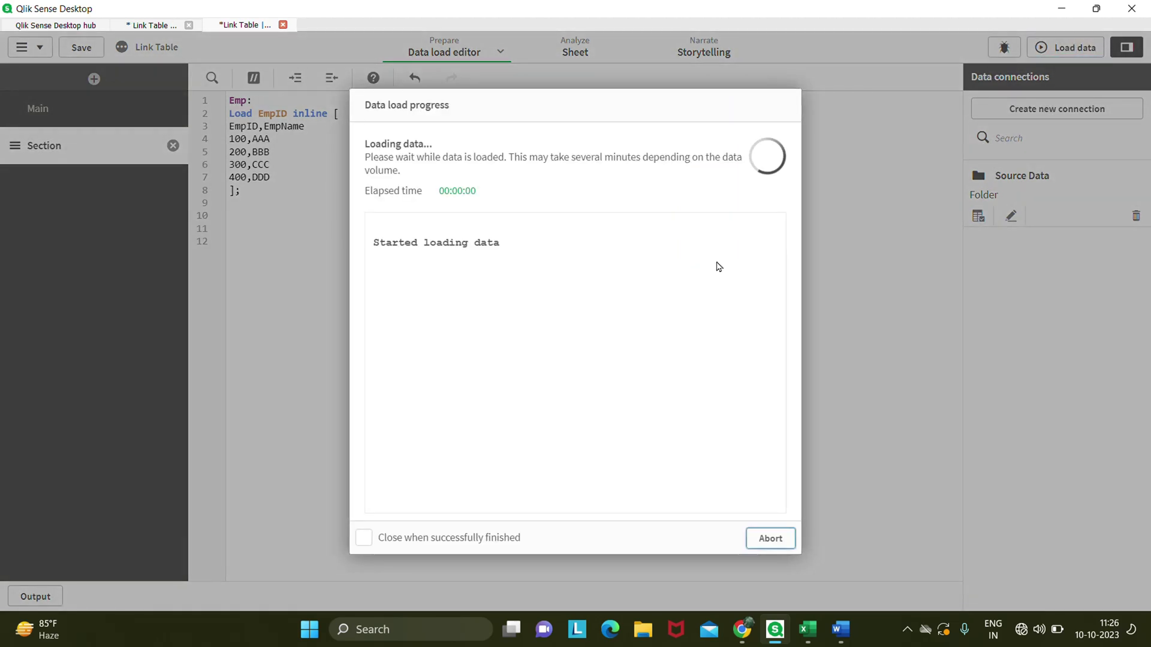
click(769, 539)
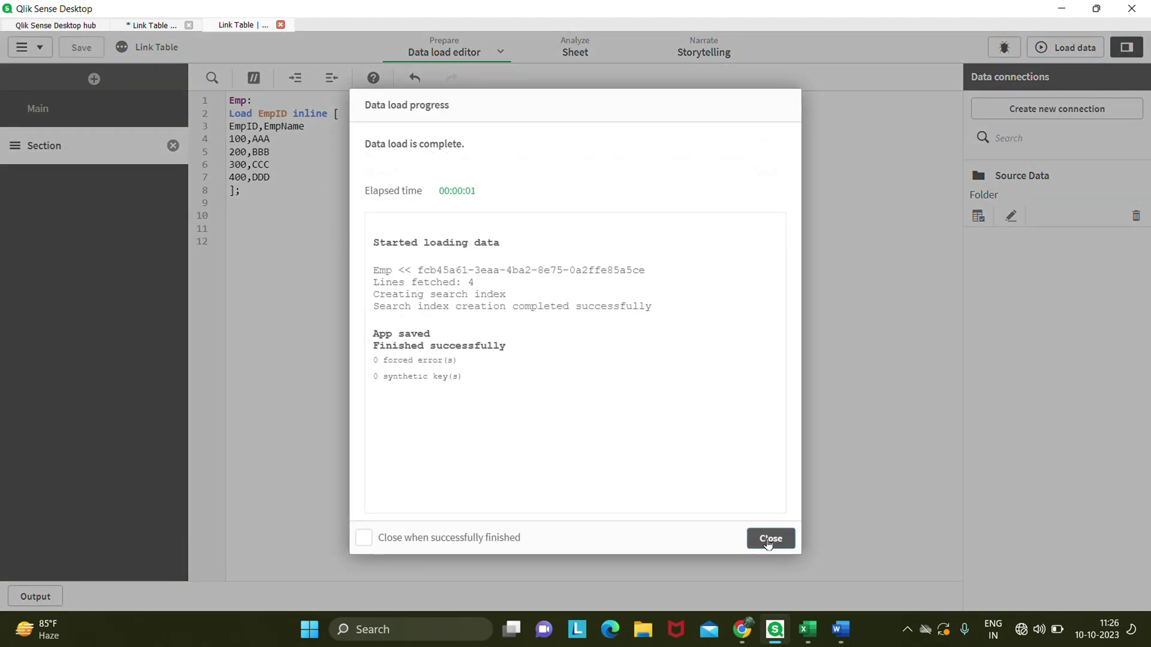
click(160, 25)
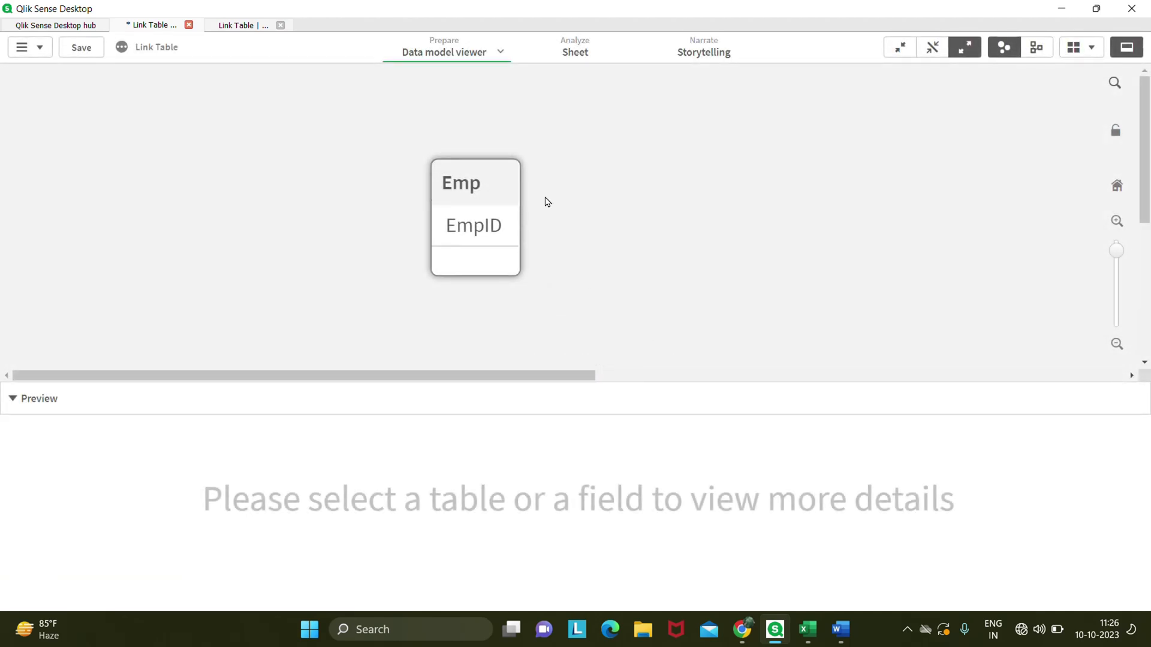
click(490, 183)
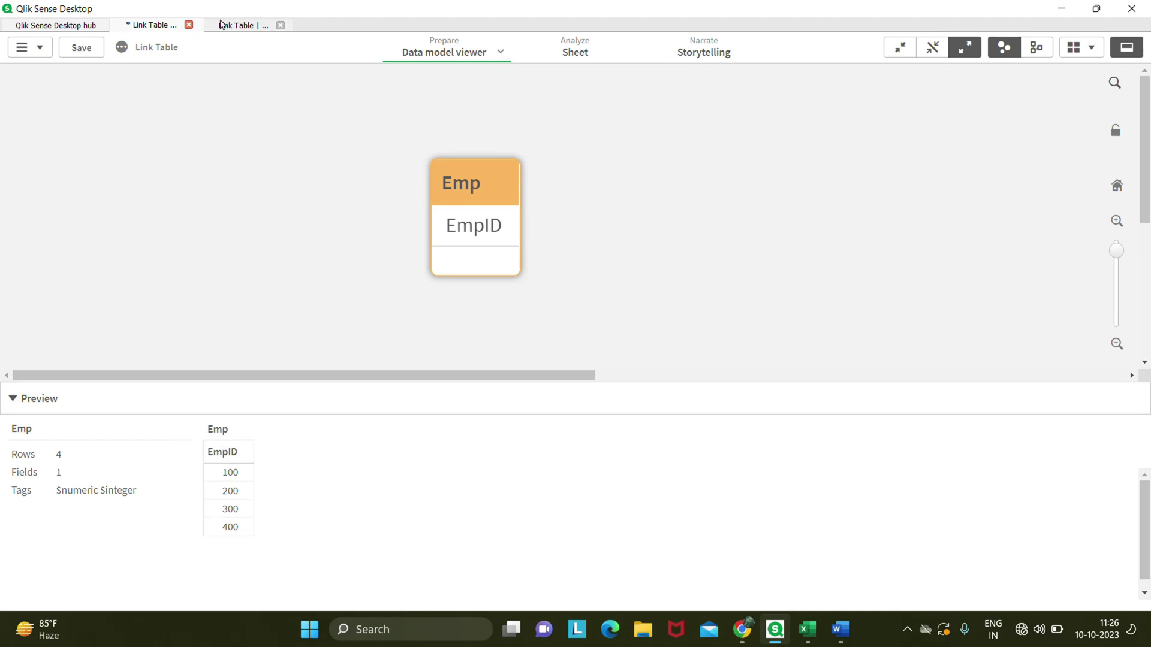
Replace EmpID in the Emp load statement with an asterisk to load all fields
click(222, 25)
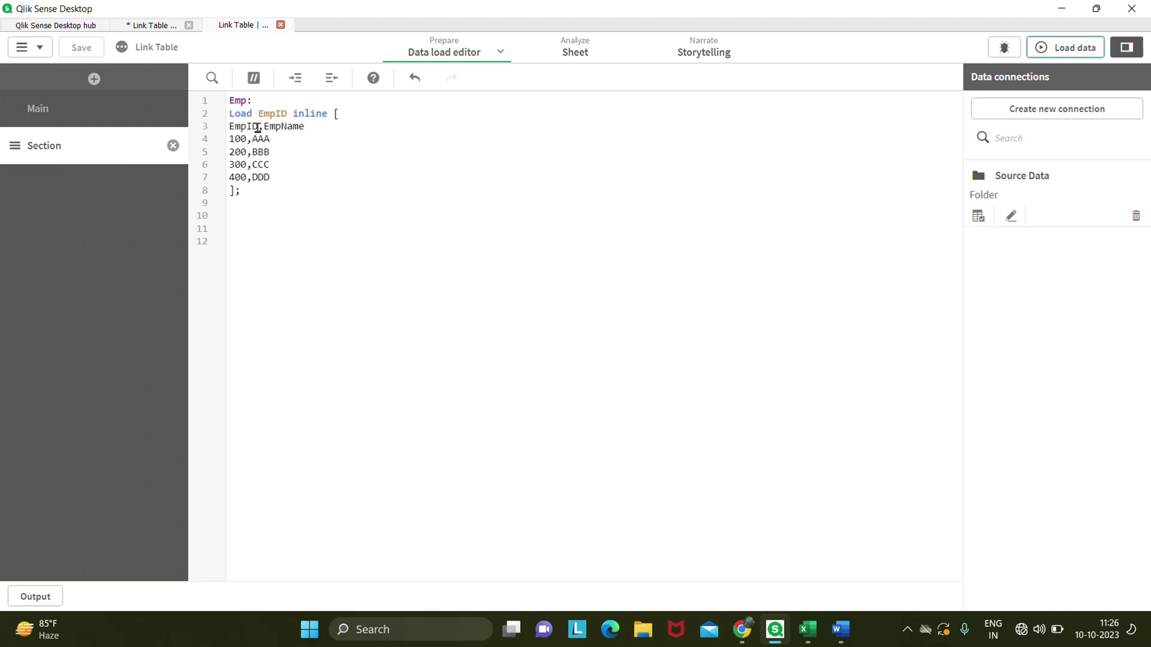
click(292, 114)
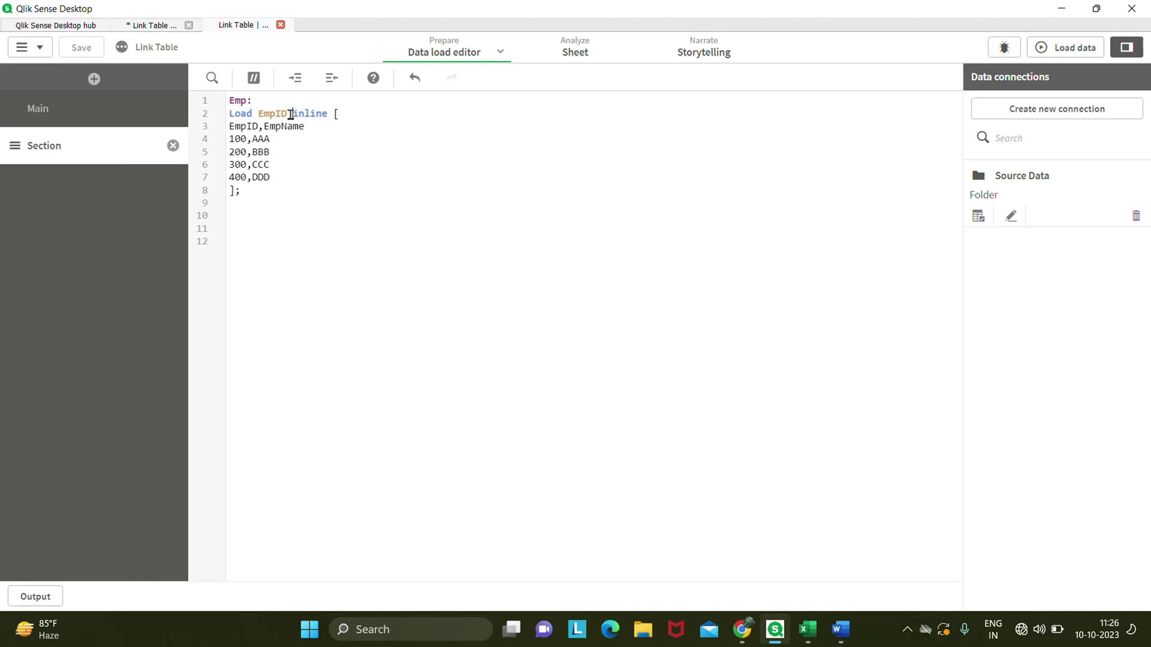
key(BackSpace)
key(BackSpace)
key(BackSpace)
key(BackSpace)
key(BackSpace)
key(BackSpace)
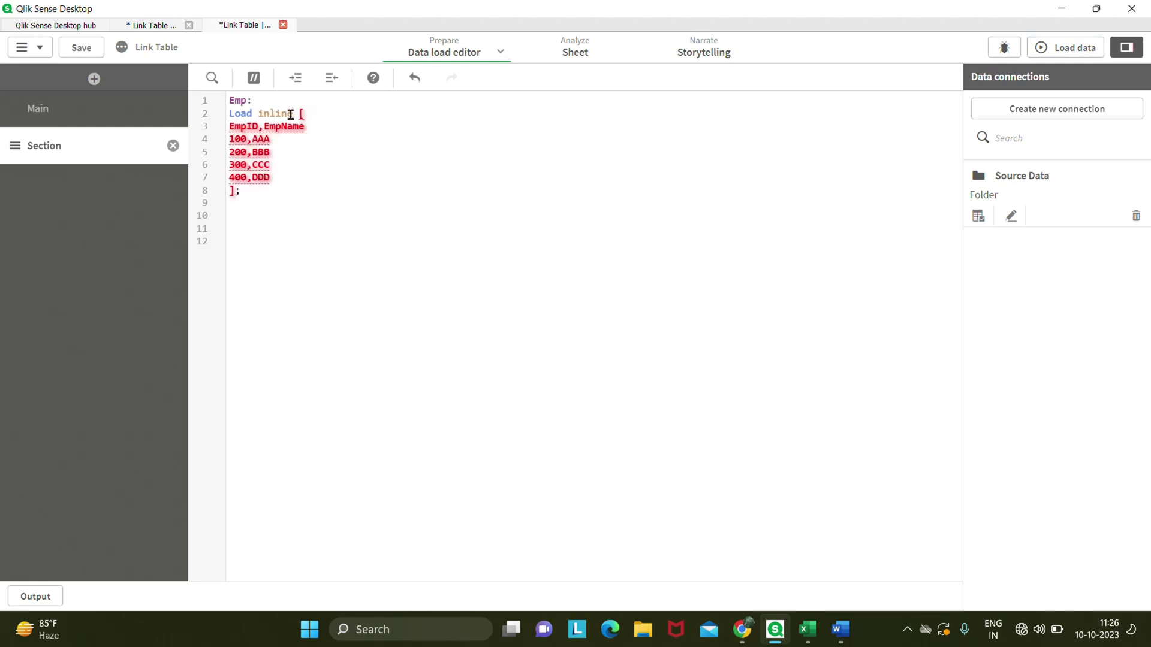
text(*)
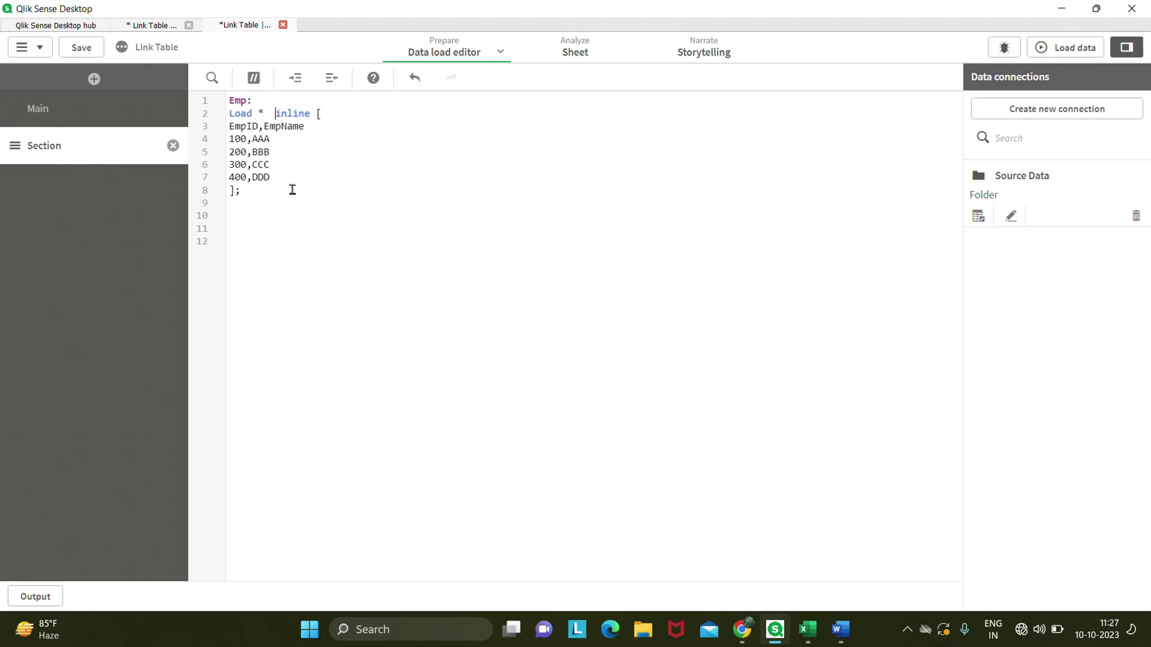
click(909, 632)
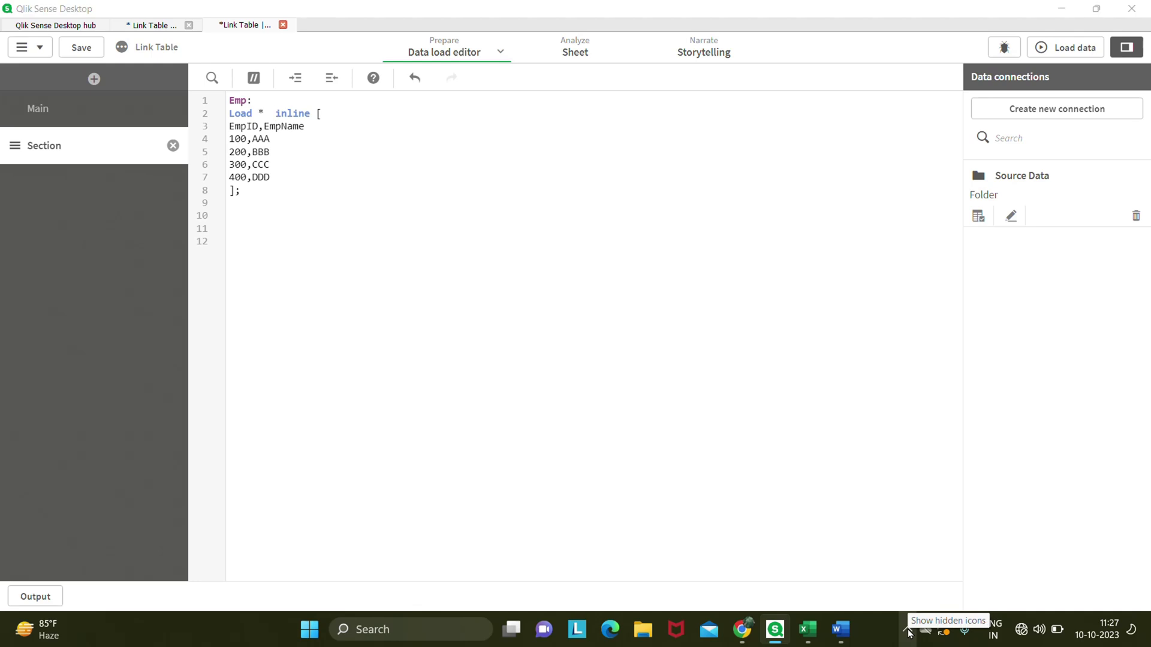
click(912, 556)
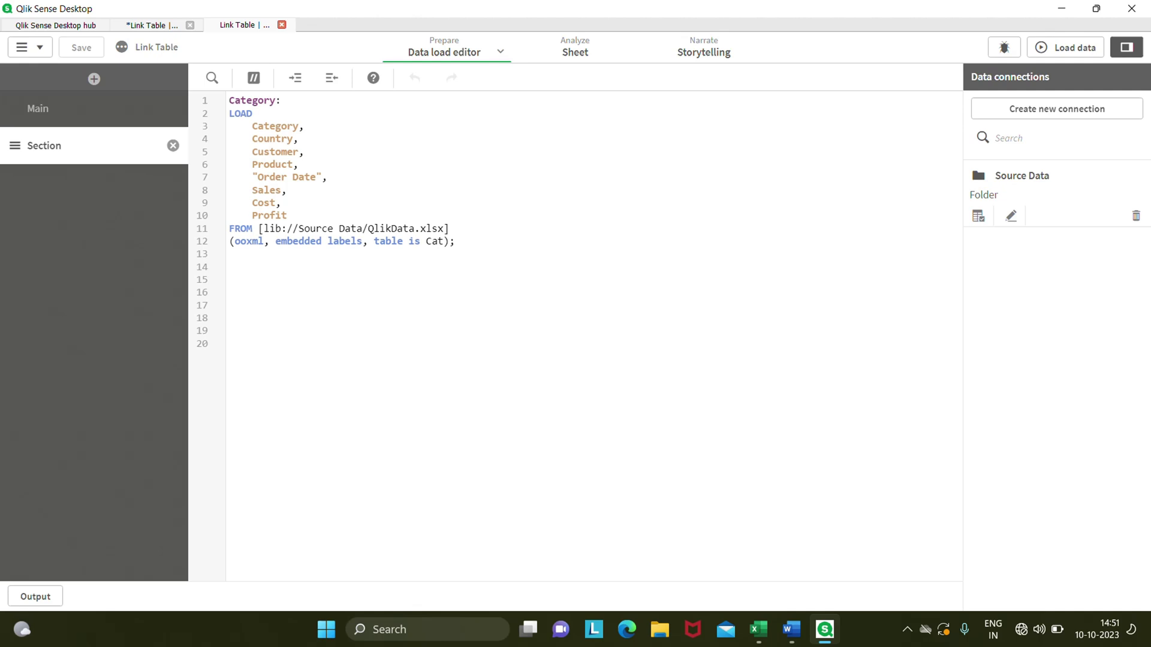
Review the Category load script and open the app's sheet outside edit mode
drag(462, 240, 232, 97)
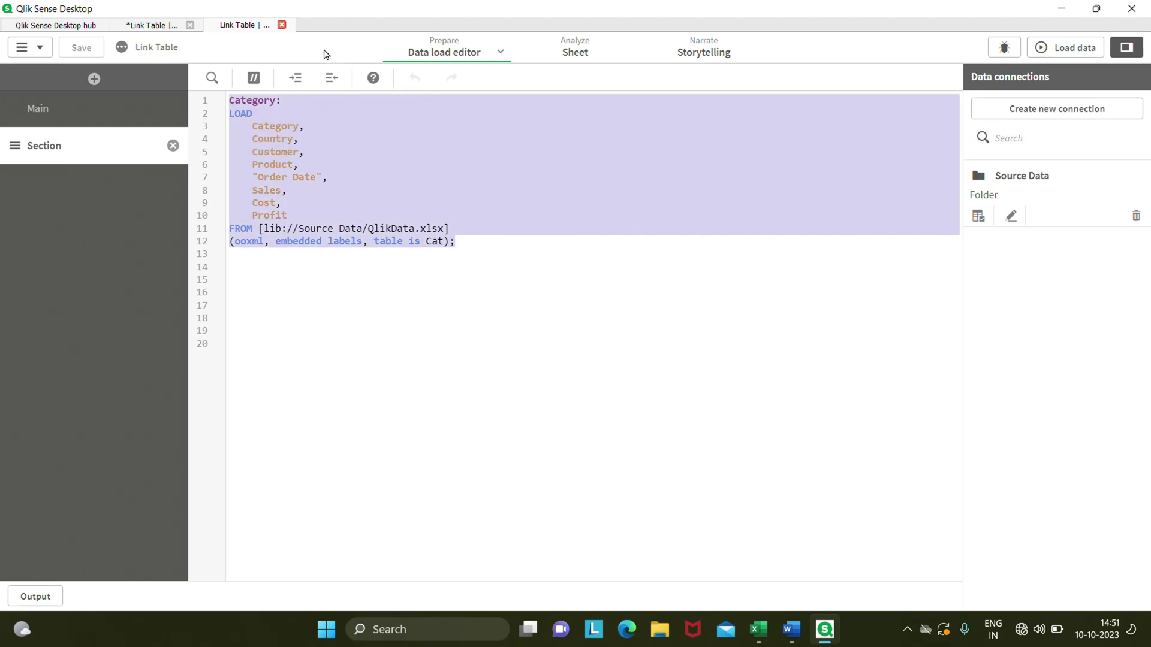
click(590, 50)
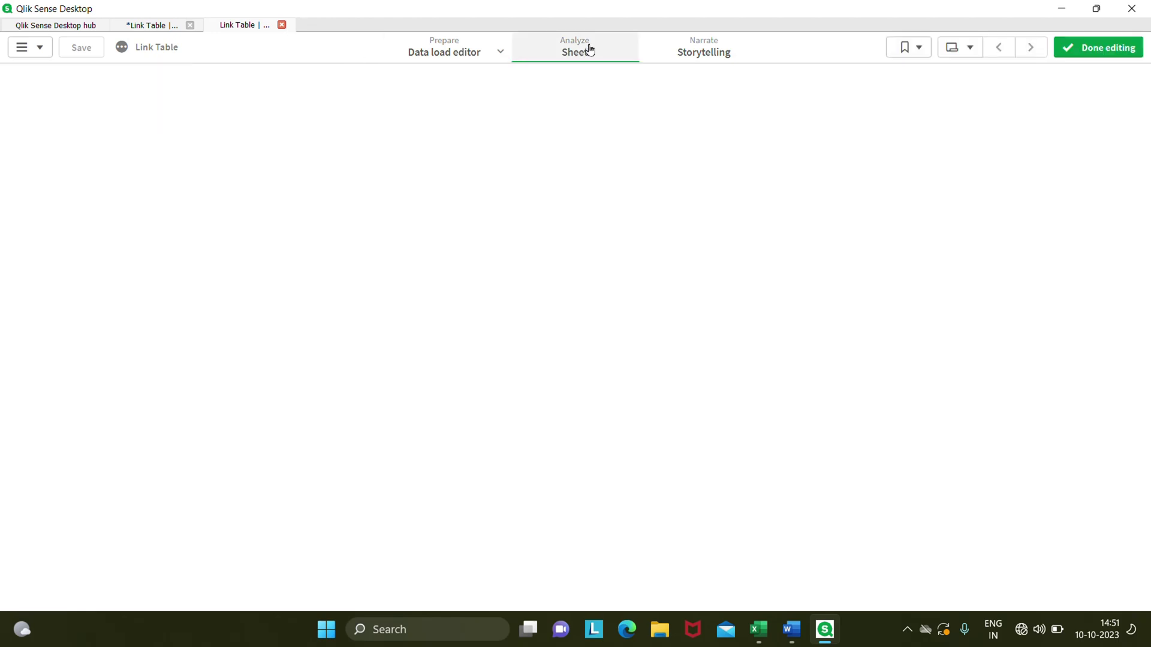
click(1096, 48)
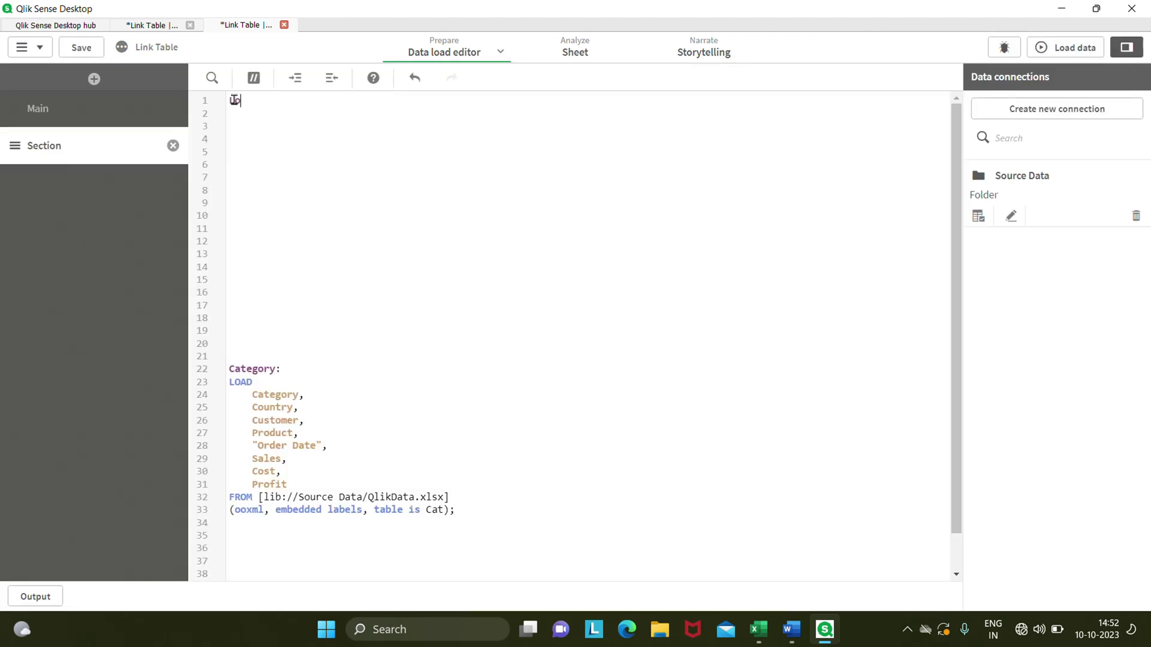
Write an empty "Load * inline [];" statement above the Category table and add blank lines between its brackets
click(234, 100)
text(Load)
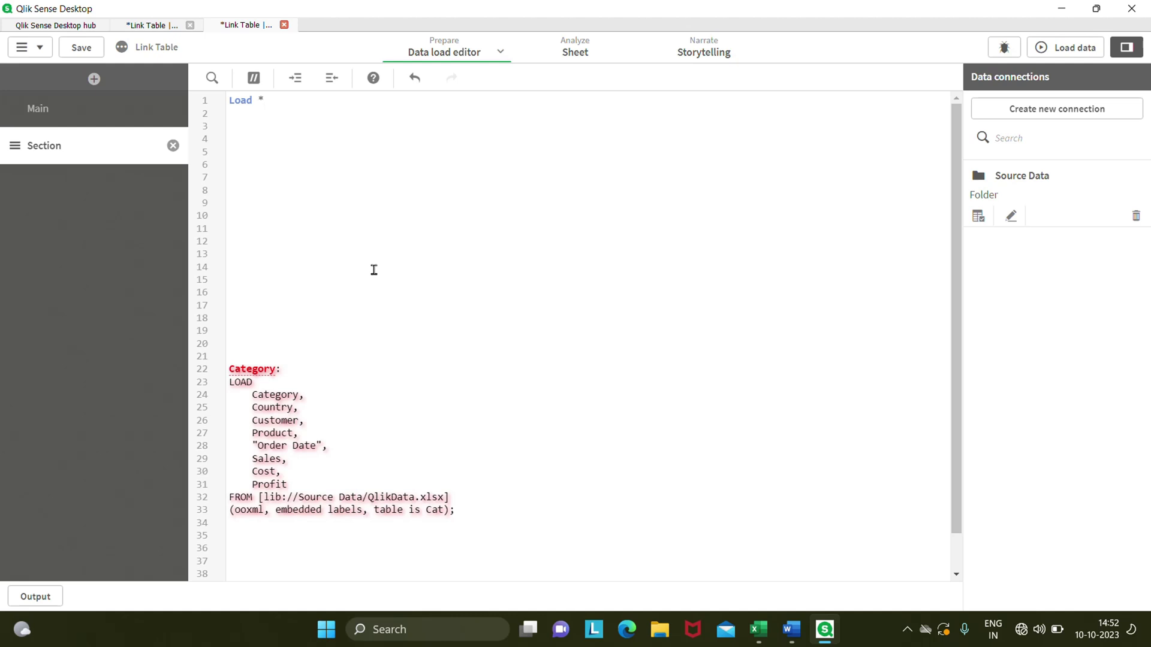
text( * inli)
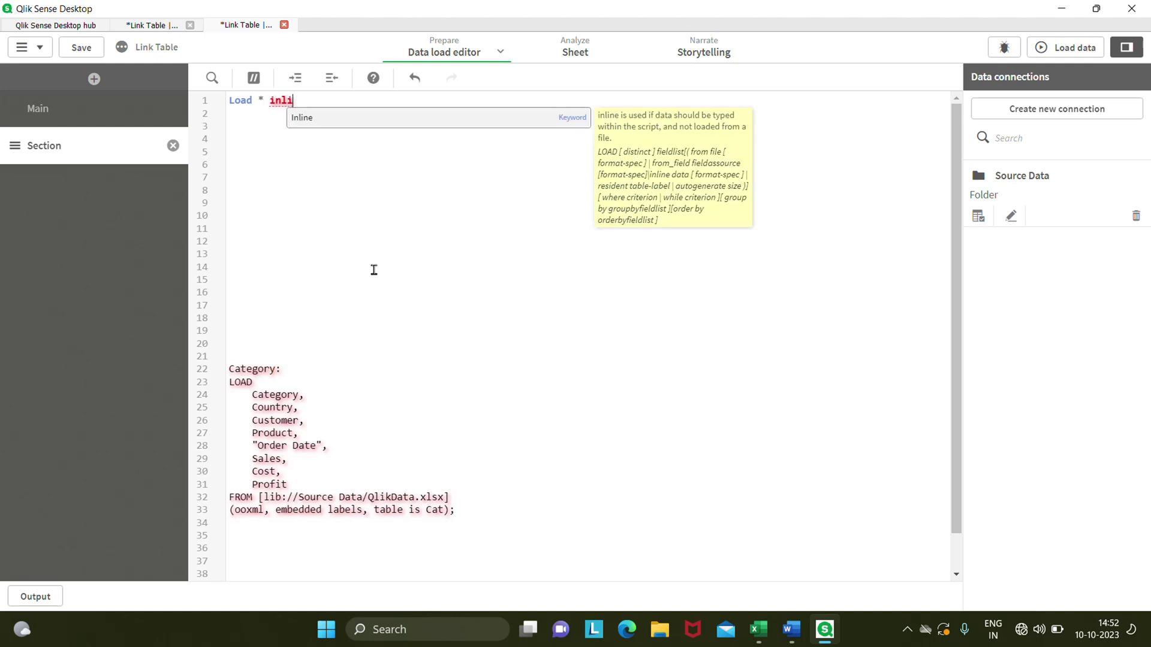
text(ne)
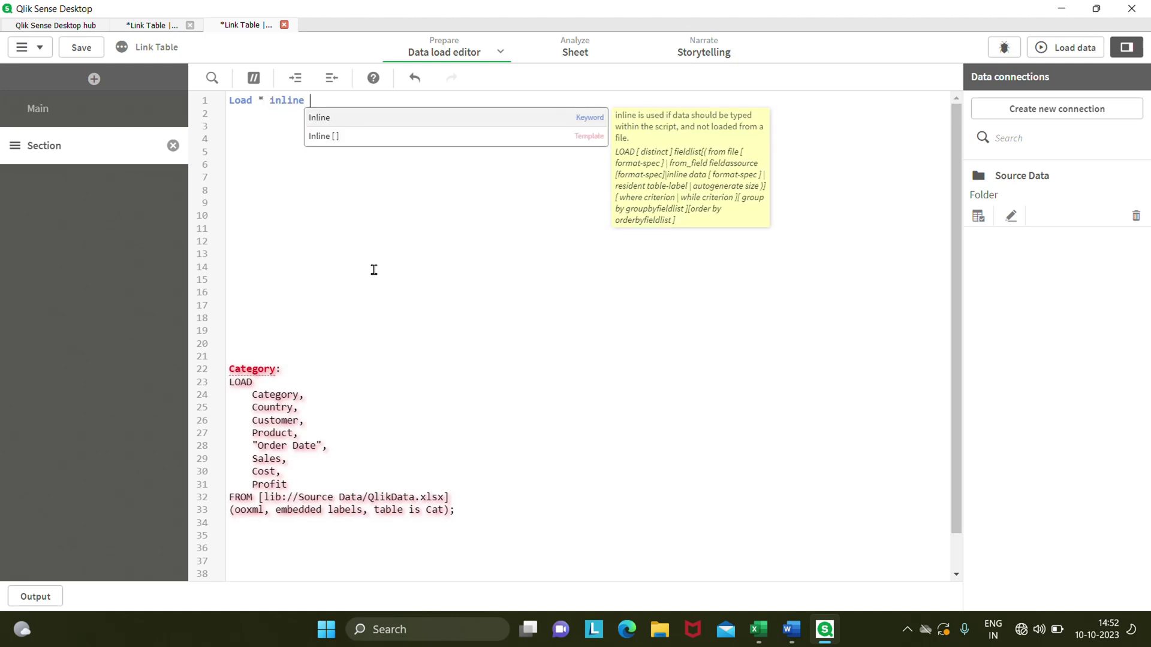
text( [];)
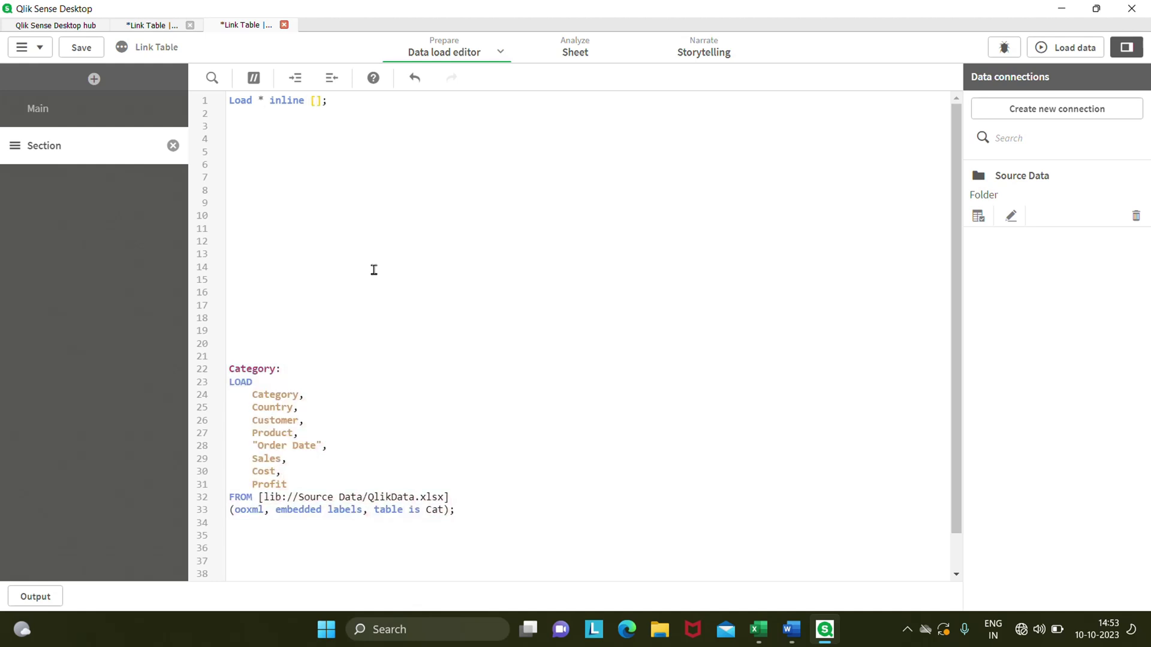
key(Return)
key(Return)
key(Return)
key(Return)
key(Return)
key(Return)
key(Return)
key(Return)
key(Return)
key(Return)
key(Return)
key(Return)
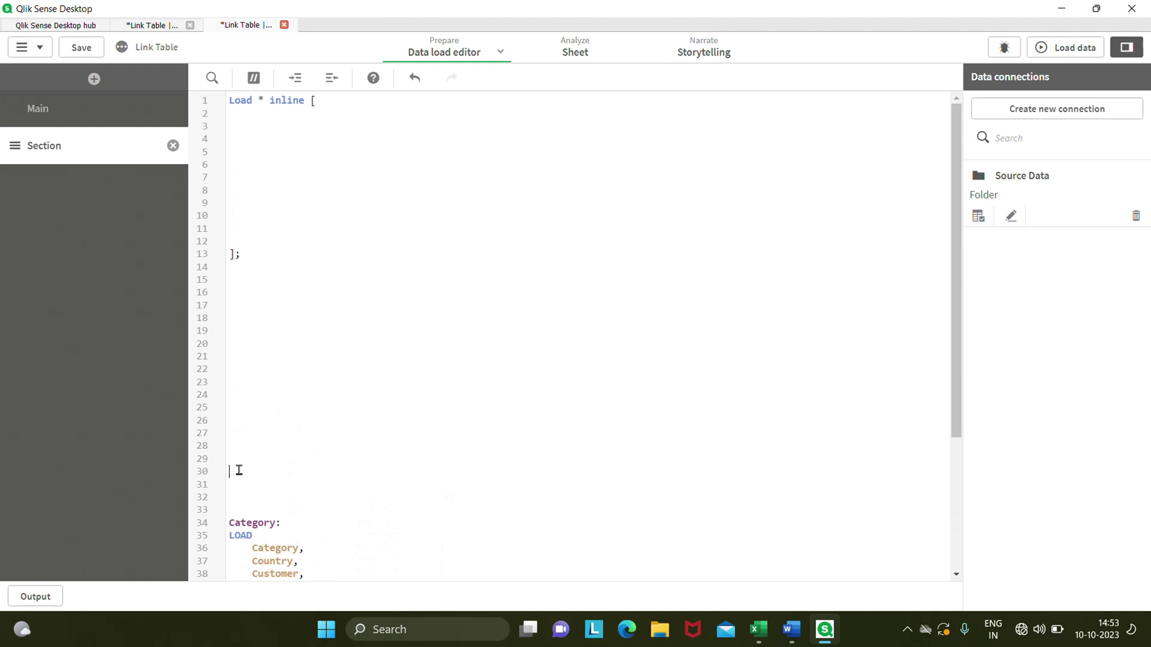
Remove surplus blank lines between the new inline load and the Category table
key(BackSpace)
key(BackSpace)
key(BackSpace)
key(BackSpace)
key(BackSpace)
key(BackSpace)
key(BackSpace)
key(BackSpace)
key(BackSpace)
key(BackSpace)
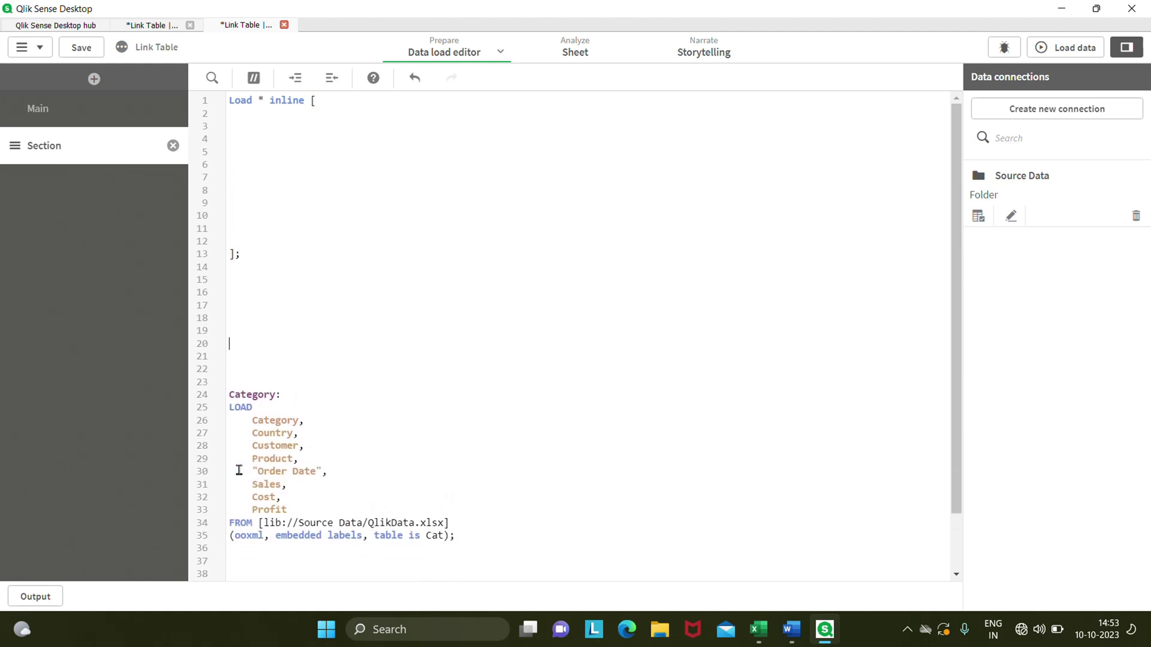
key(BackSpace)
key(BackSpace)
key(BackSpace)
key(BackSpace)
key(BackSpace)
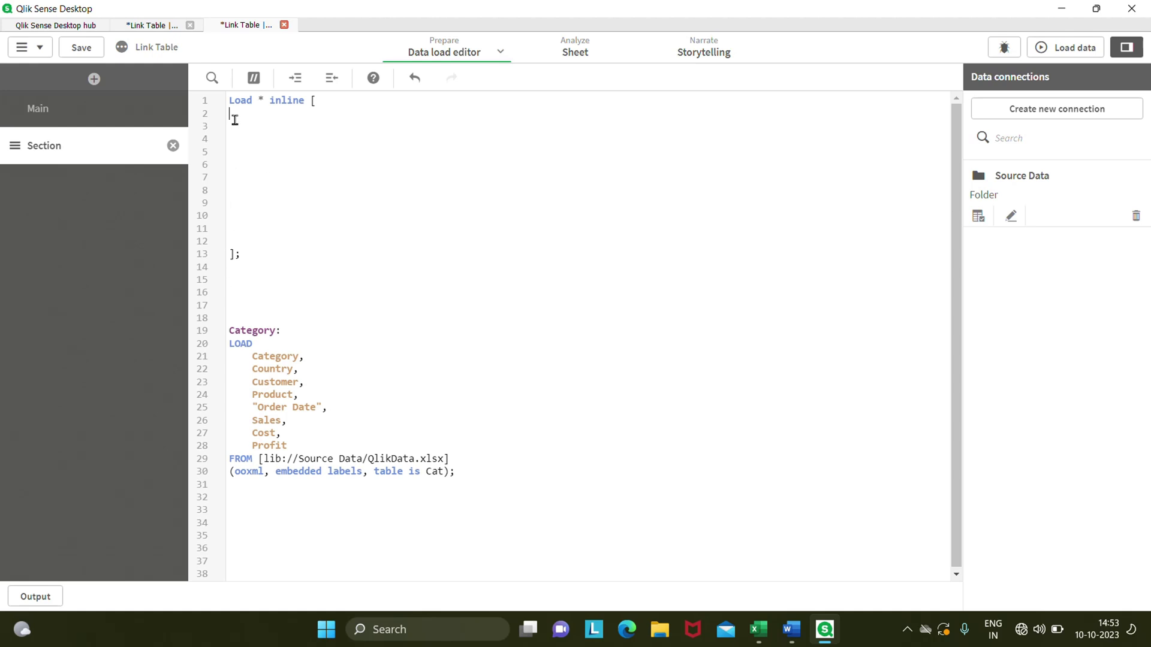
Enter the header Country,CountryName in the inline load, copying Country from the Category field list
drag(293, 369, 248, 368)
key(ctrl+c)
click(233, 115)
key(ctrl+v)
text(,Countr)
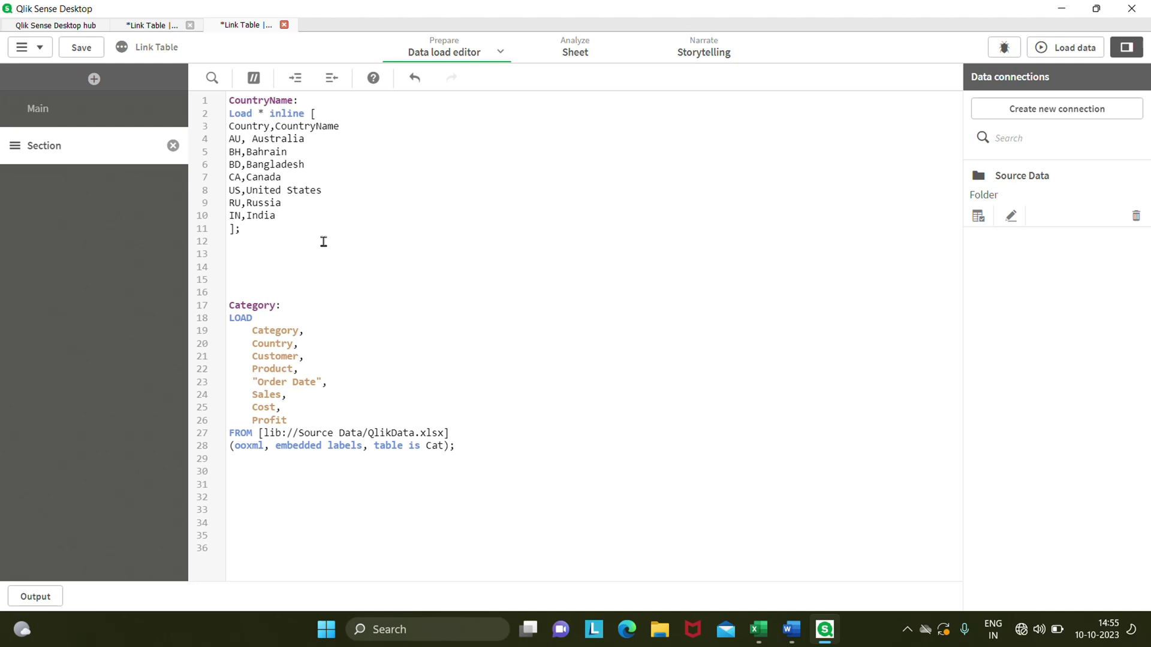
Load the data and check how the Category and CountryName tables are linked in the data model viewer
click(1086, 50)
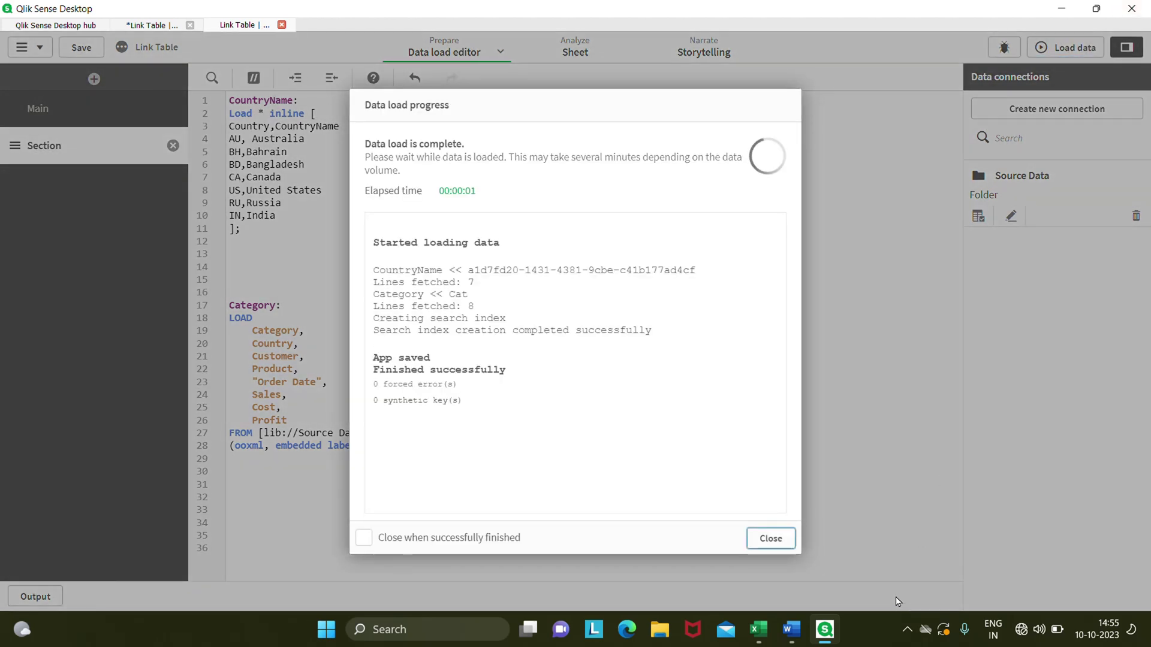
click(772, 538)
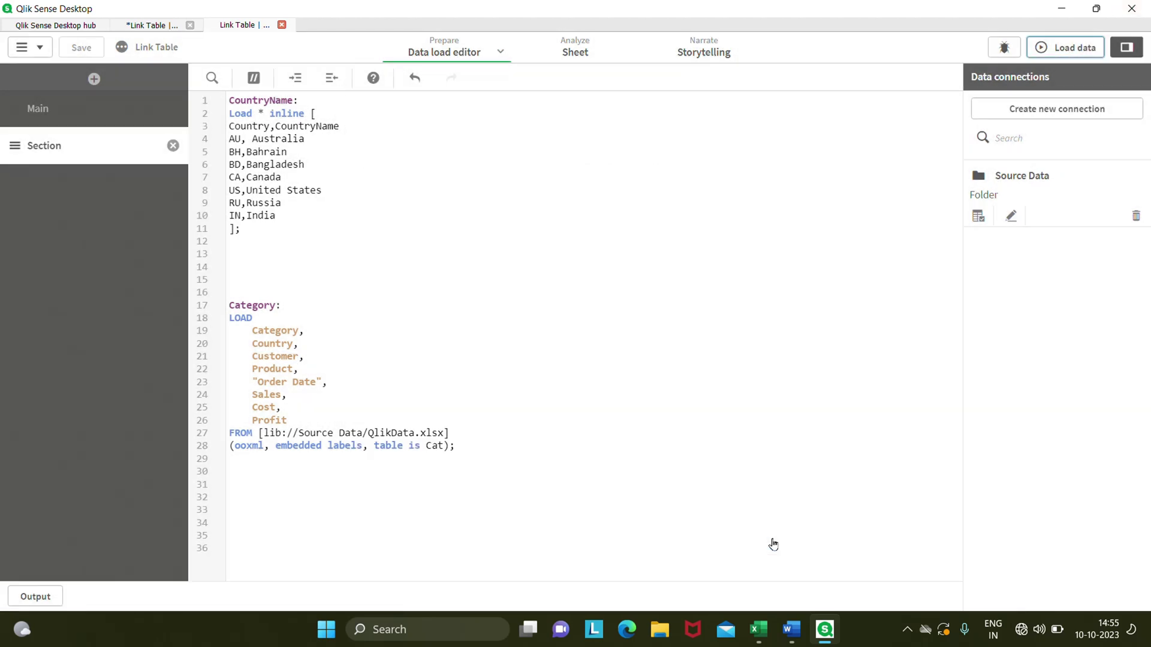
click(500, 51)
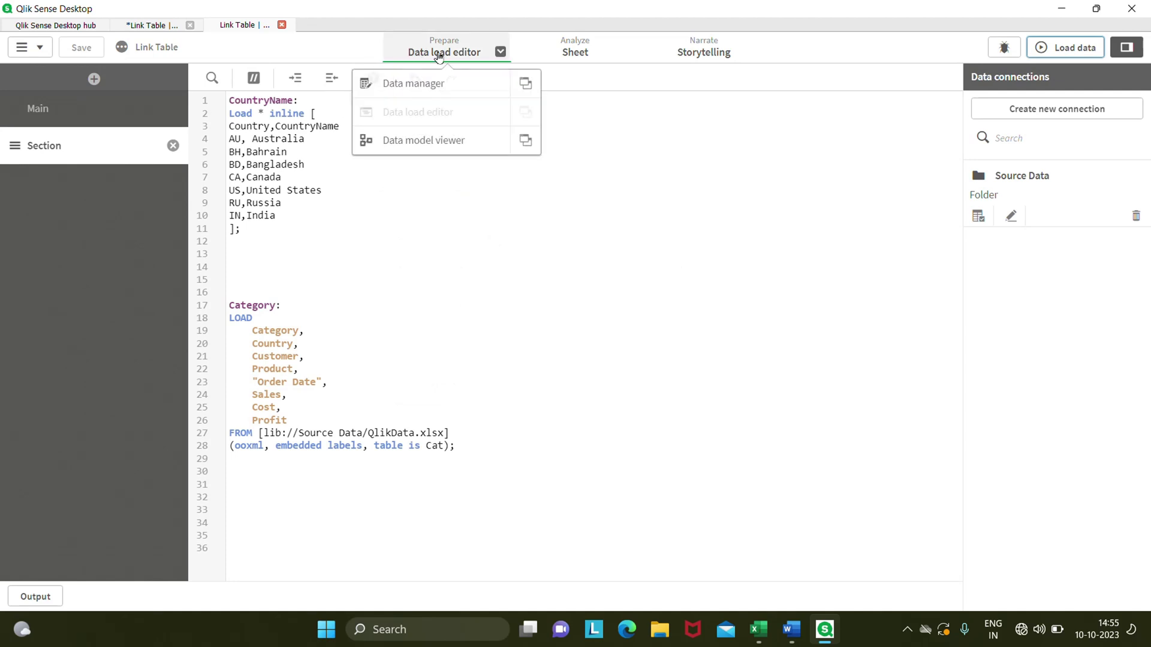
click(530, 147)
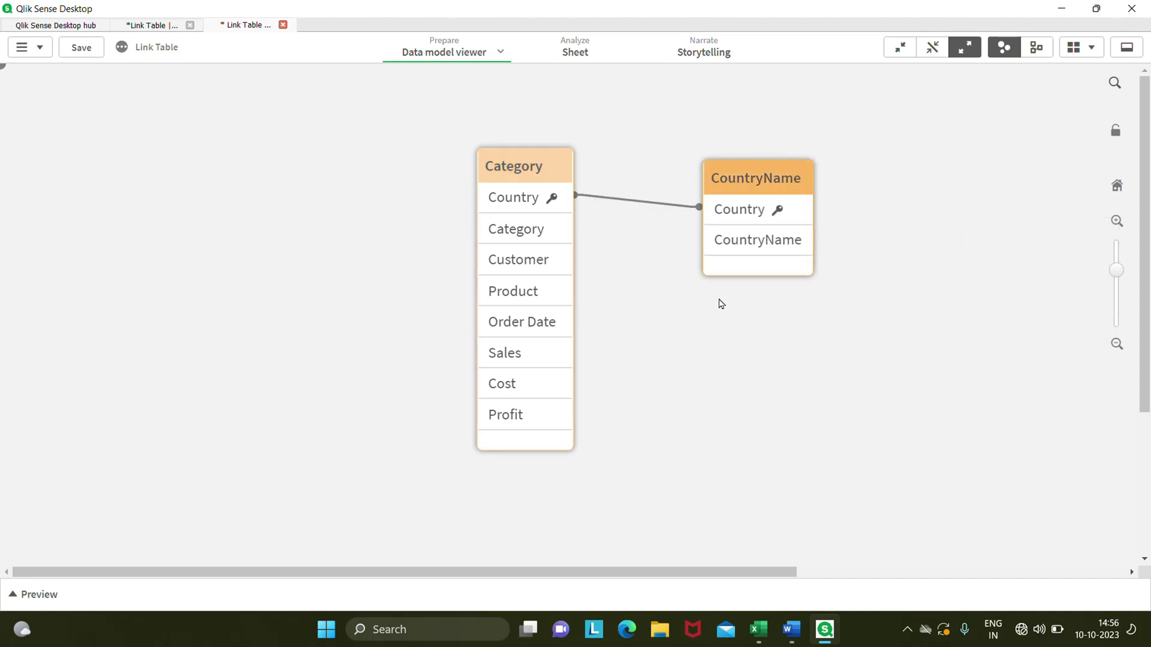
click(47, 594)
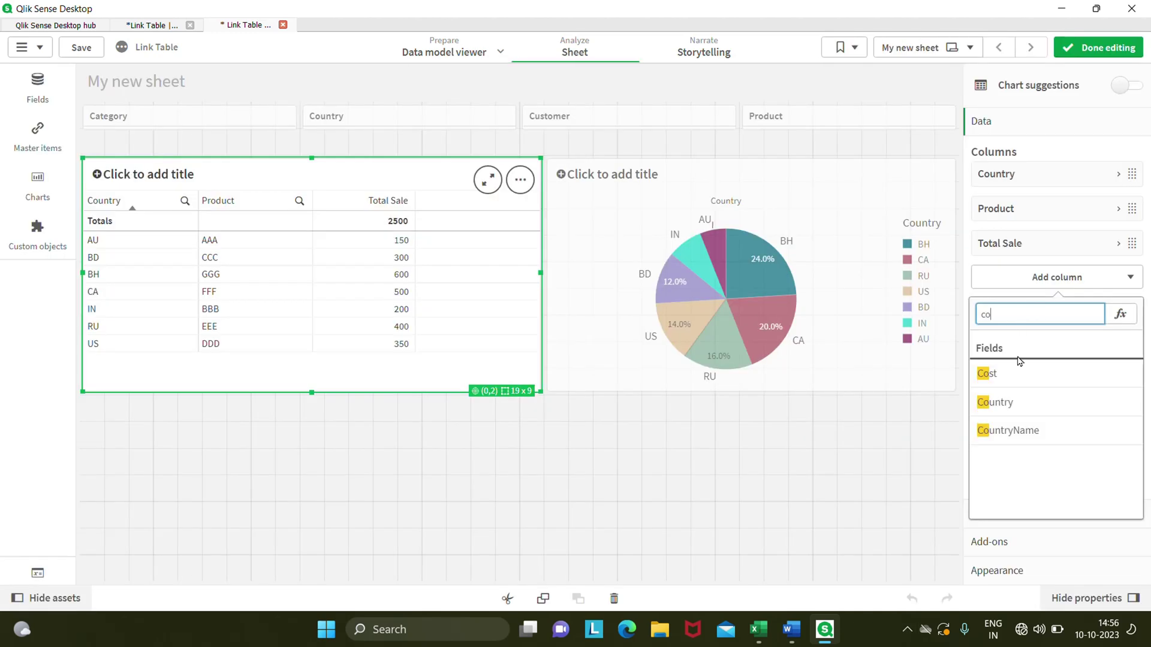
Add CountryName as a column of the sheet's table, place it directly after Country, and finish editing
click(1019, 431)
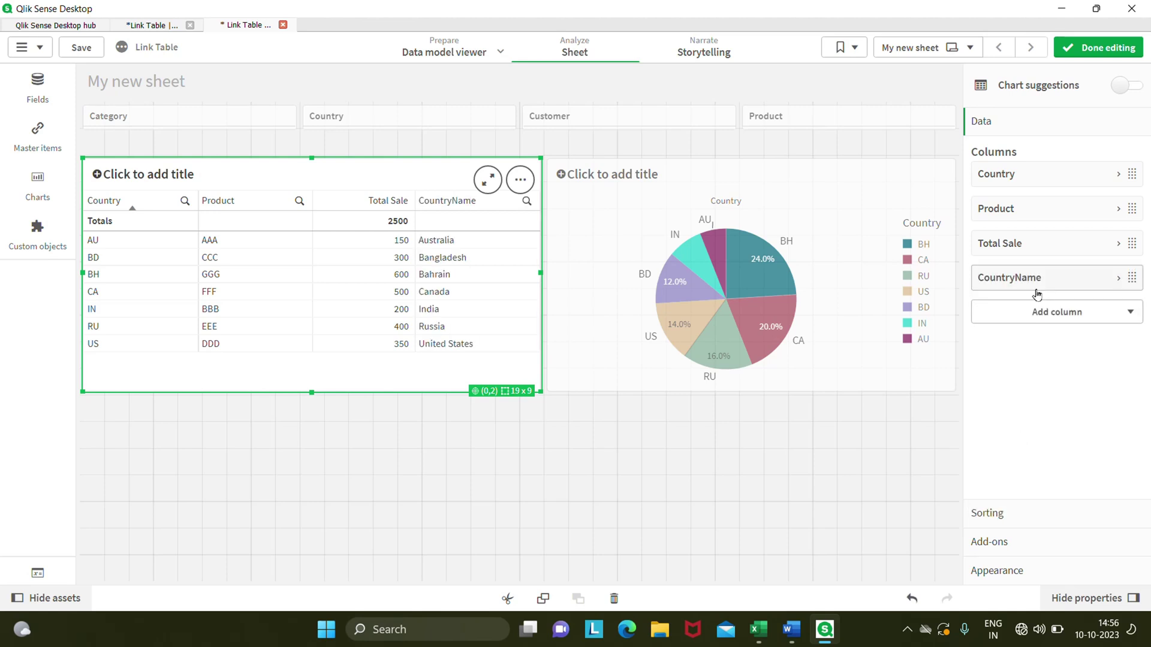
drag(1035, 288, 1027, 203)
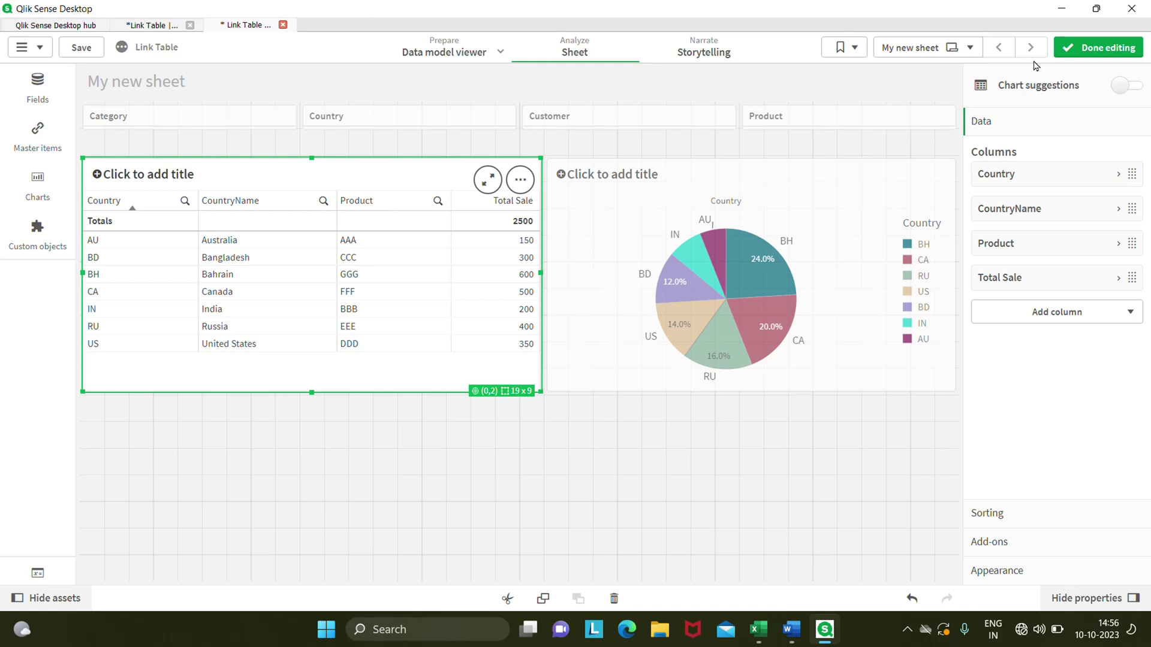
click(1088, 53)
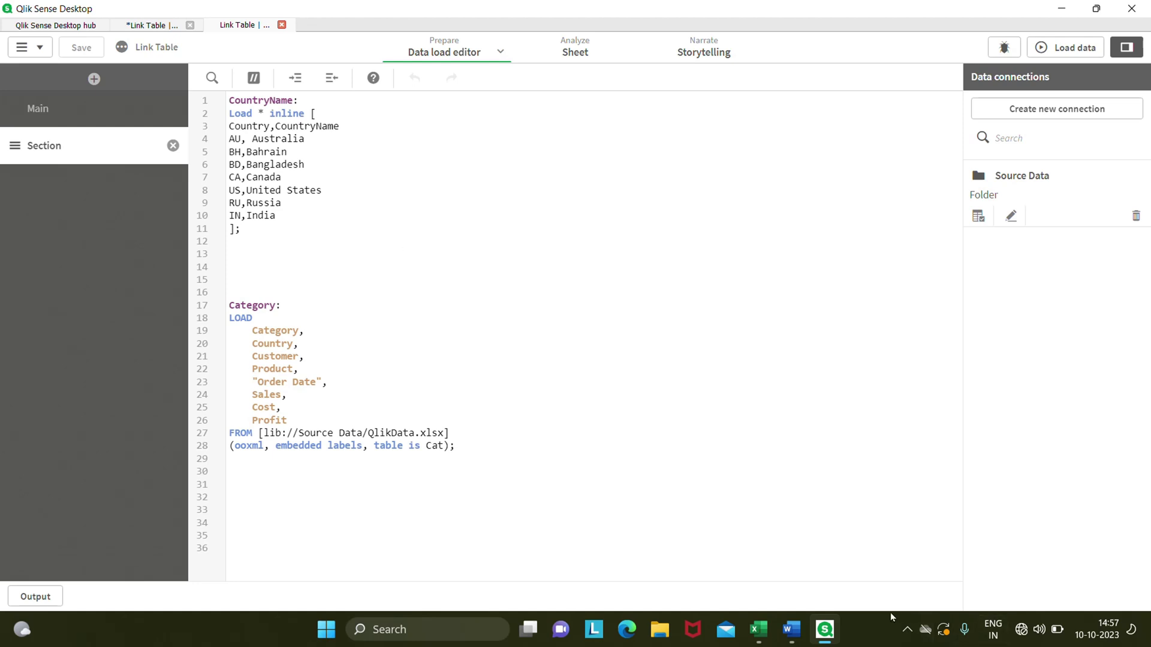
click(907, 630)
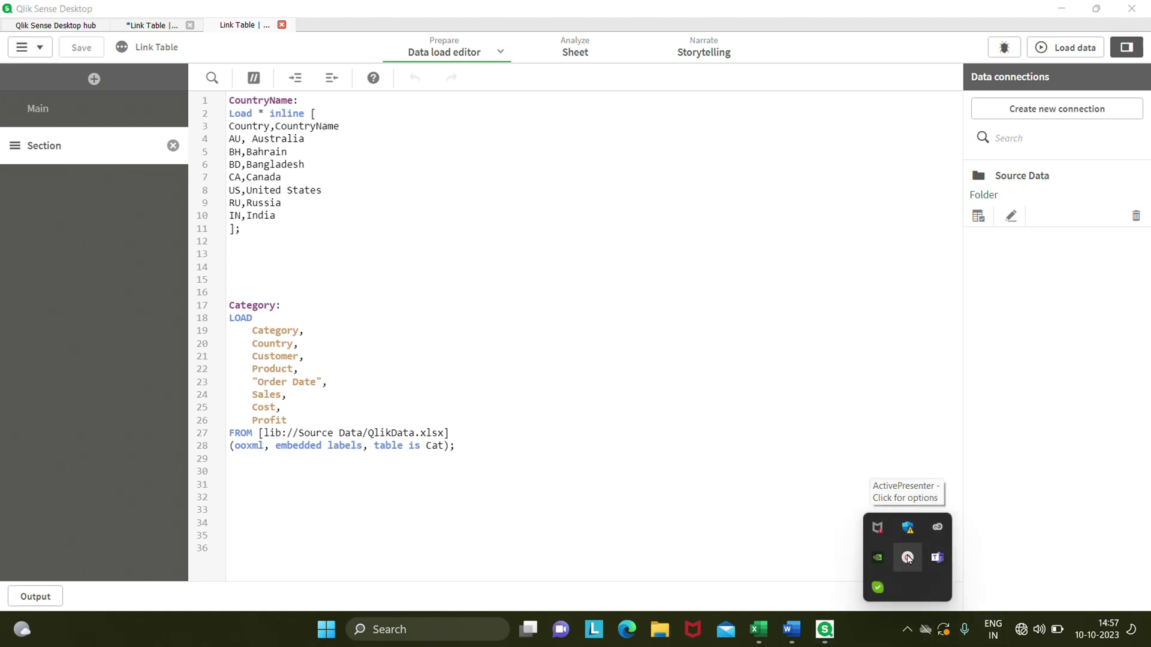
click(907, 558)
click(1037, 565)
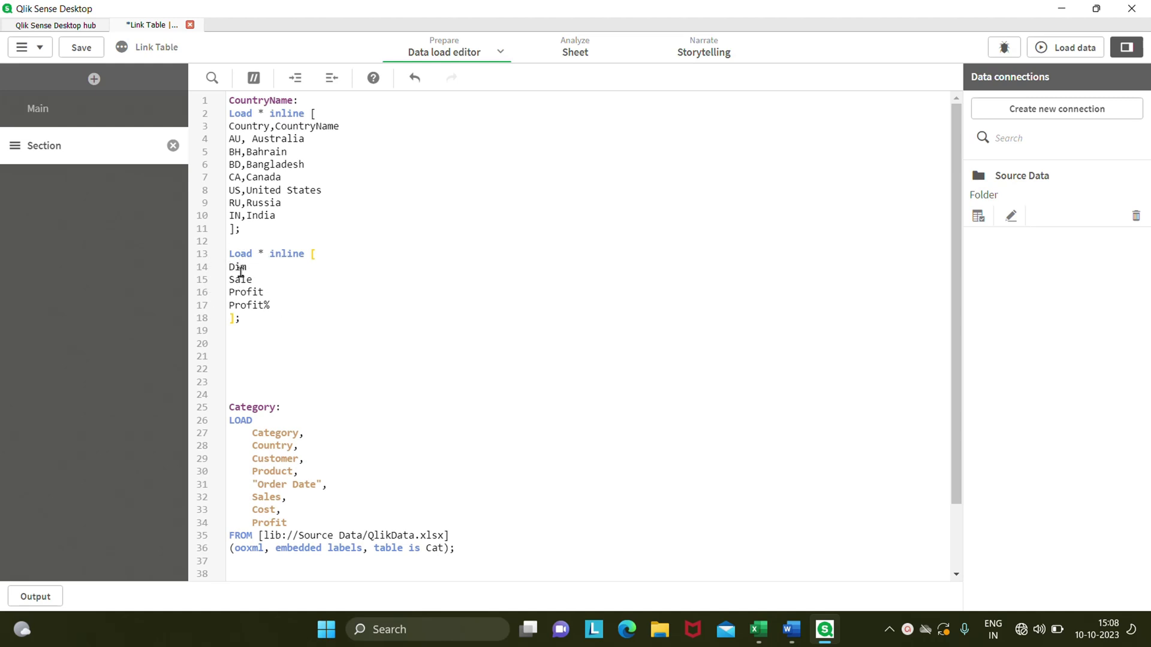
Examine the second inline load, with its Dim header and the rows Sale, Profit and Profit%
drag(252, 264, 228, 305)
click(265, 292)
click(271, 304)
drag(255, 281, 226, 306)
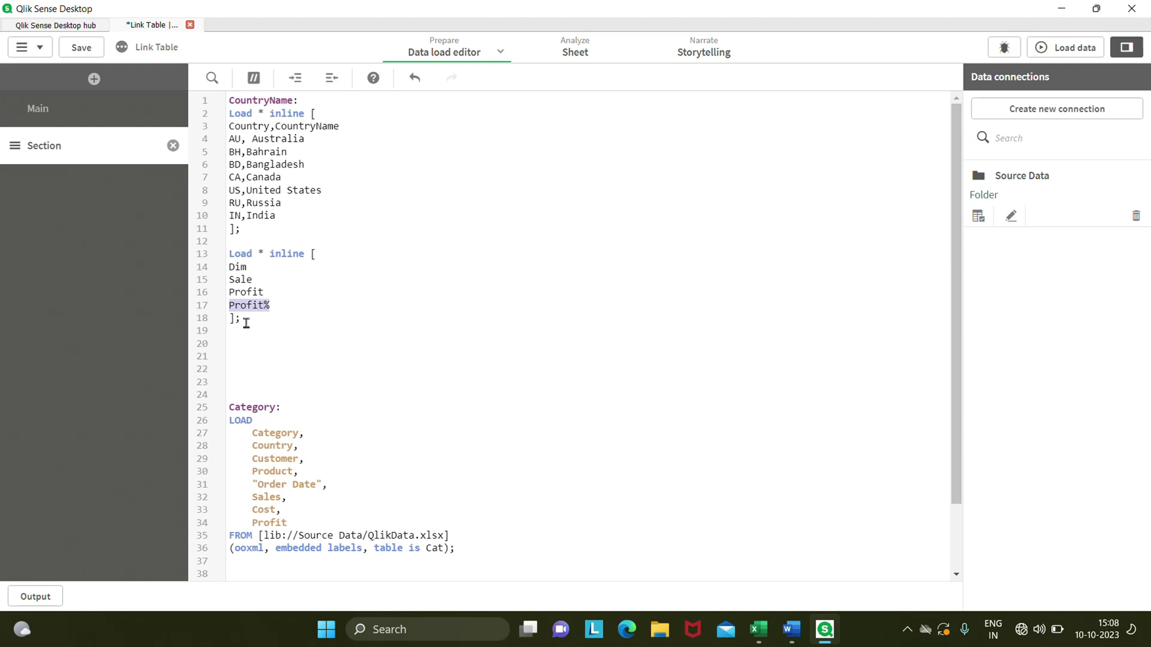
click(242, 318)
drag(240, 318, 227, 254)
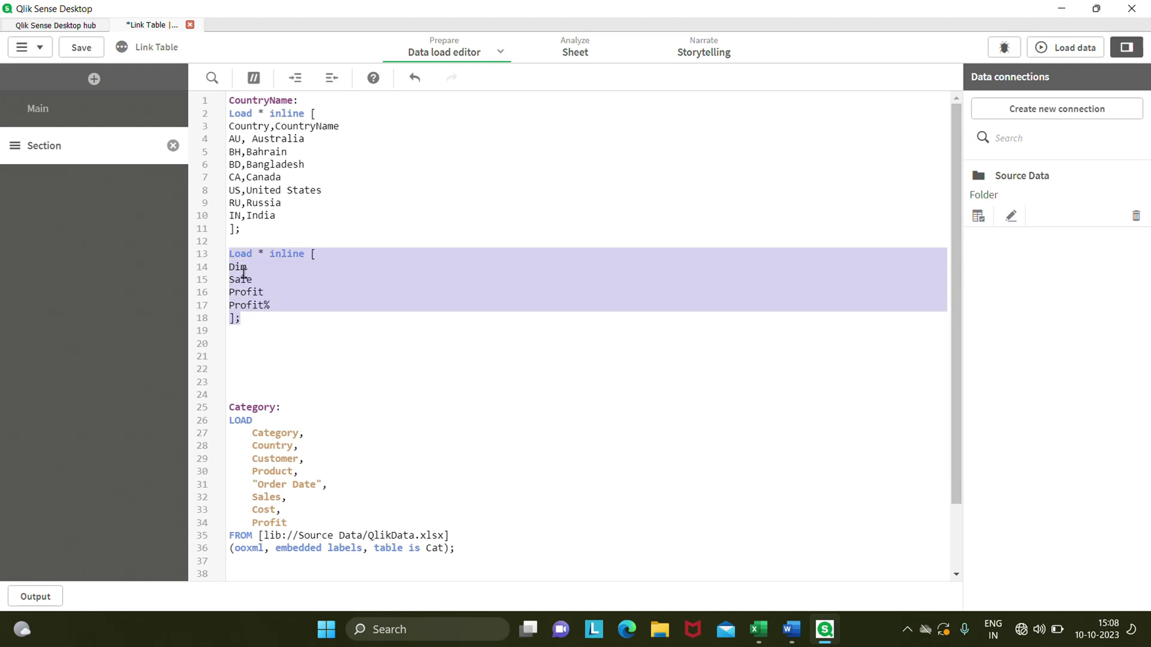
click(253, 327)
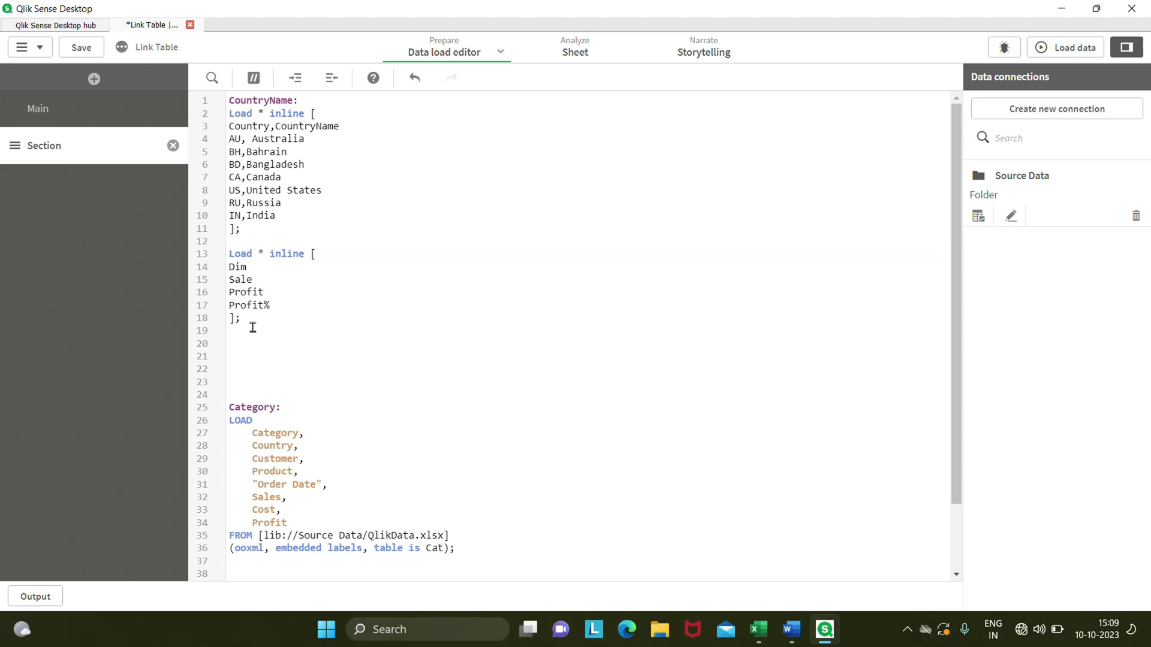